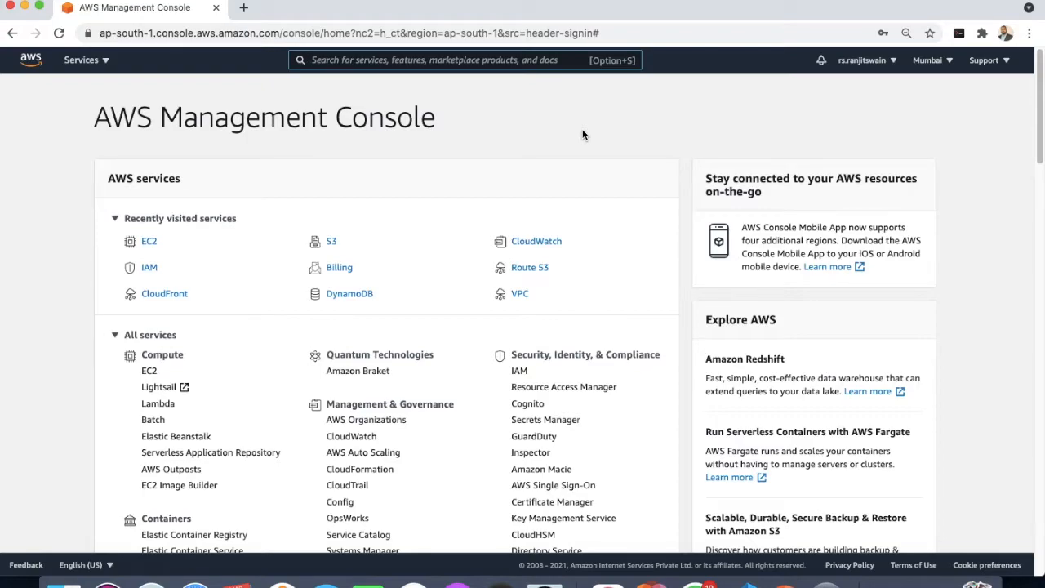
# Step: Open the EC2 service and show the list of running instances
pyautogui.click(152, 374)
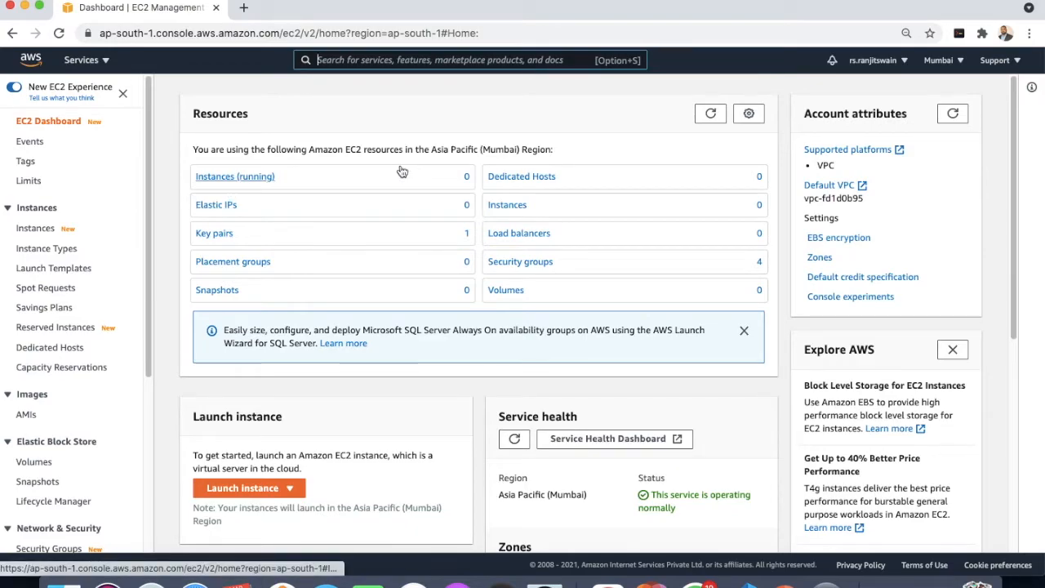
pyautogui.scroll(-3, 80, 307)
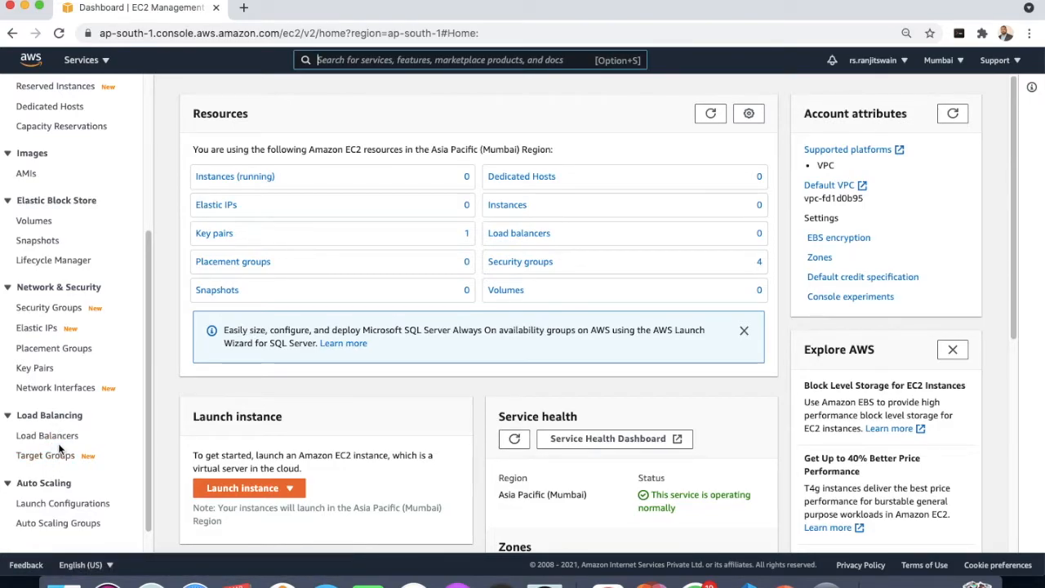
pyautogui.scroll(5, 61, 371)
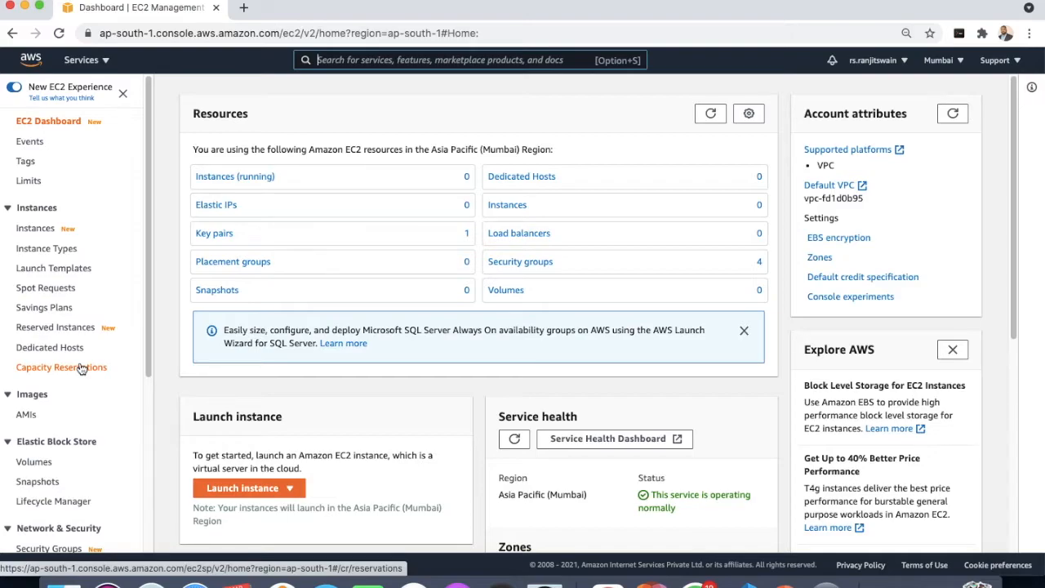
pyautogui.click(213, 180)
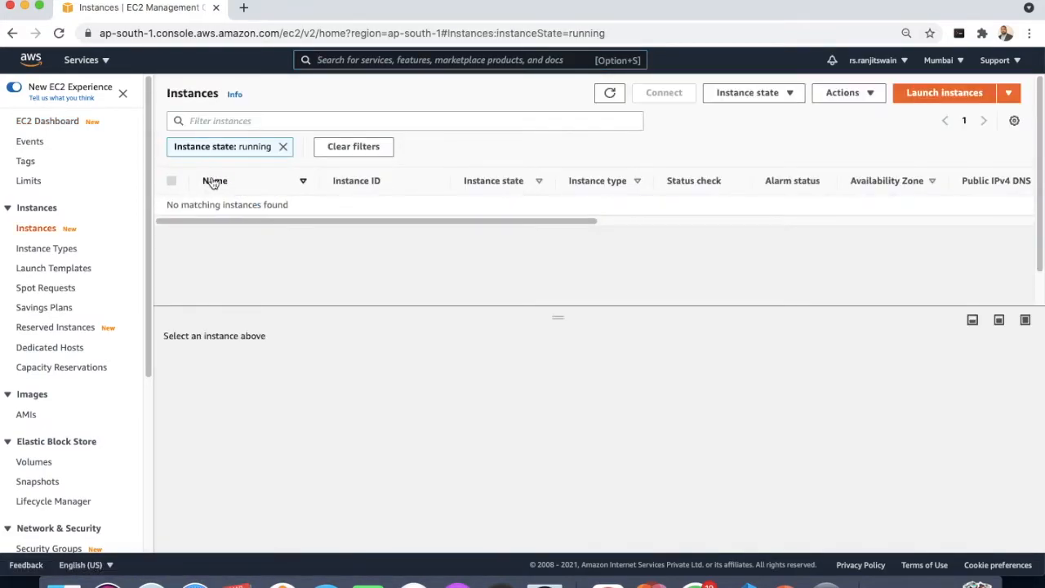
# Step: Start launching a new instance from the 64-bit (x86) Amazon Linux 2 AMI with the t2.micro type
pyautogui.click(935, 94)
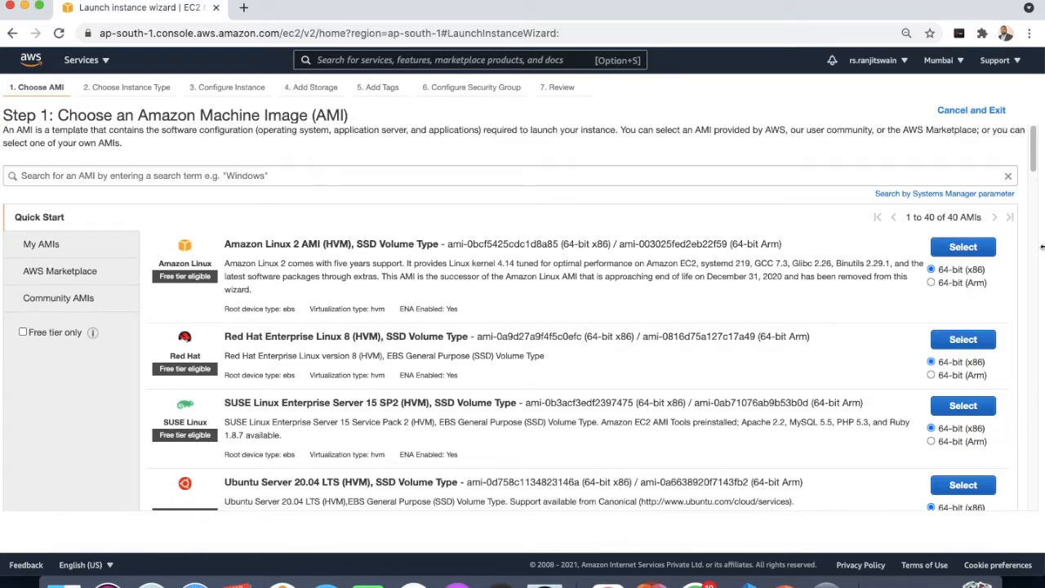
pyautogui.click(970, 250)
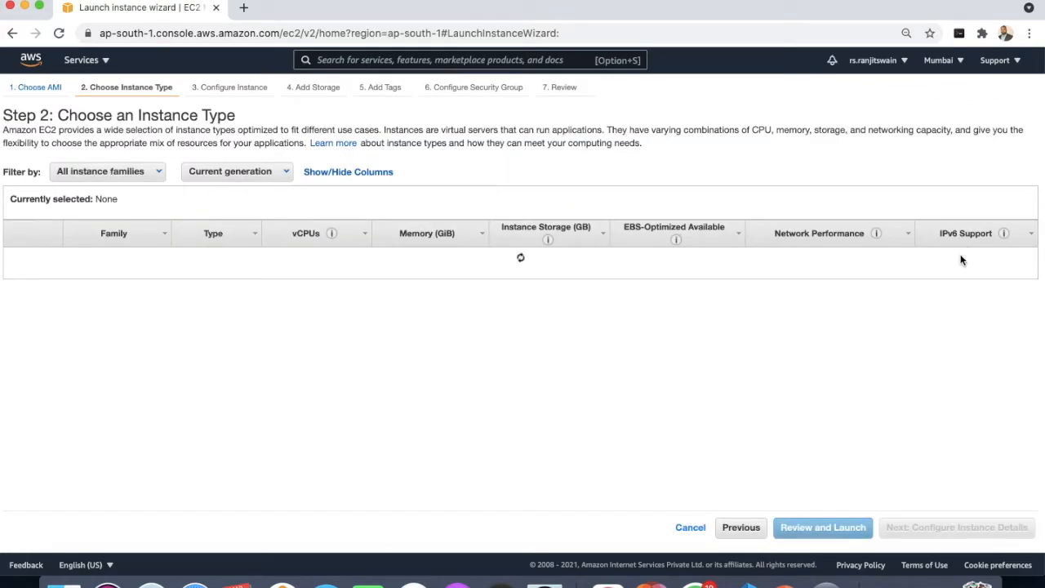
pyautogui.scroll(-3, 593, 338)
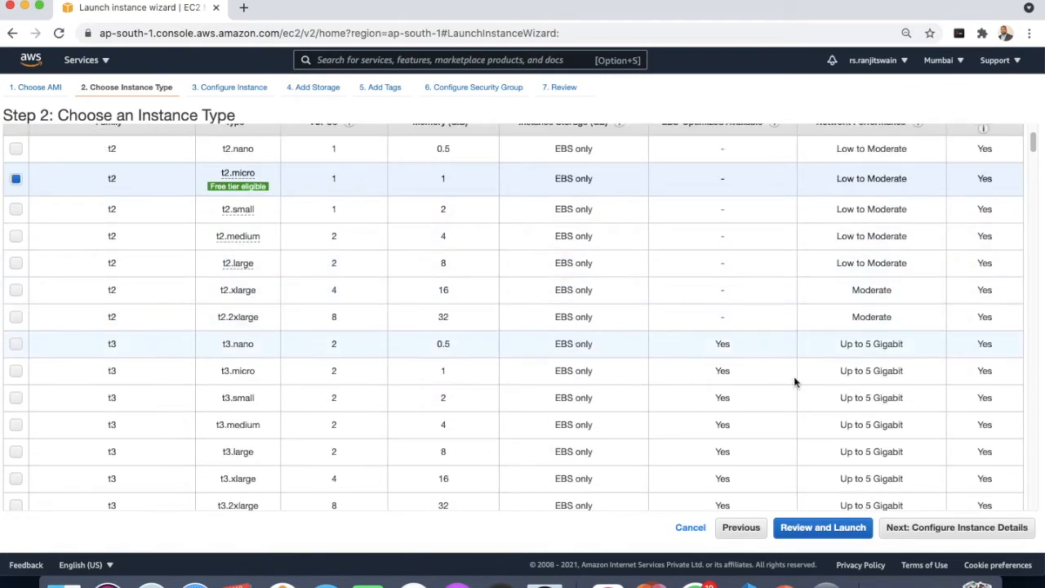
pyautogui.click(957, 529)
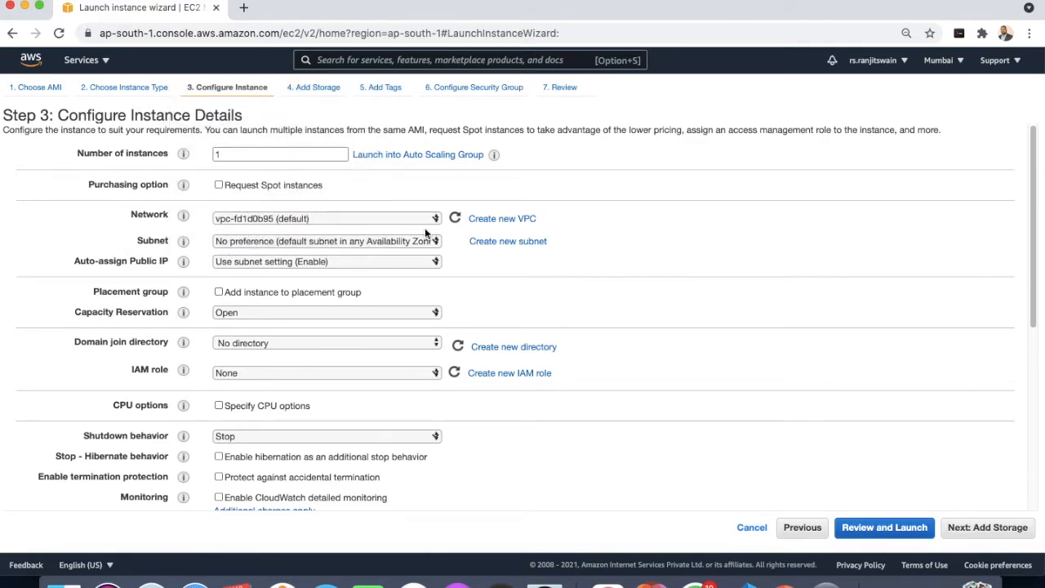
# Step: Place the instance in the default ap-south-1a subnet and accept the default root volume storage
pyautogui.click(349, 243)
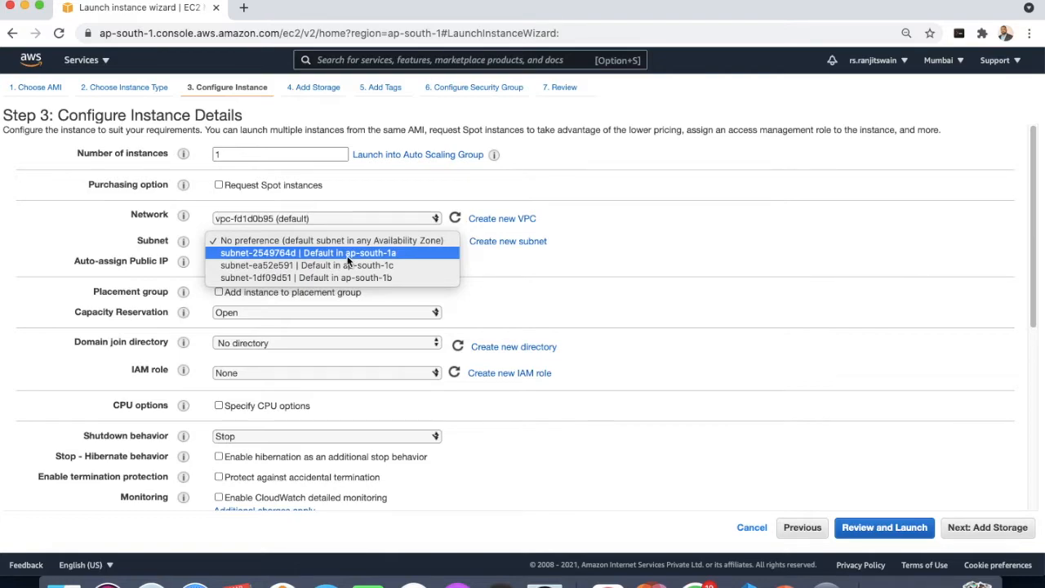
pyautogui.click(347, 256)
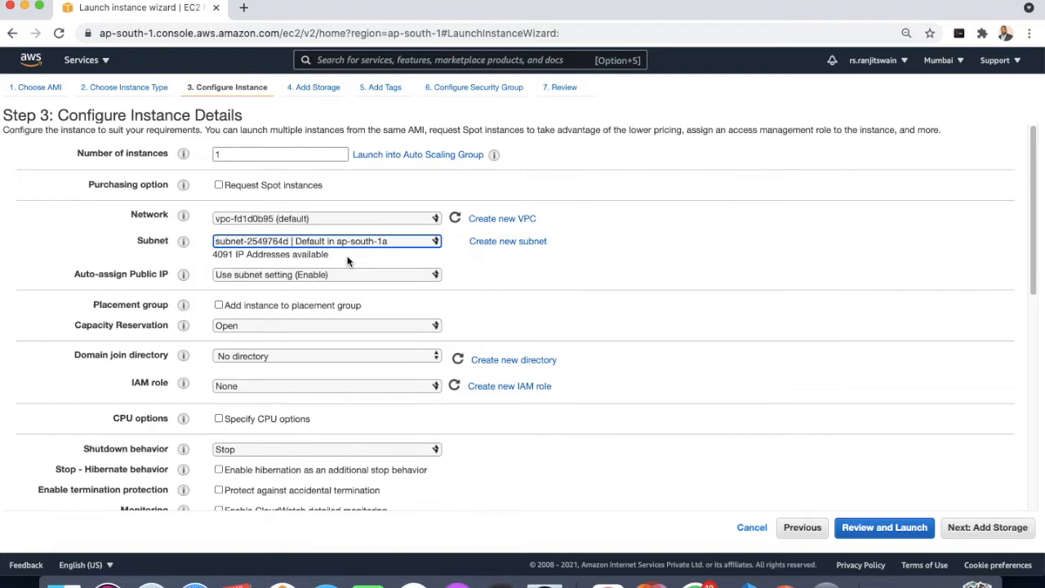
pyautogui.click(987, 528)
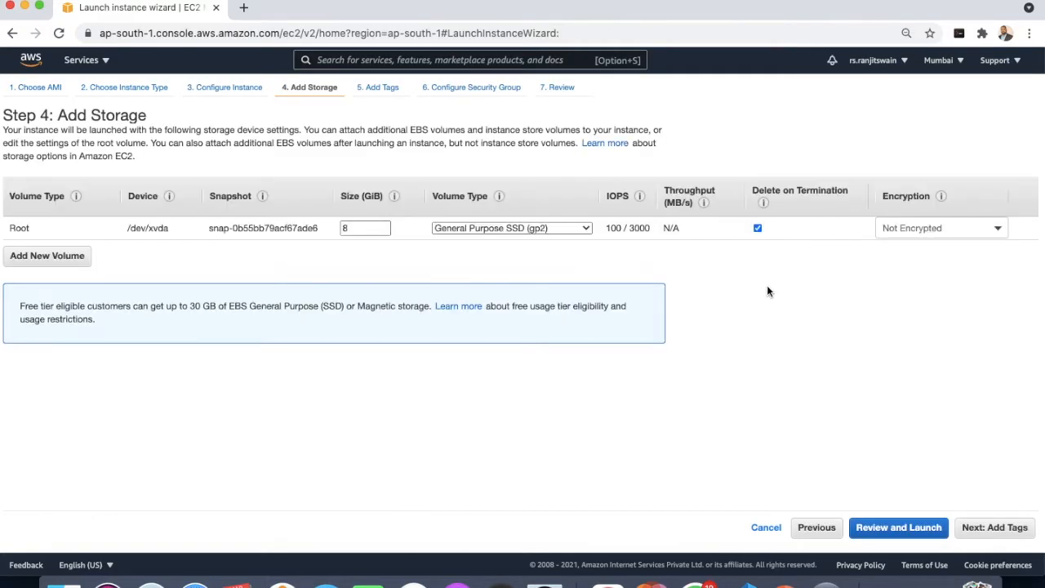
pyautogui.click(985, 530)
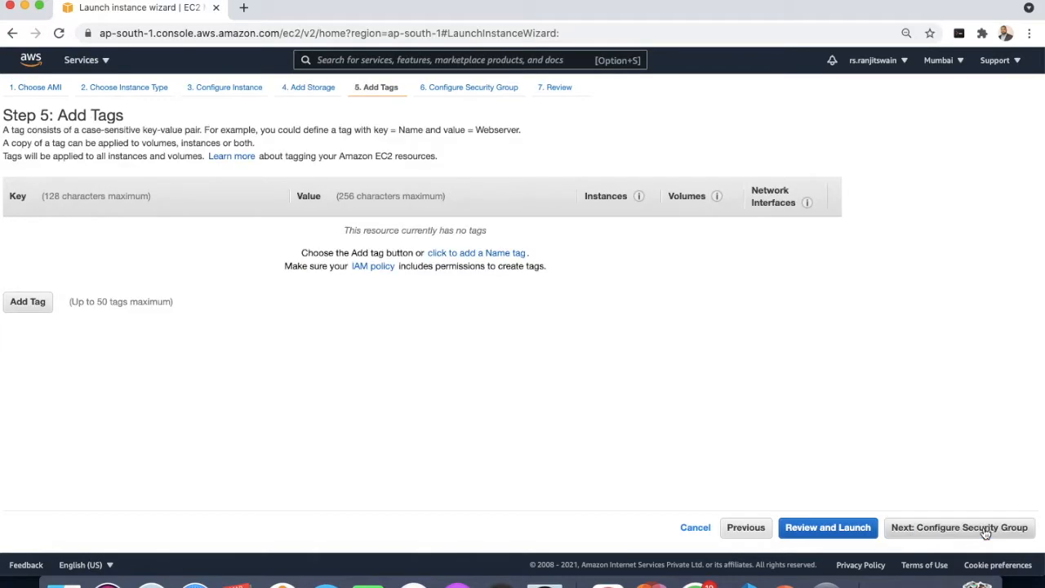
# Step: Add a tag with key Name and value WebServer01, and proceed to the security group configuration
pyautogui.click(12, 307)
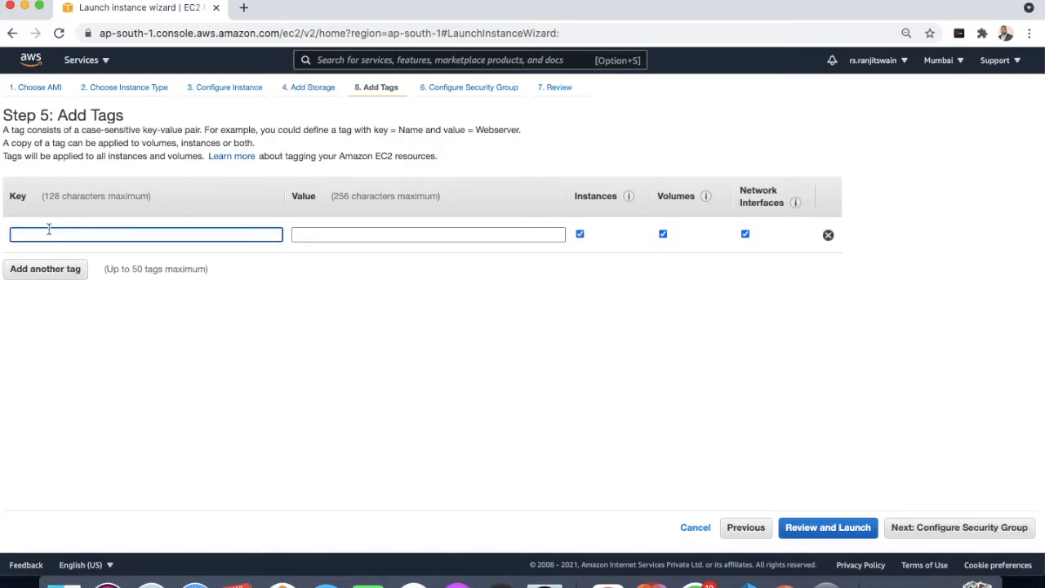
pyautogui.click(751, 530)
pyautogui.click(111, 268)
pyautogui.write('Name')
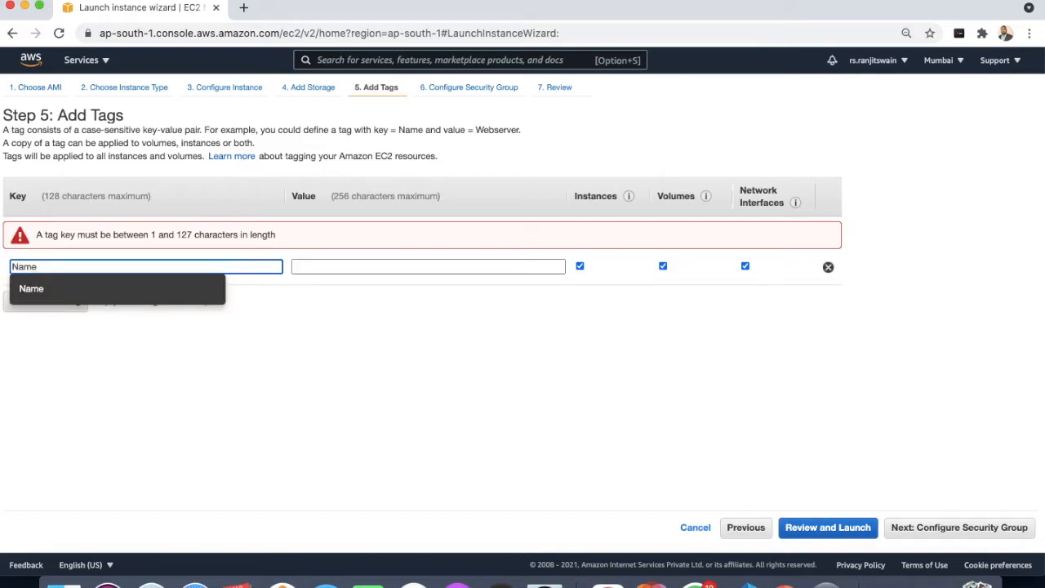
pyautogui.press('Tab')
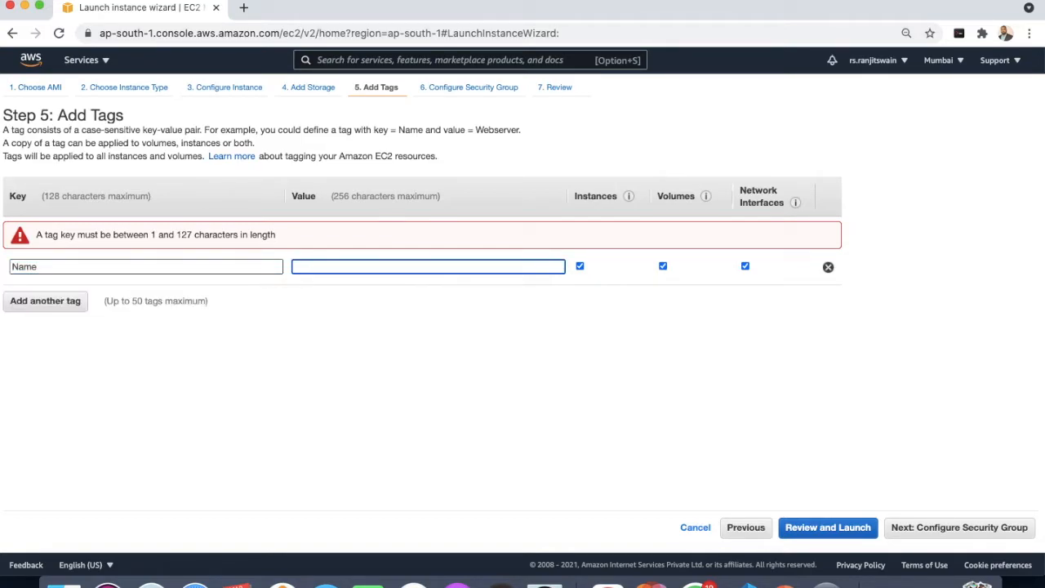
pyautogui.write('WebServer01')
pyautogui.click(485, 365)
pyautogui.click(963, 529)
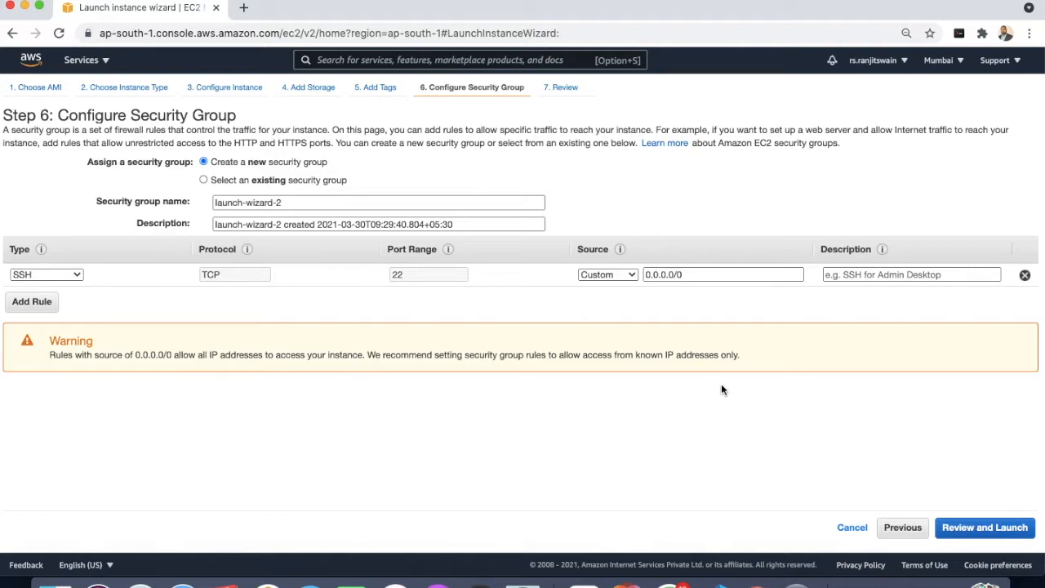
# Step: Assign the existing MyDevServer security group to the instance and proceed to the launch review
pyautogui.click(203, 179)
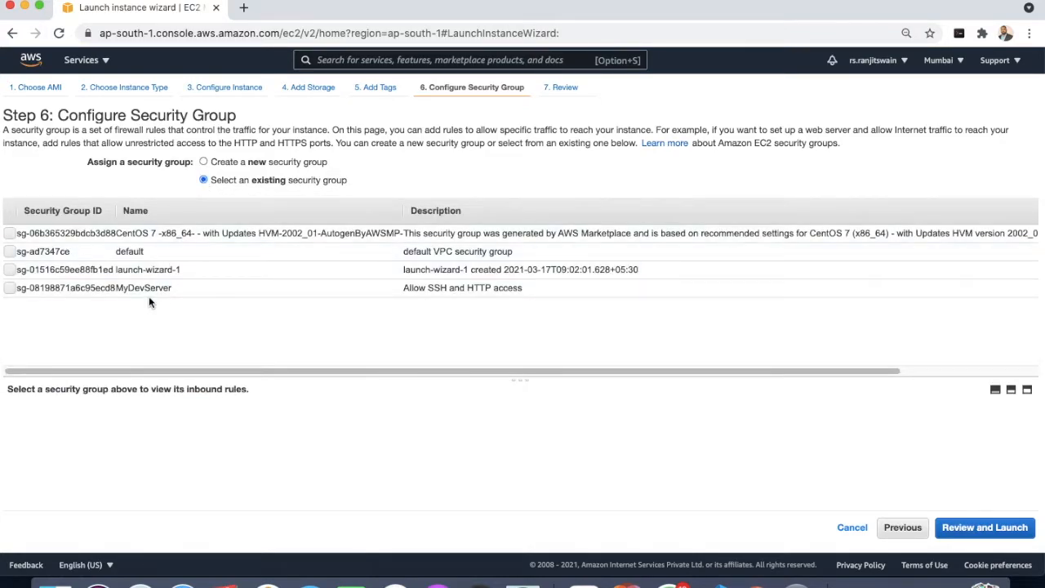
pyautogui.click(11, 291)
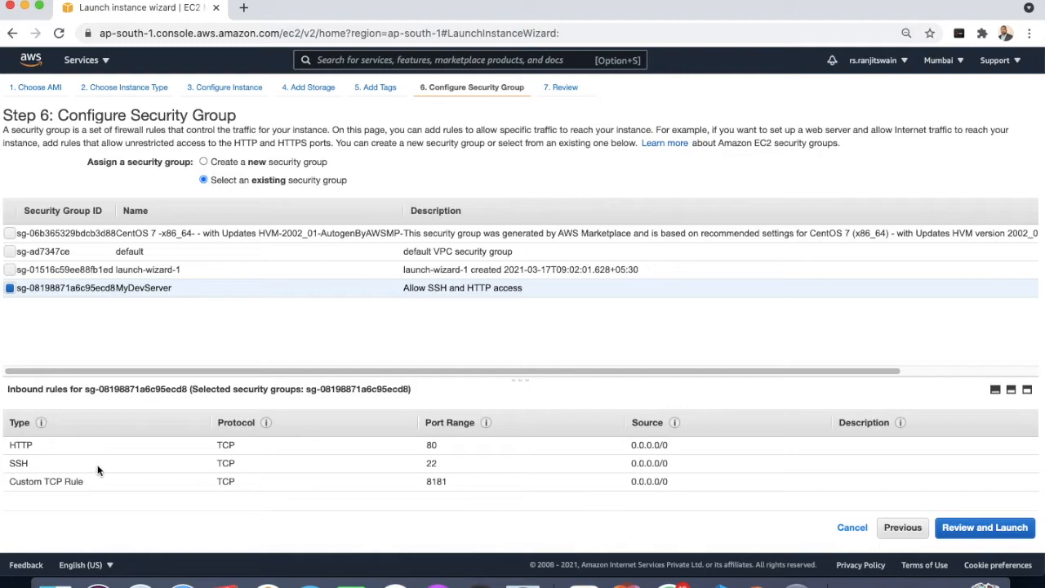
pyautogui.click(981, 529)
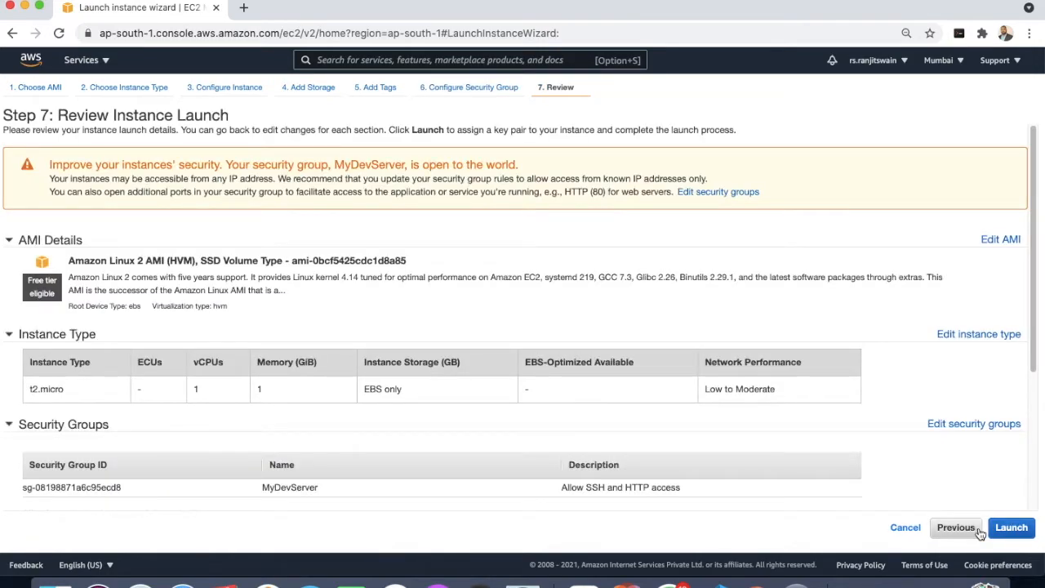
# Step: Launch the instance with the existing findMe key pair, acknowledging private key access, and return to the instances list
pyautogui.click(1010, 529)
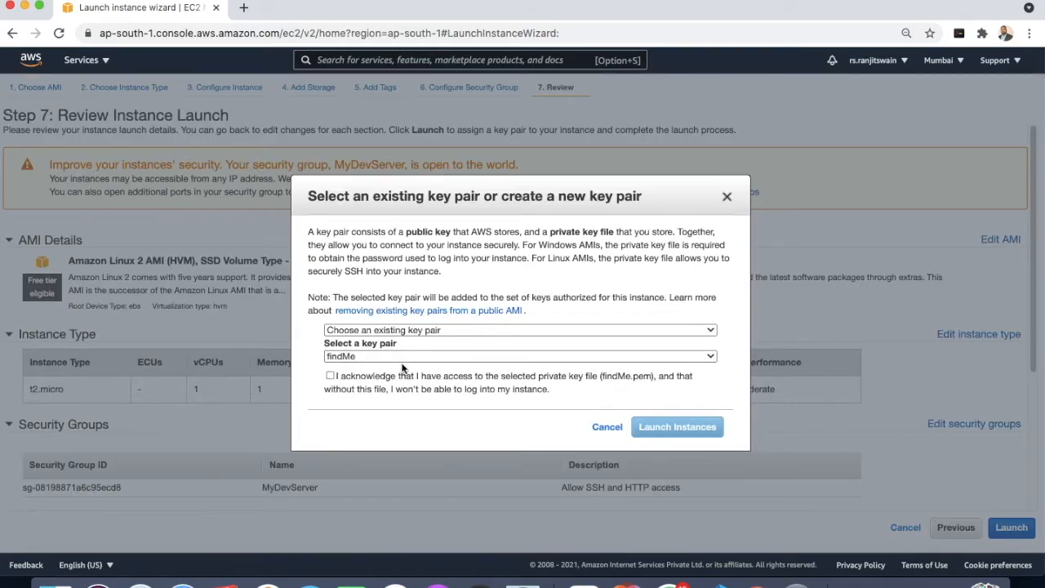
pyautogui.click(329, 377)
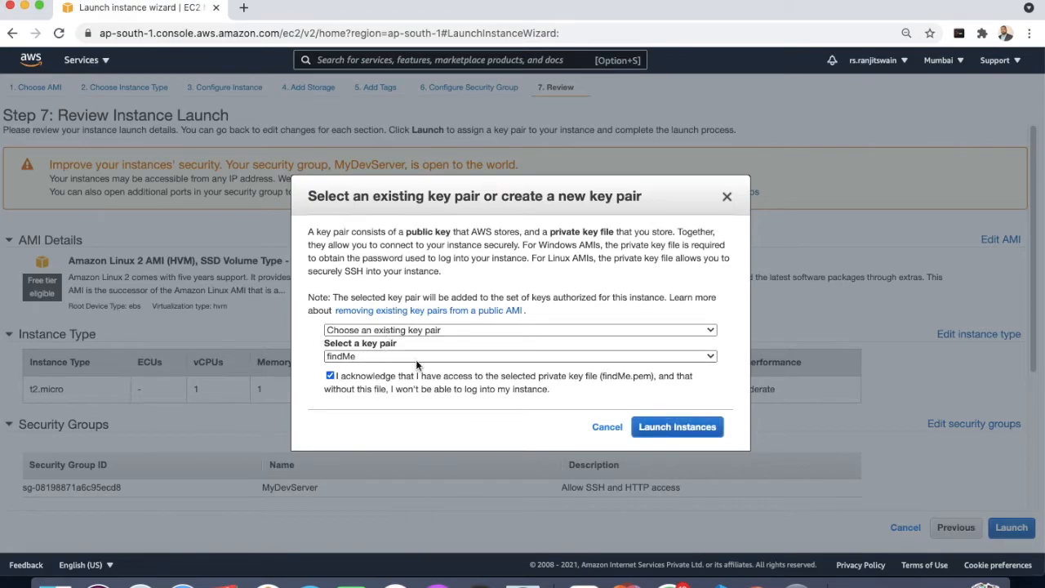
pyautogui.click(677, 431)
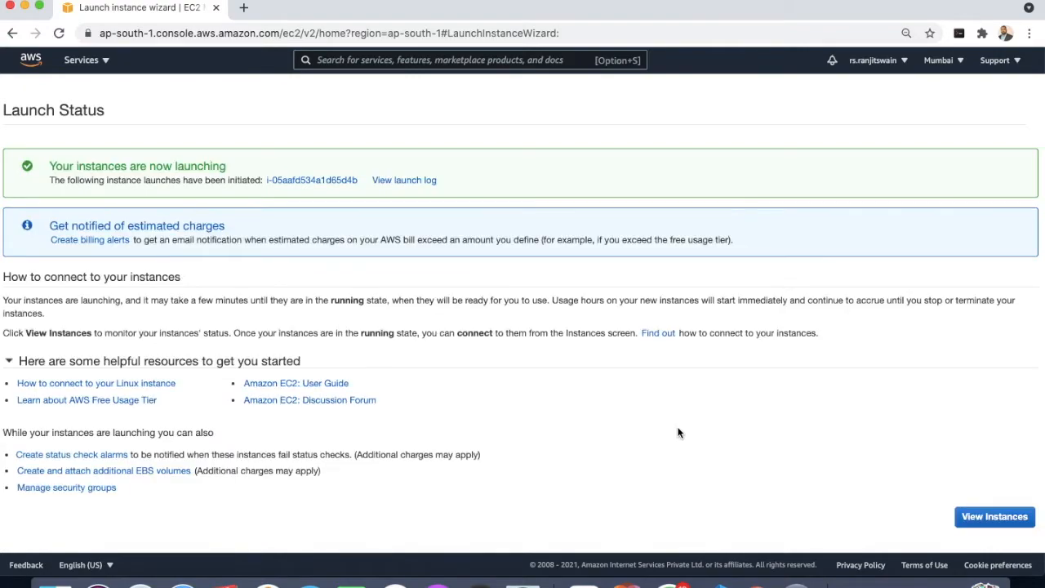
pyautogui.click(990, 522)
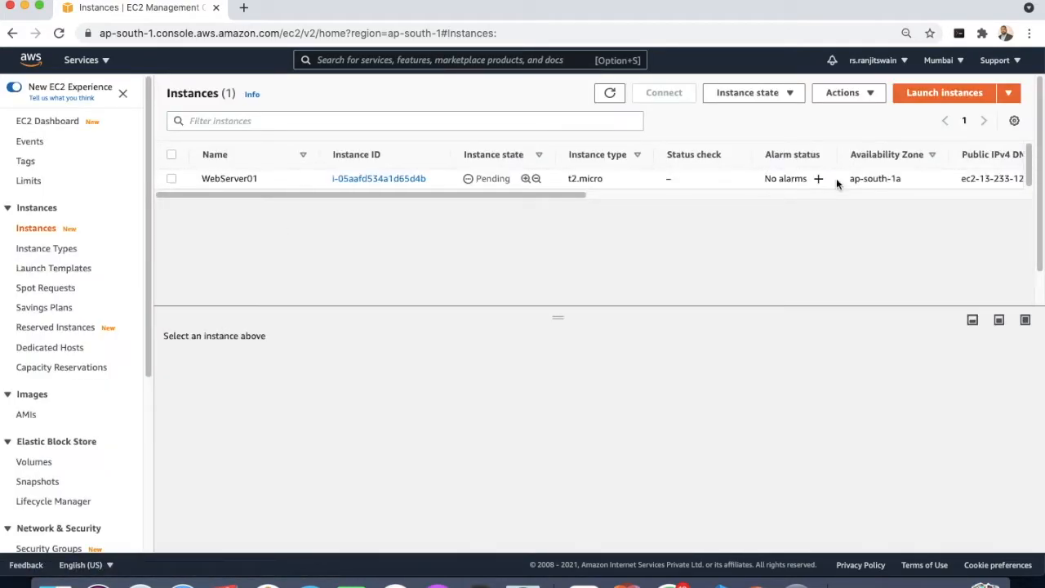
# Step: Start launching a second instance from the Amazon Linux 2 AMI, again with the t2.micro type
pyautogui.click(930, 95)
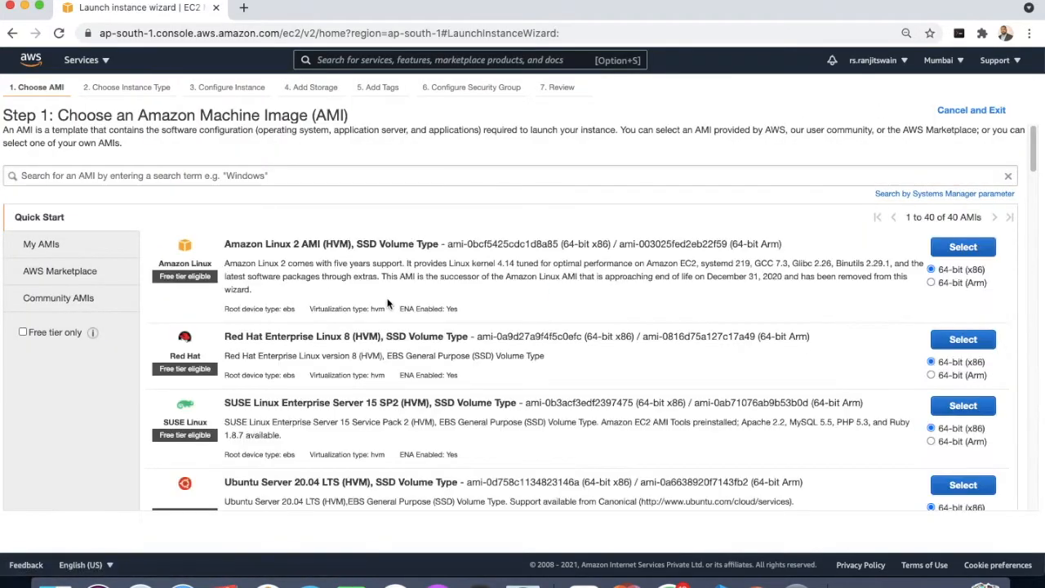
pyautogui.click(963, 248)
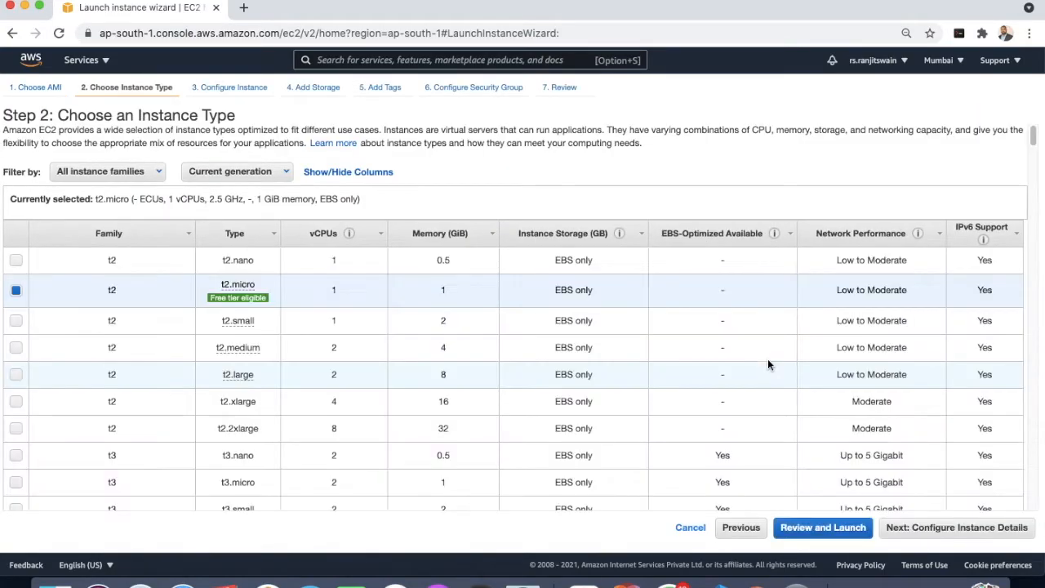
pyautogui.click(958, 535)
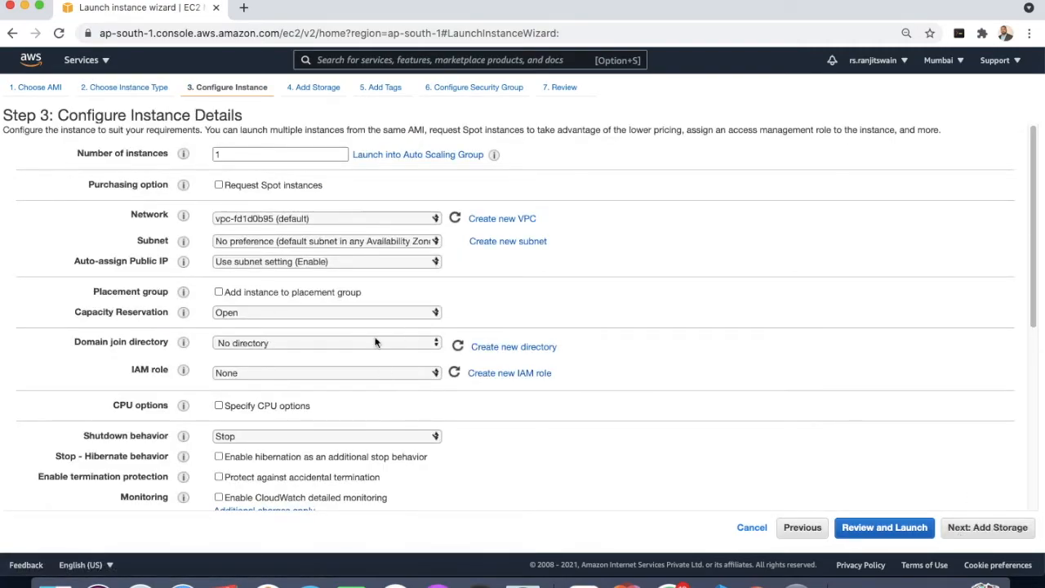
# Step: Place the second instance in the default ap-south-1b subnet and accept the default storage
pyautogui.click(334, 243)
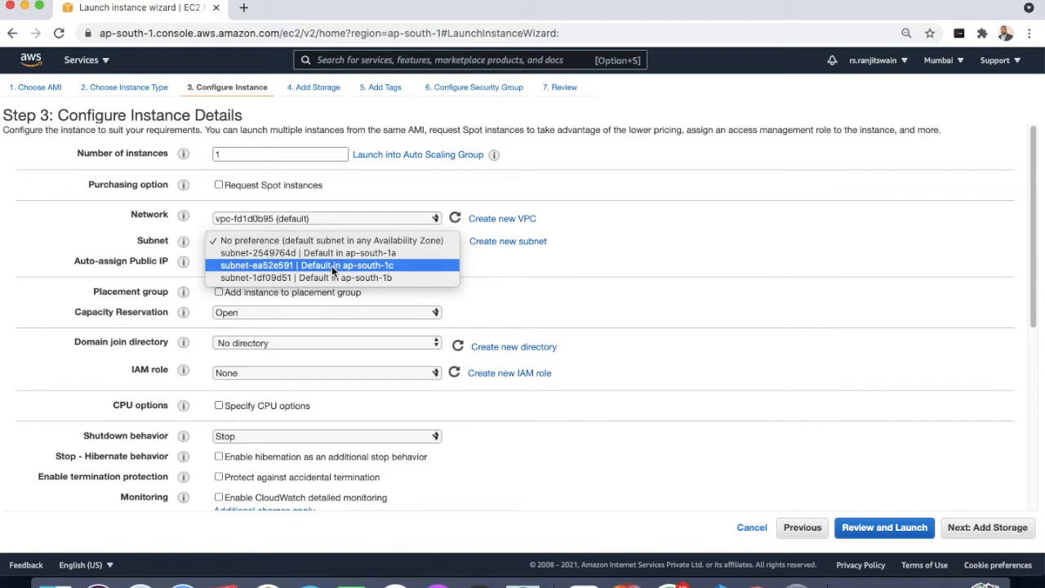
pyautogui.click(331, 277)
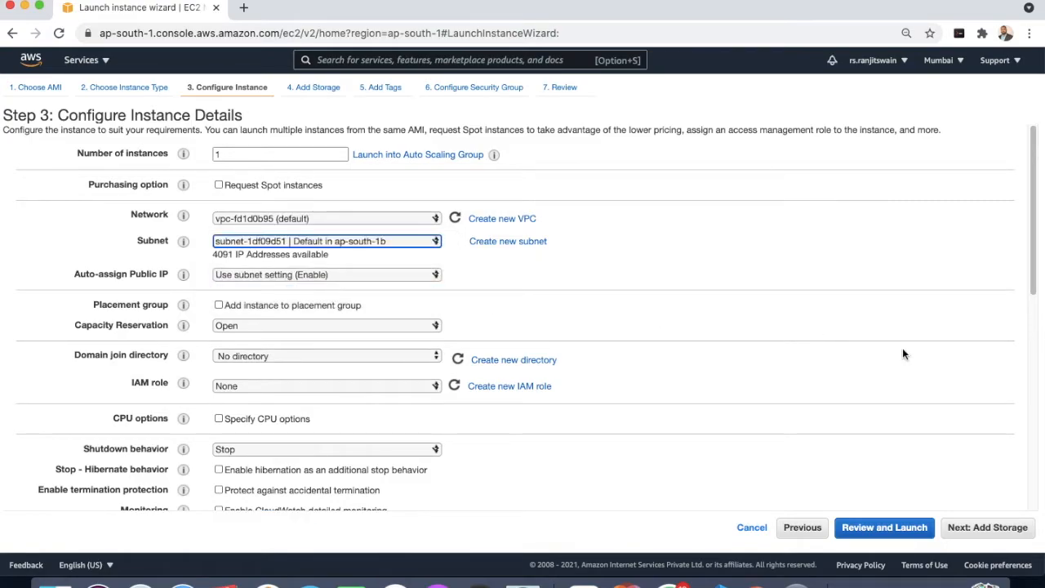
pyautogui.click(984, 531)
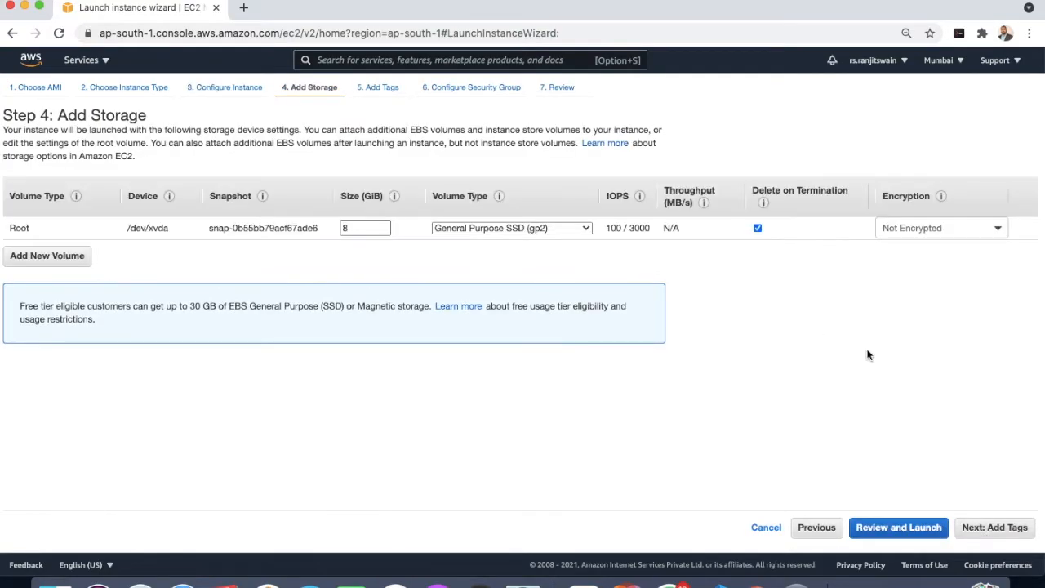
pyautogui.click(990, 527)
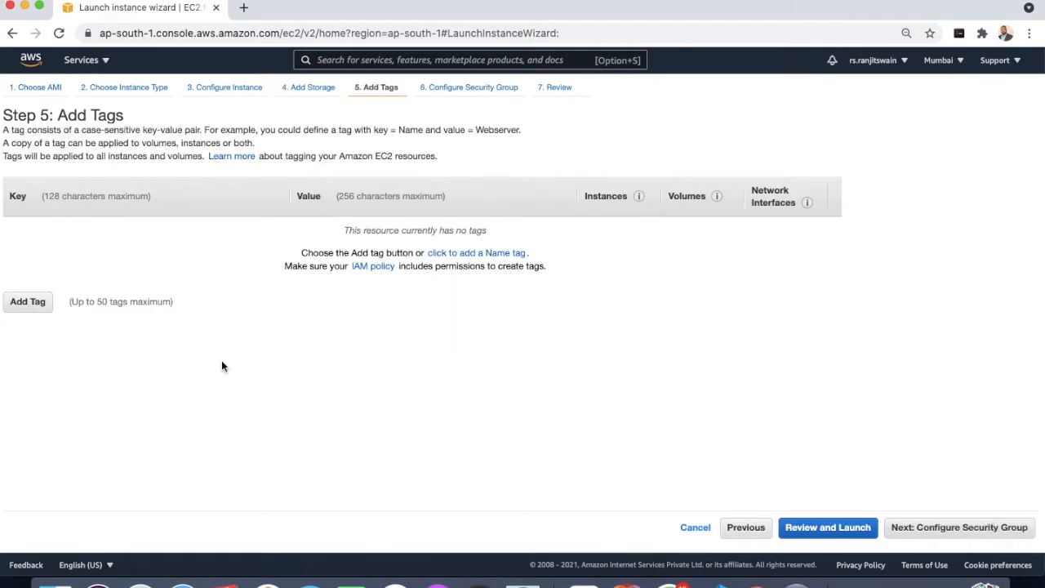
# Step: Tag the second instance with key Name and value WebServer02, and proceed to its security group configuration
pyautogui.click(20, 302)
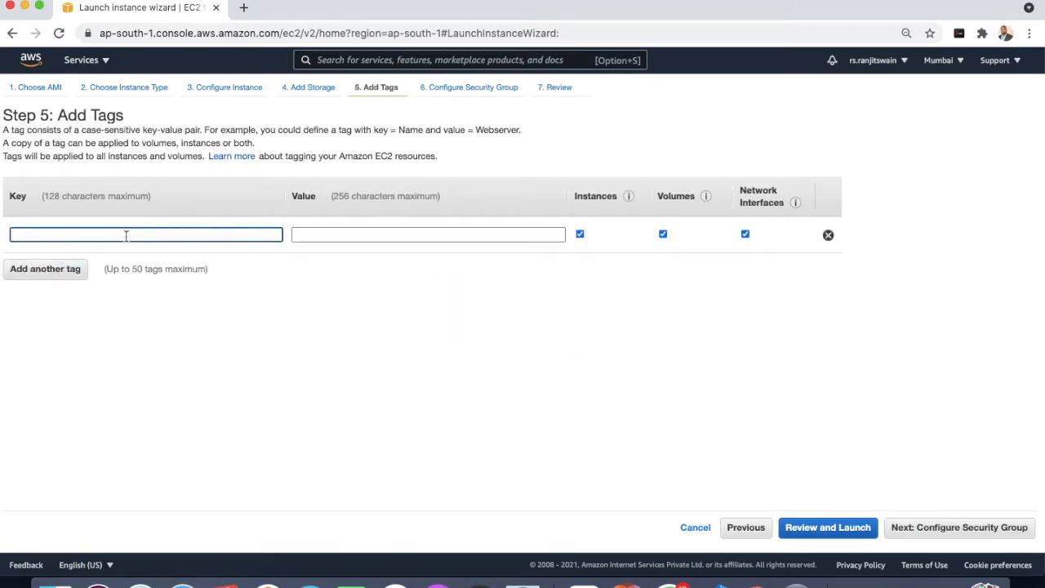
pyautogui.write('Name')
pyautogui.press('Tab')
pyautogui.write('Web')
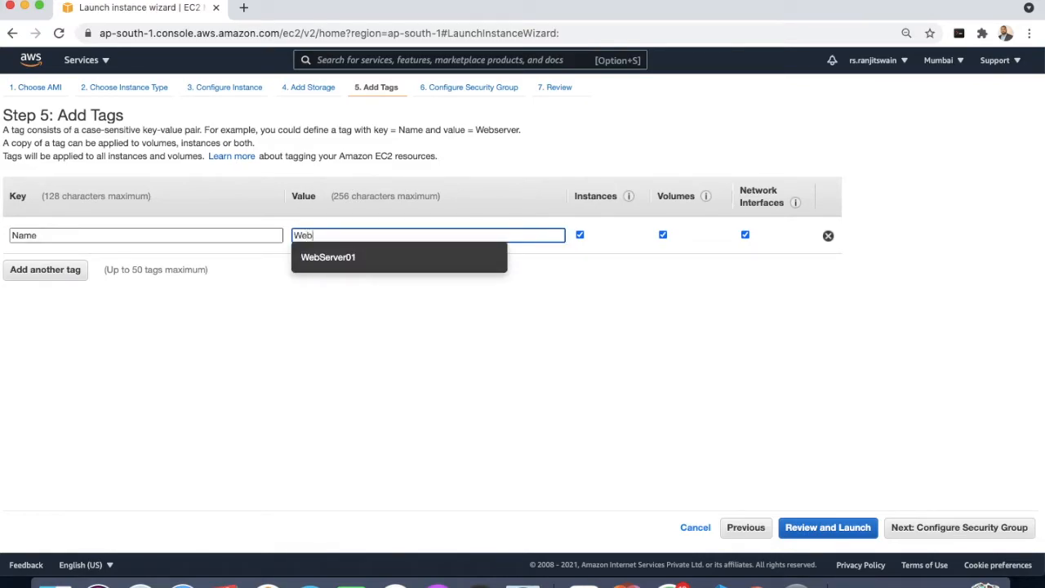
pyautogui.write('Server02')
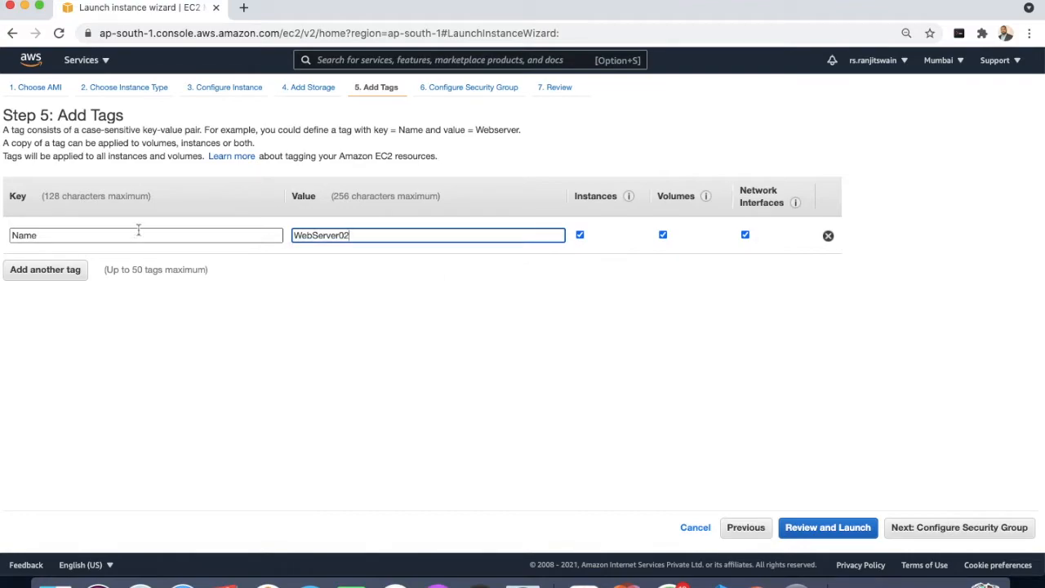
pyautogui.click(934, 529)
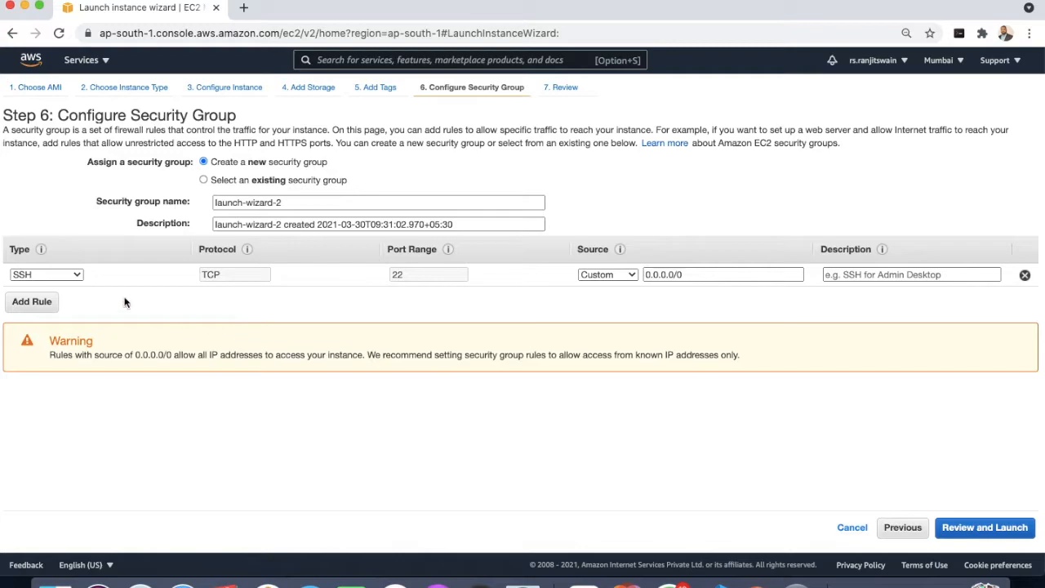
# Step: Assign the existing MyDevServer security group to the second instance and proceed to the launch review
pyautogui.click(203, 180)
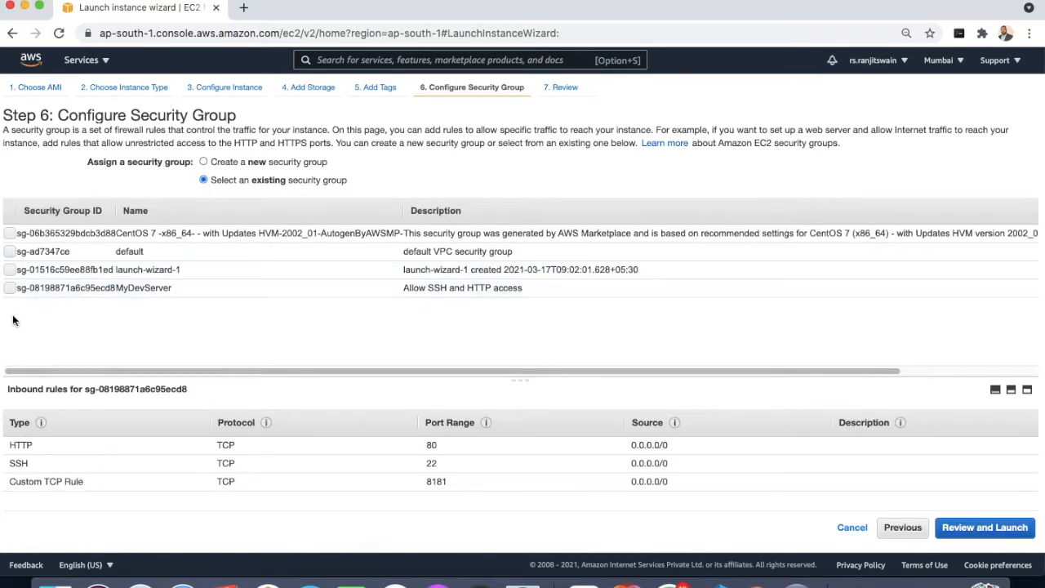
pyautogui.click(9, 289)
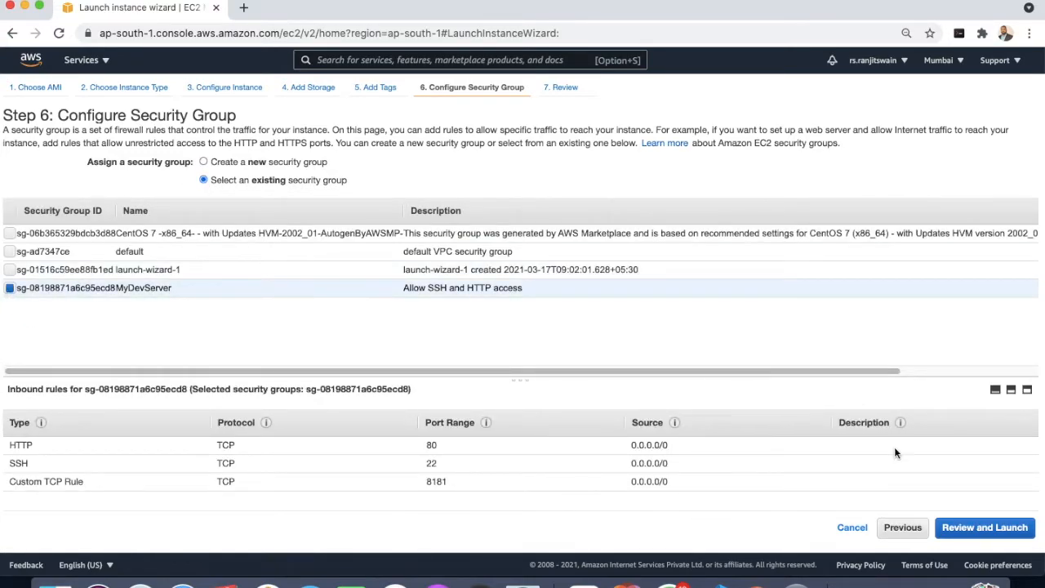
pyautogui.click(993, 531)
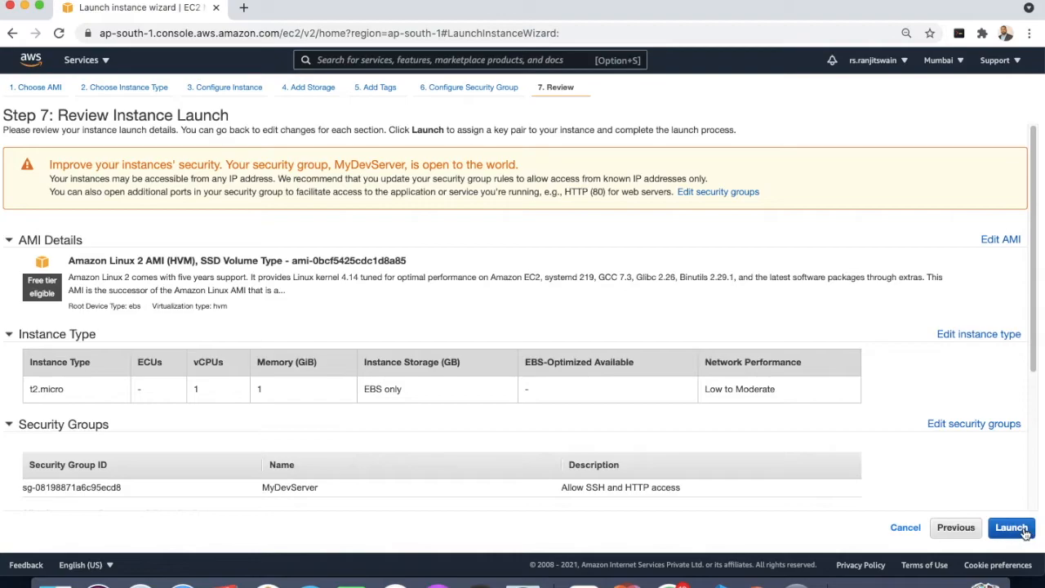
# Step: Launch the second instance with the existing findMe key pair, acknowledging private key access, and return to the instances list
pyautogui.click(1024, 530)
pyautogui.click(330, 376)
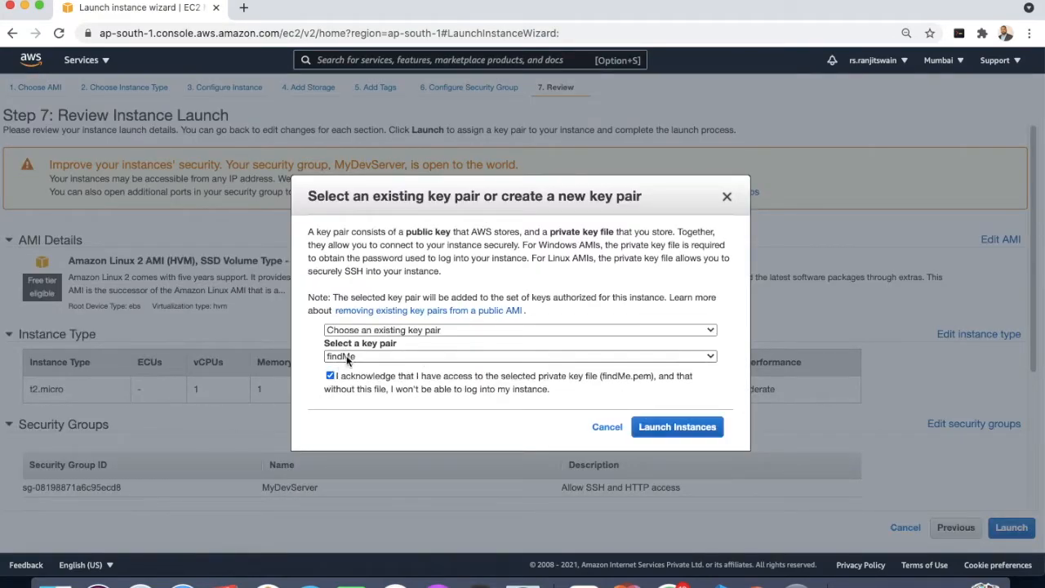
pyautogui.click(674, 427)
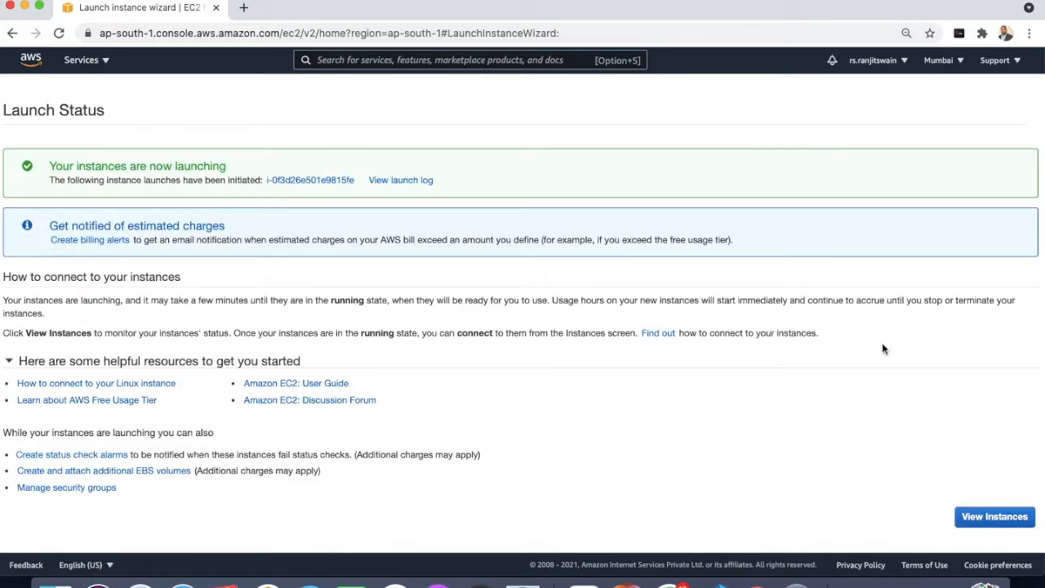
pyautogui.click(994, 517)
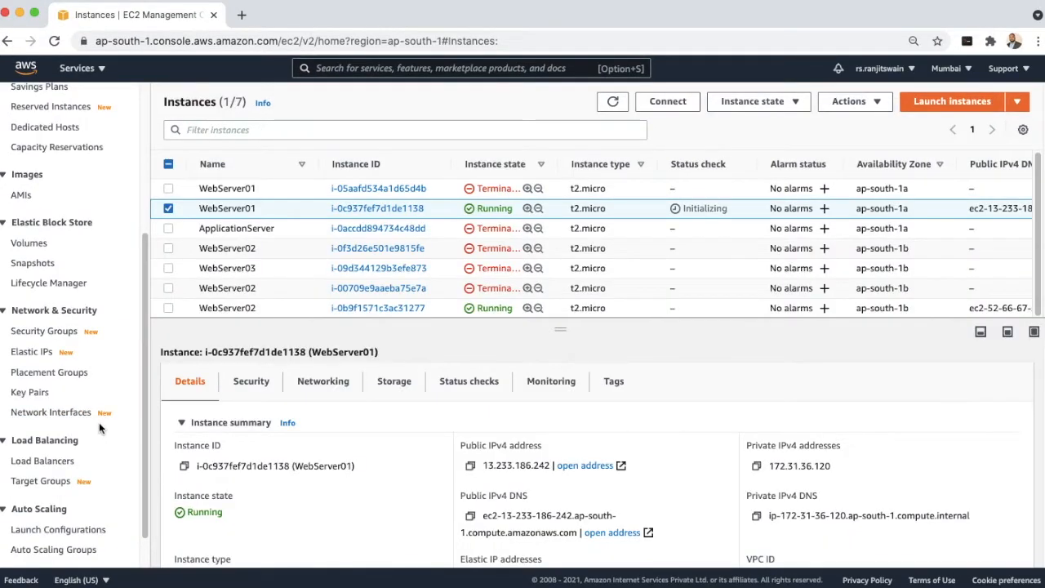
# Step: Start creating a load balancing target group with target type Instances and name it LoadBalancer1
pyautogui.click(37, 487)
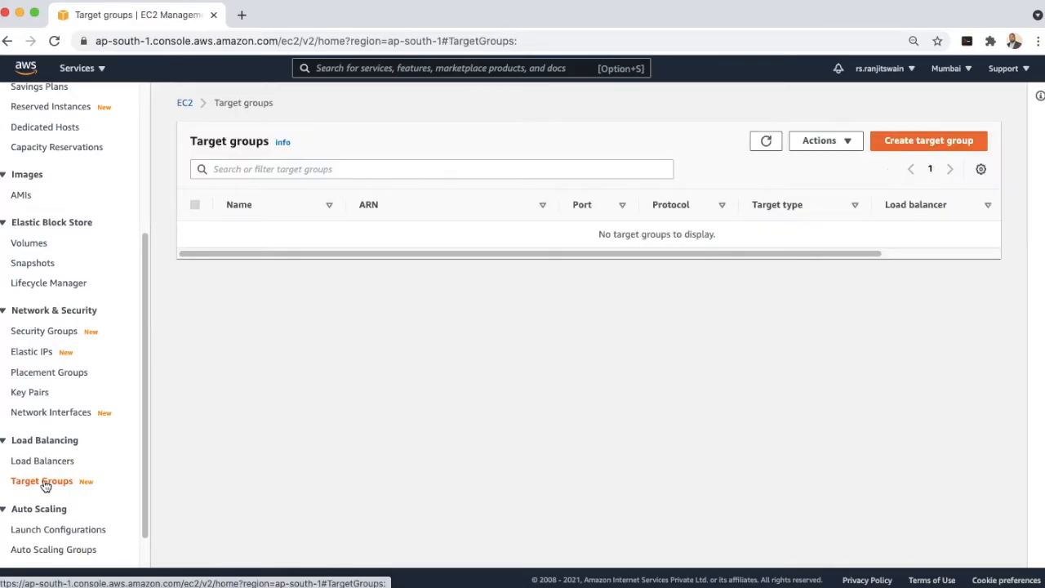
pyautogui.click(919, 140)
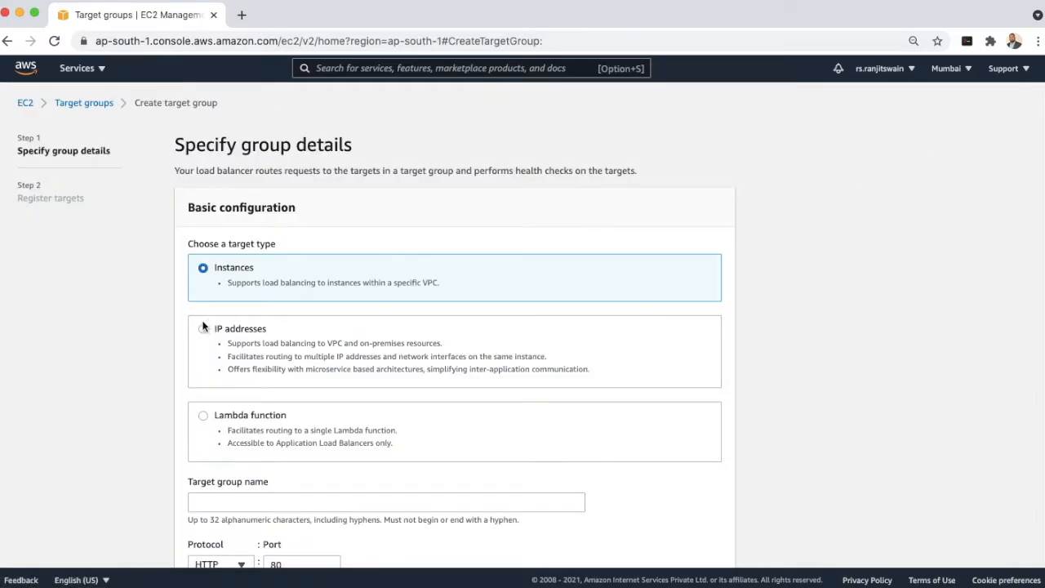
pyautogui.scroll(-1, 163, 294)
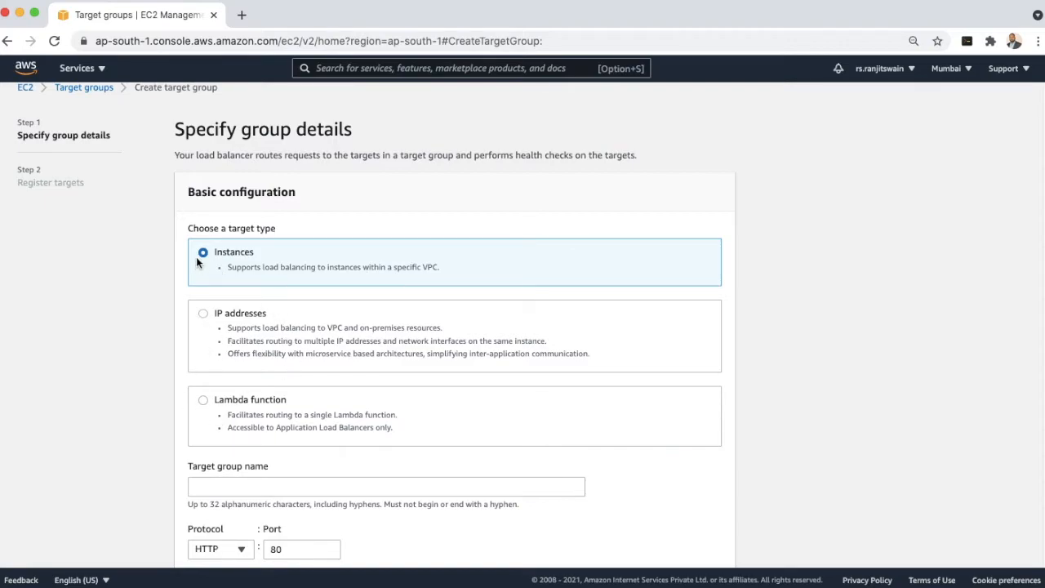
pyautogui.scroll(-3, 164, 372)
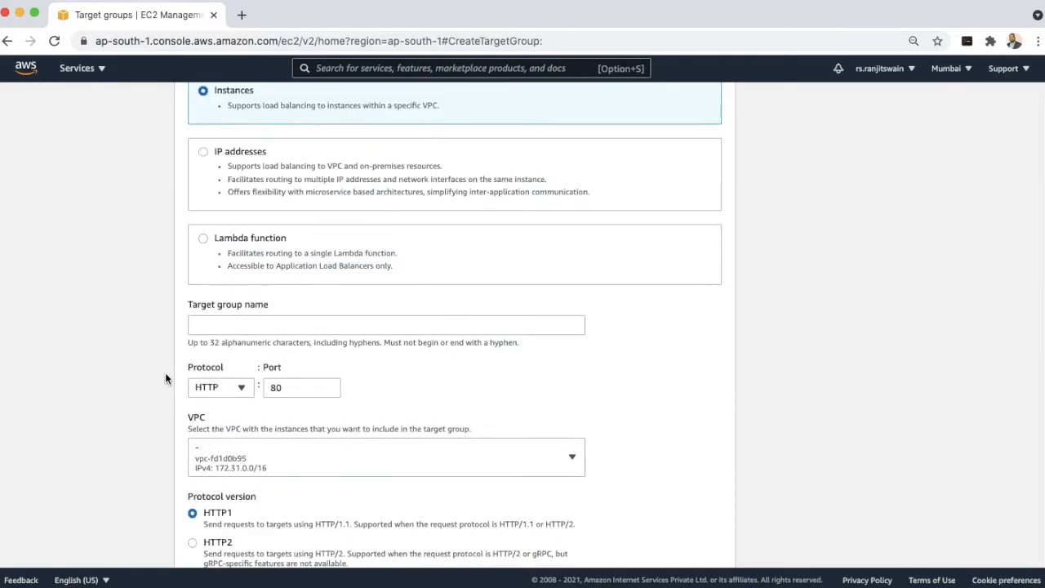
pyautogui.click(227, 325)
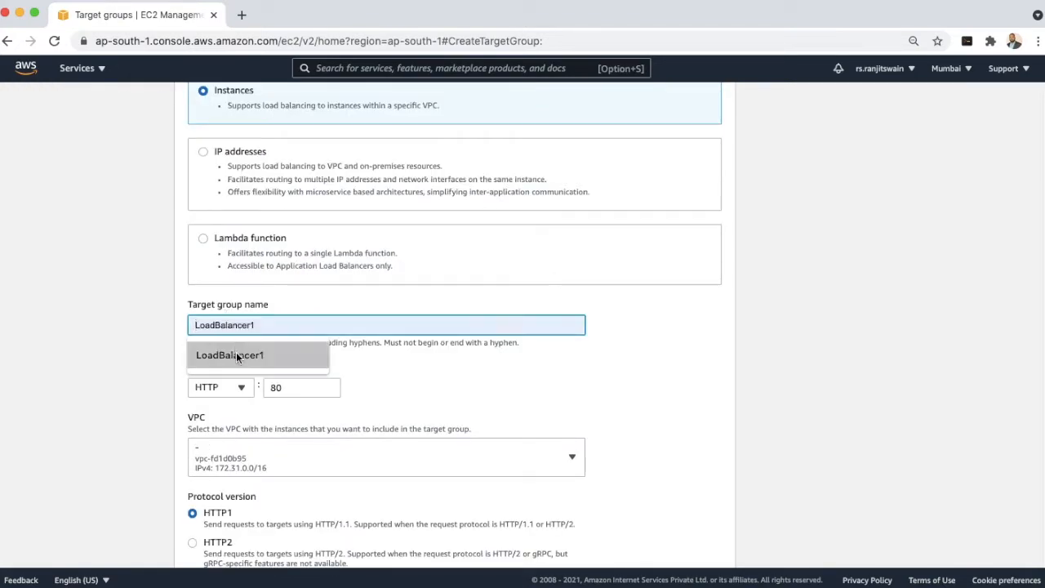
pyautogui.click(236, 354)
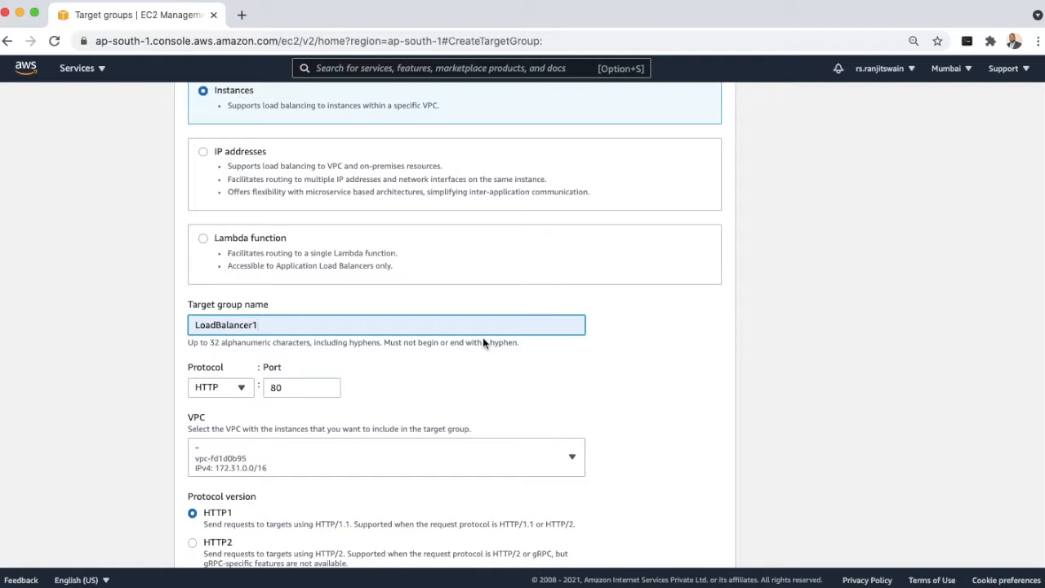
# Step: Accept the target group's default protocol, VPC and health check settings, reviewing the advanced health check options, and continue to target registration
pyautogui.scroll(-1, 482, 345)
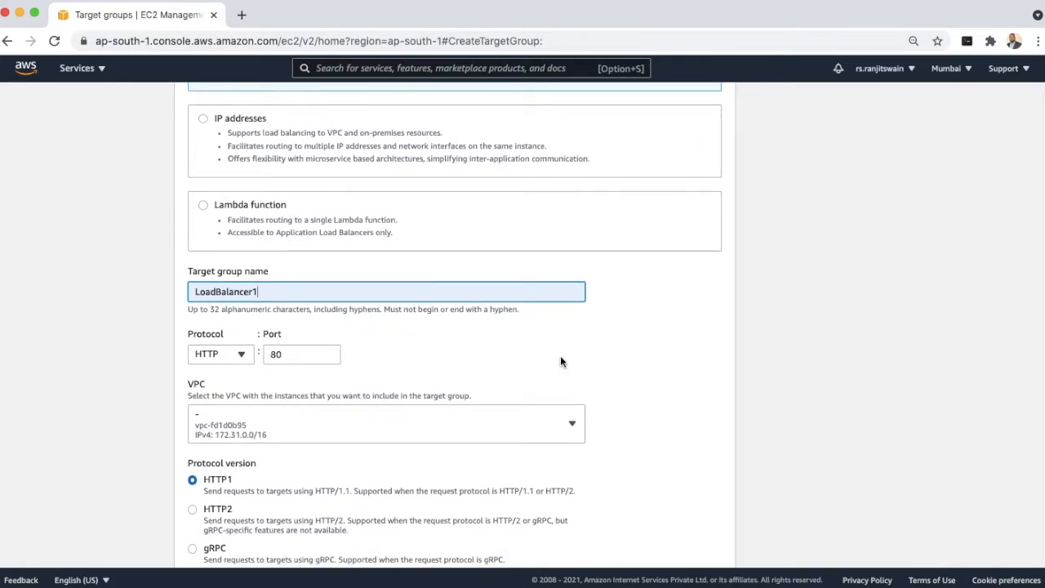
pyautogui.scroll(-1, 560, 356)
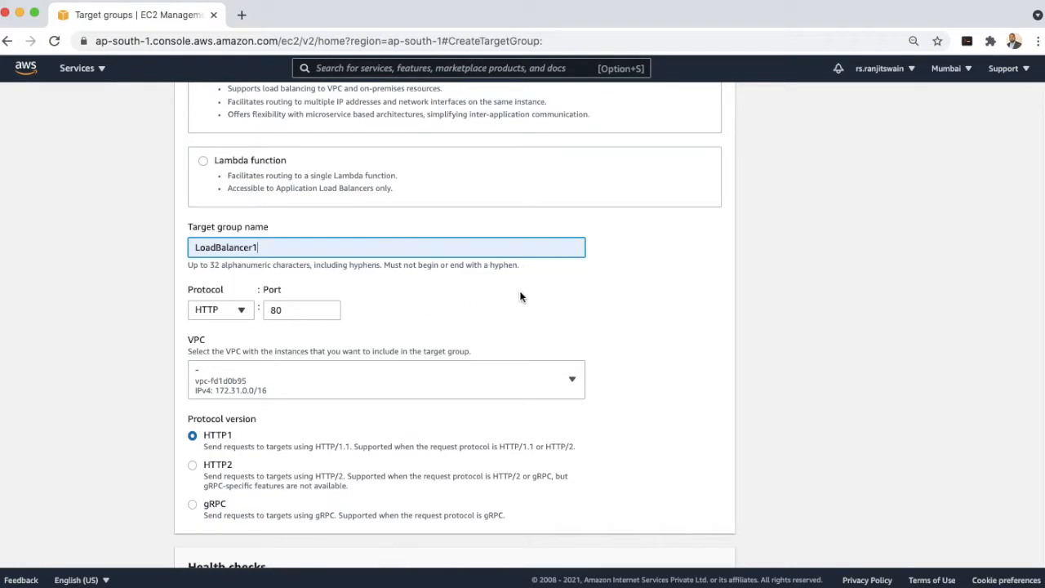
pyautogui.scroll(-2, 520, 296)
pyautogui.scroll(-5, 642, 333)
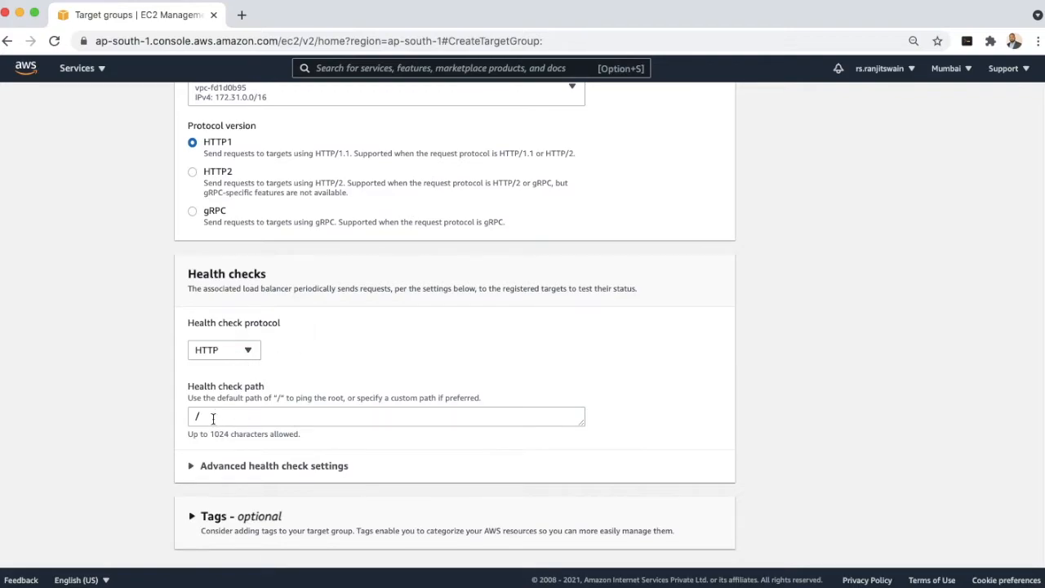
pyautogui.scroll(-1, 371, 432)
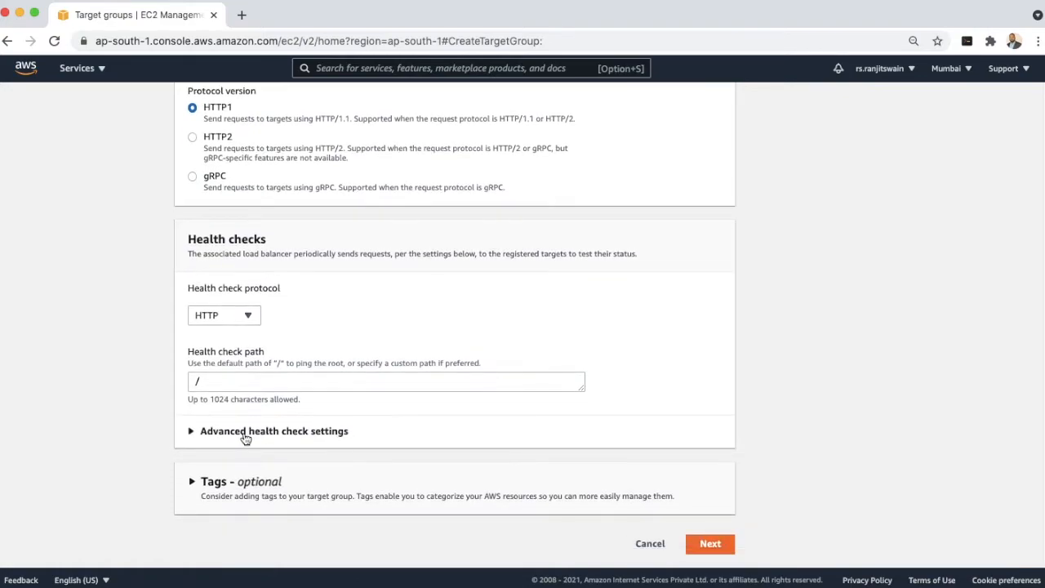
pyautogui.click(191, 432)
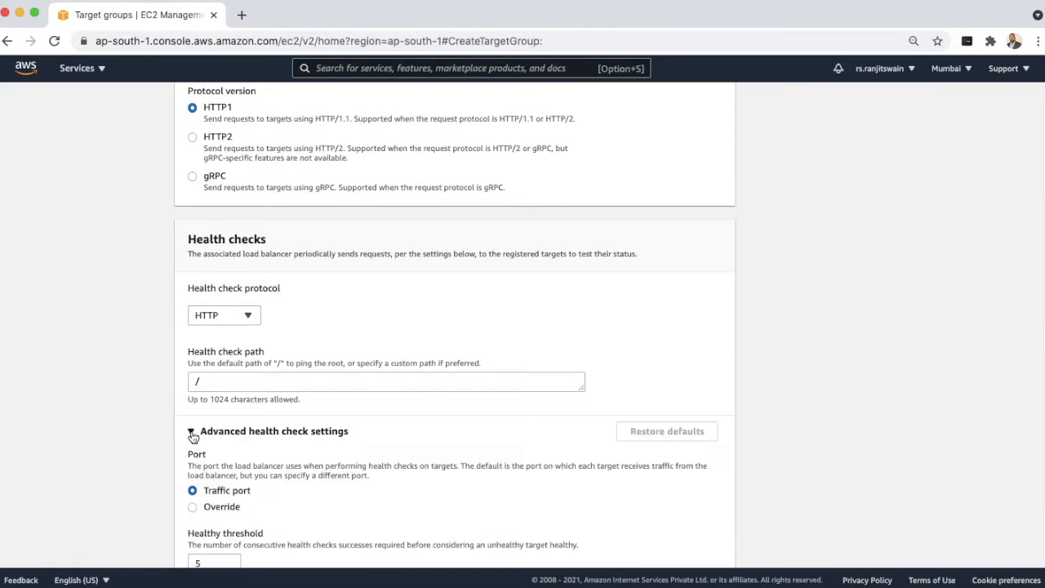
pyautogui.scroll(-5, 313, 424)
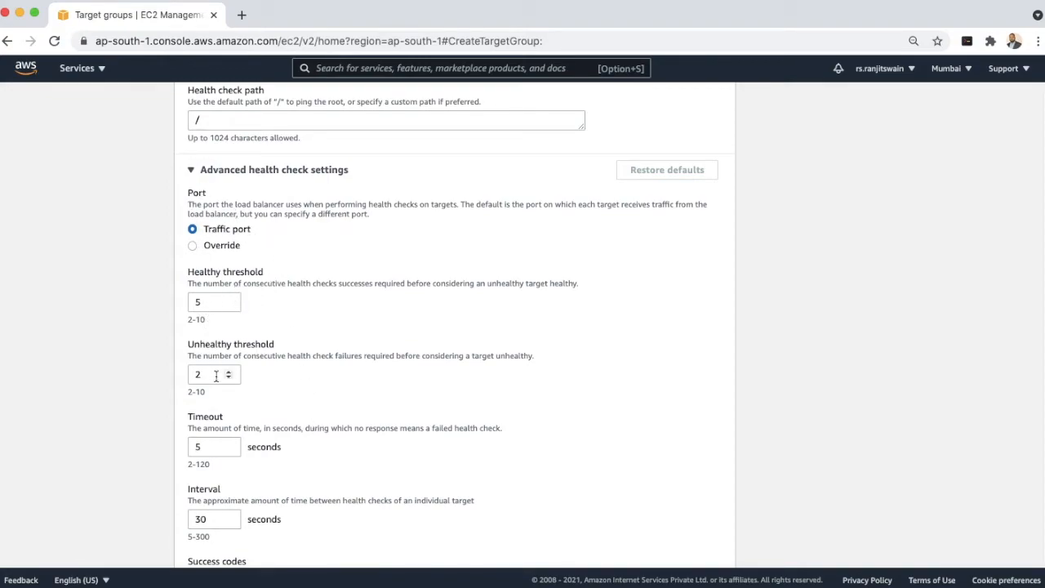
pyautogui.scroll(-2, 226, 395)
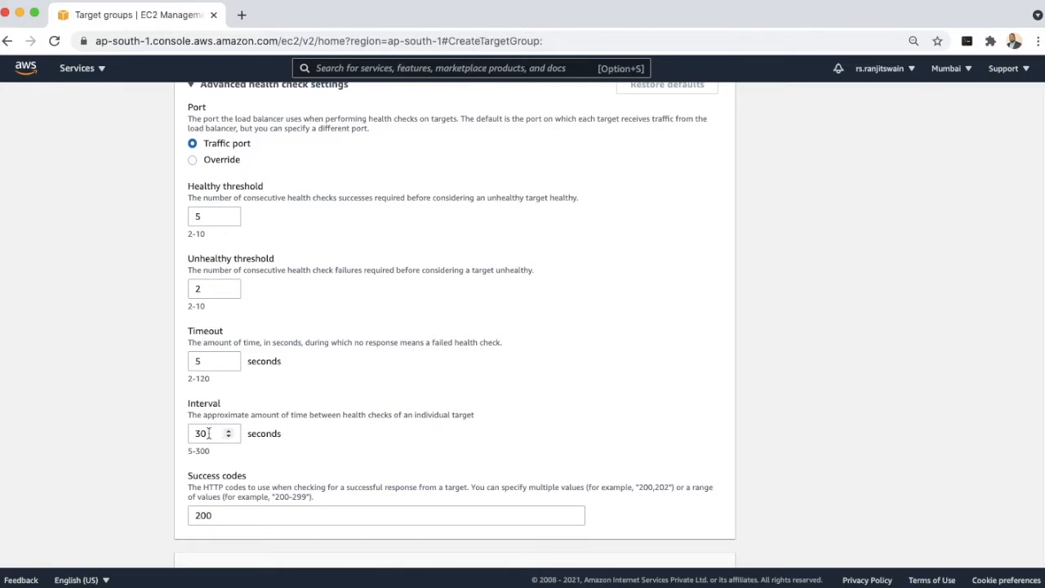
pyautogui.scroll(-3, 364, 334)
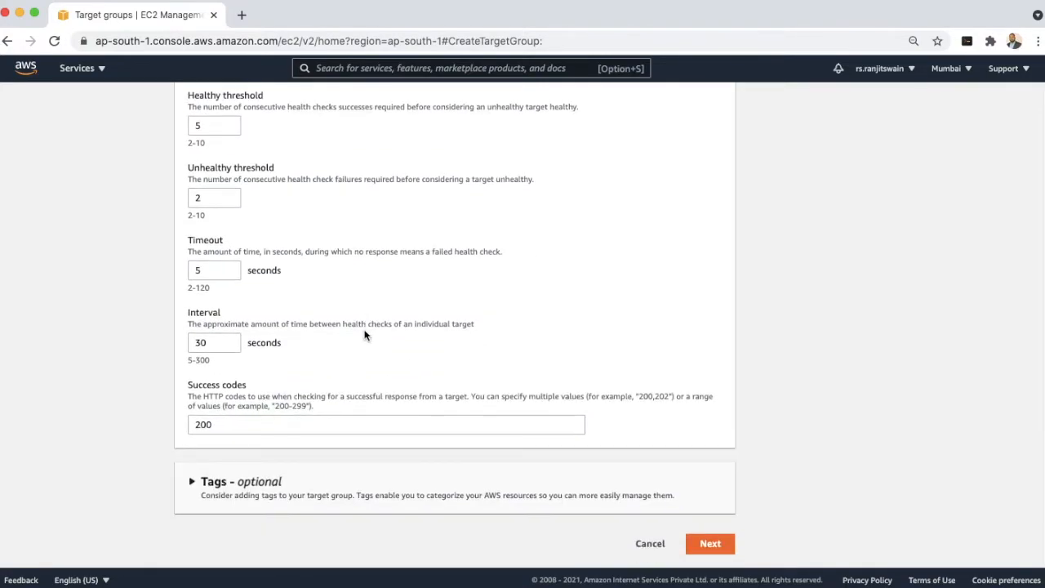
pyautogui.click(709, 549)
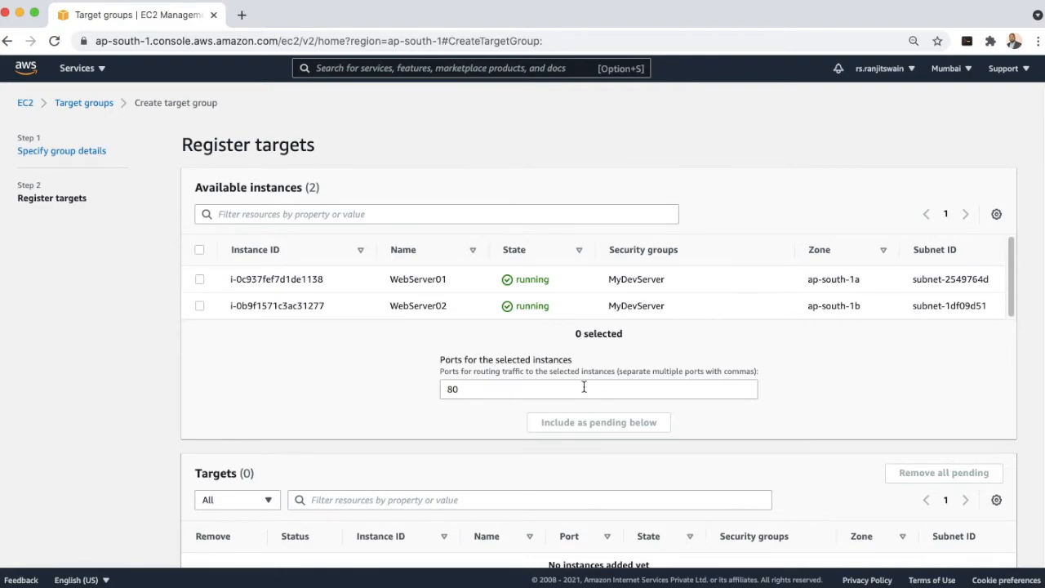
# Step: Add WebServer01 and WebServer02 as pending targets on port 80 and create the target group
pyautogui.click(476, 390)
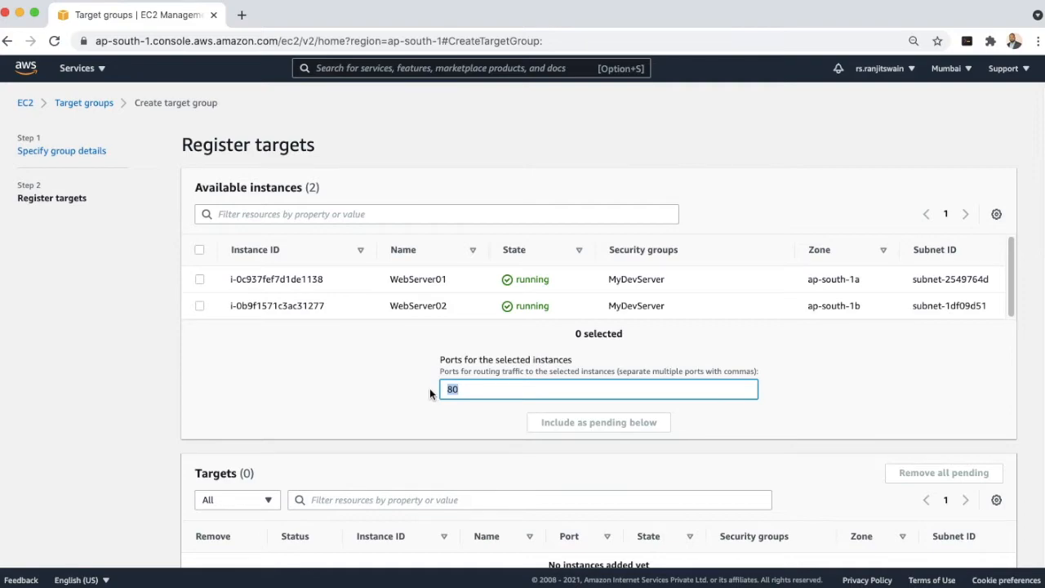
pyautogui.click(201, 251)
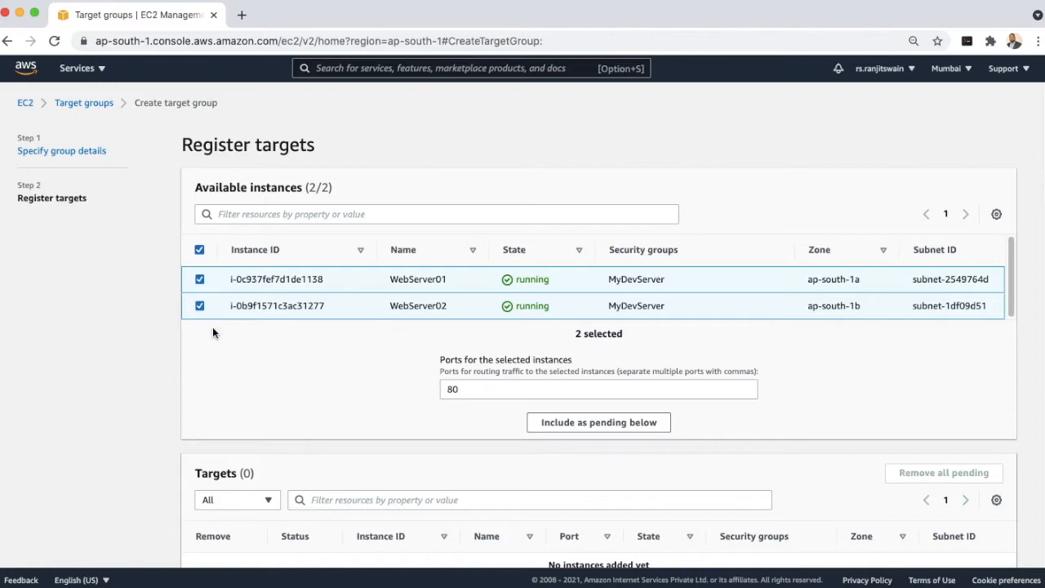
pyautogui.click(612, 423)
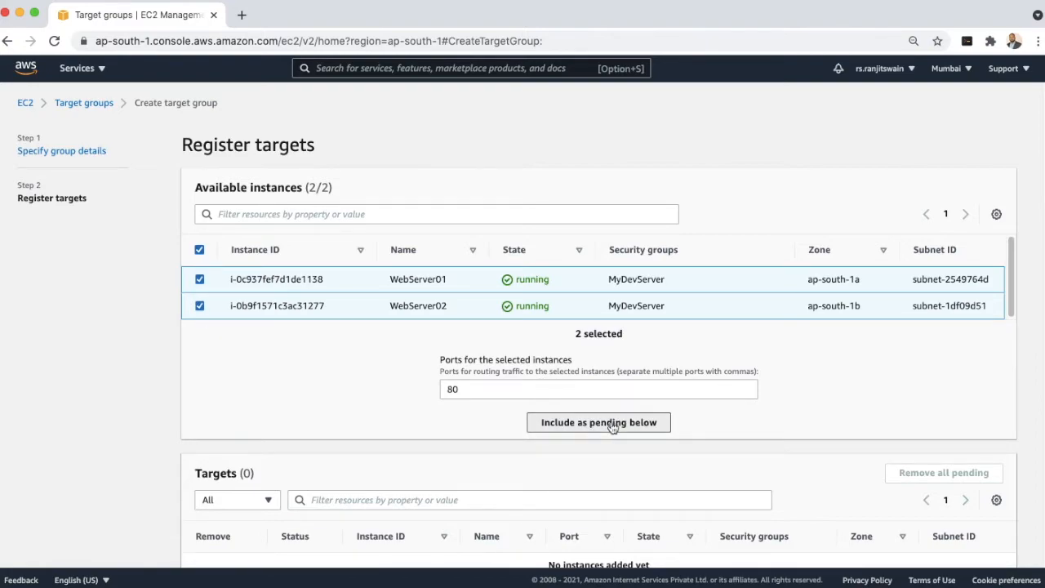
pyautogui.scroll(-3, 334, 418)
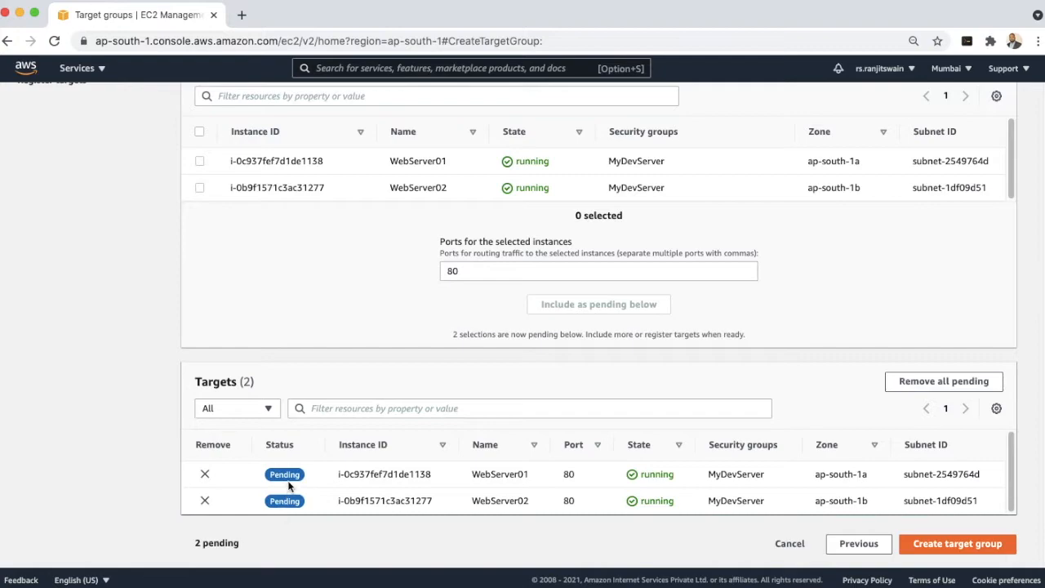
pyautogui.click(958, 548)
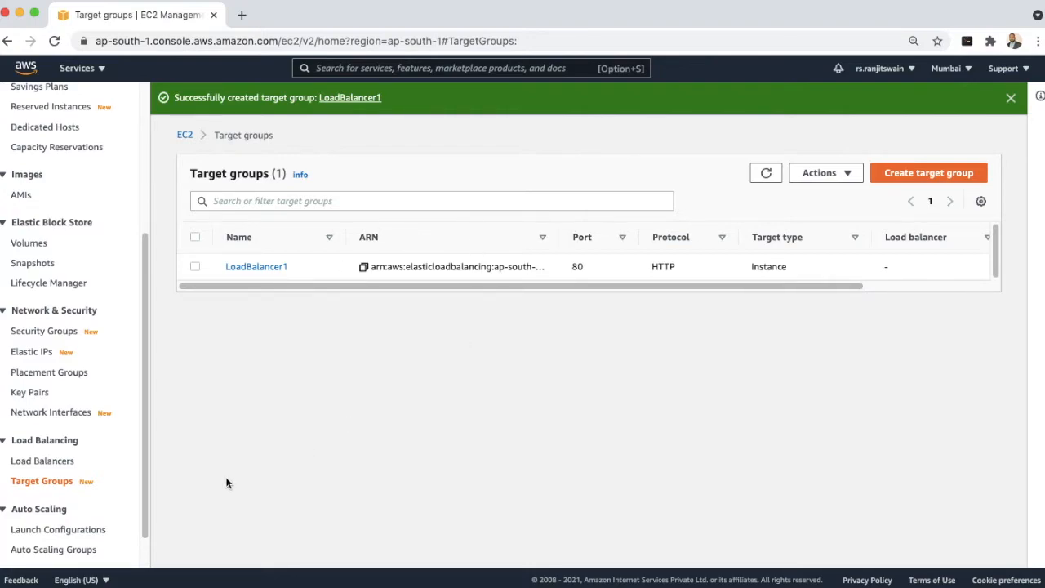
# Step: Start creating a new load balancer of the Application Load Balancer type for HTTP and HTTPS traffic
pyautogui.scroll(-1, 106, 463)
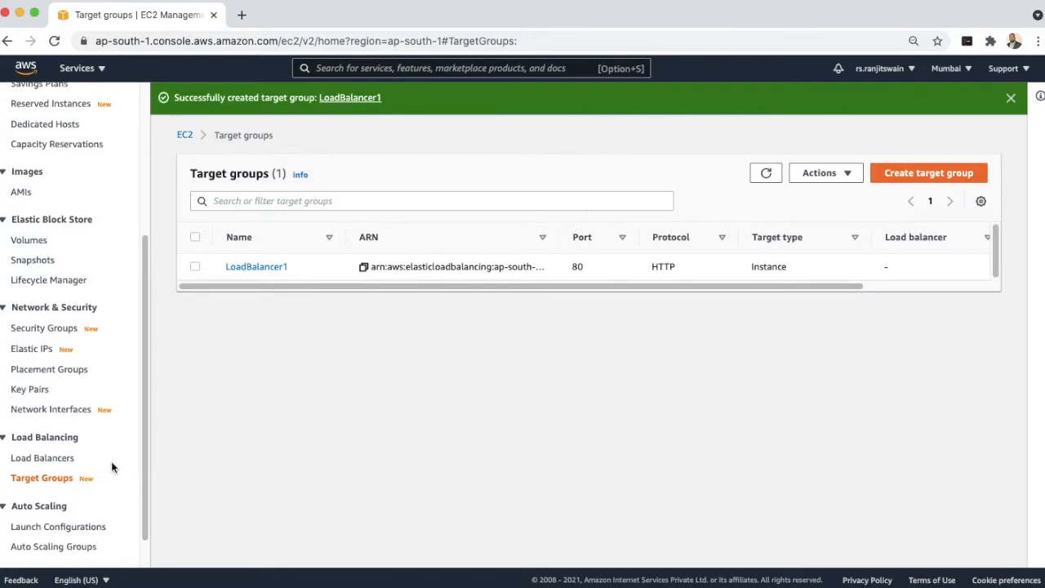
pyautogui.click(36, 459)
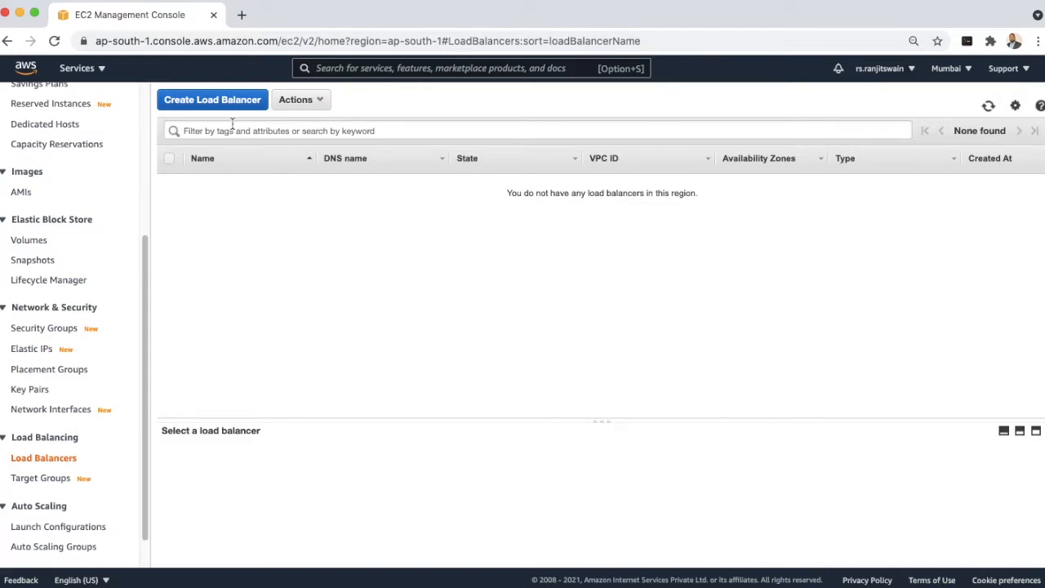
pyautogui.click(219, 101)
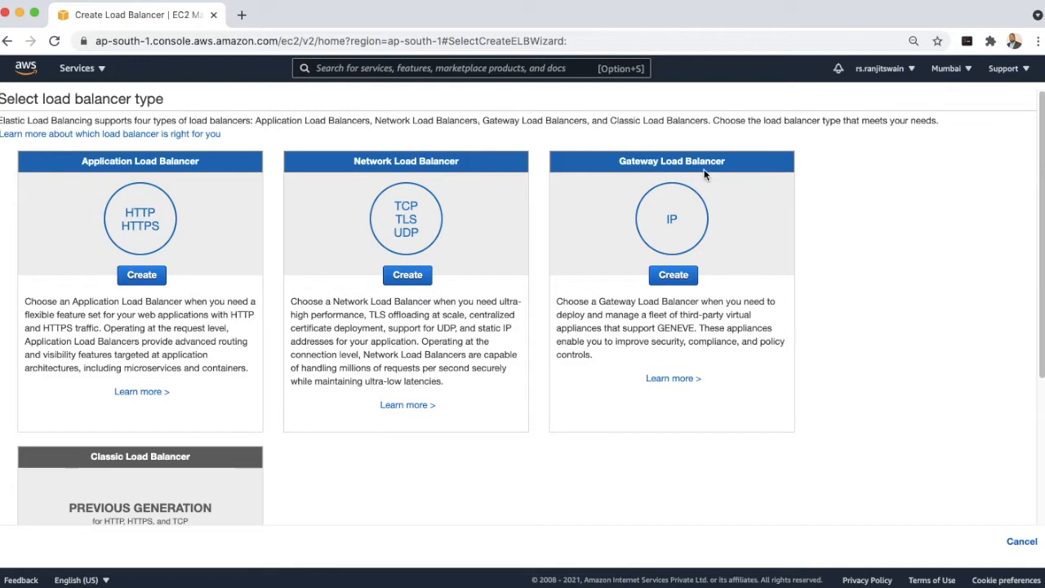
pyautogui.scroll(-2, 292, 484)
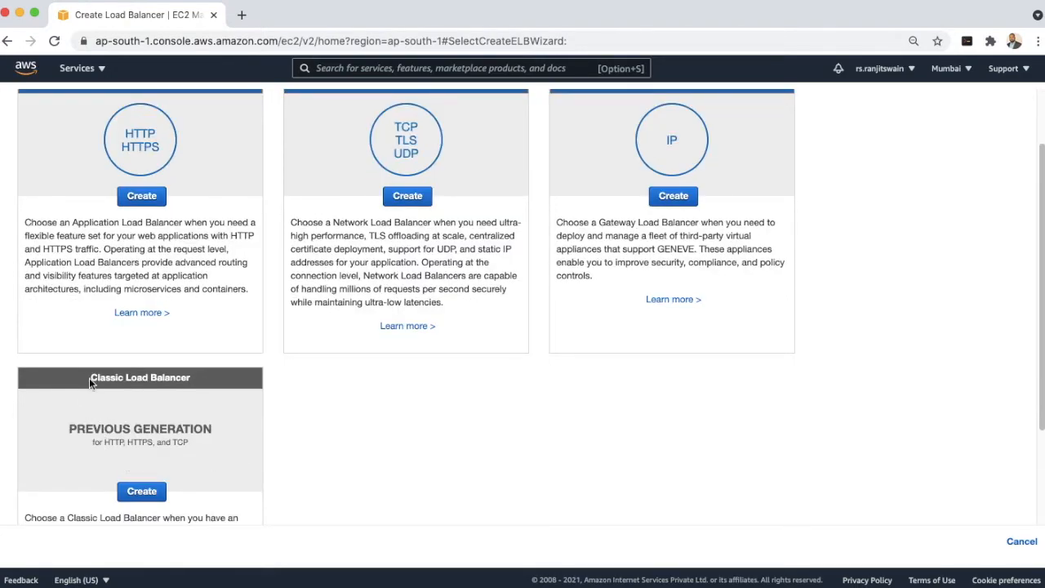
pyautogui.scroll(2, 294, 414)
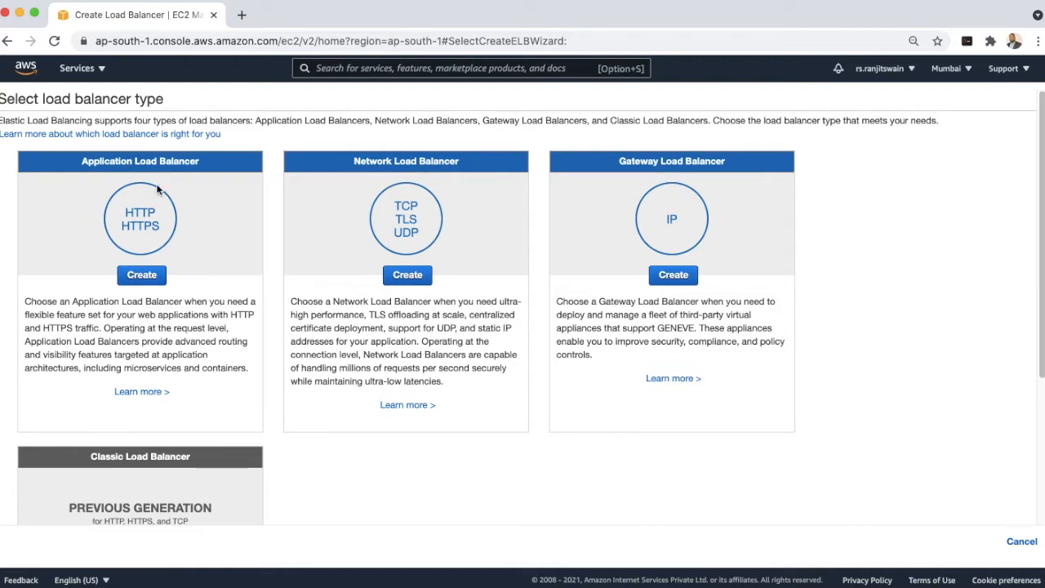
pyautogui.click(141, 276)
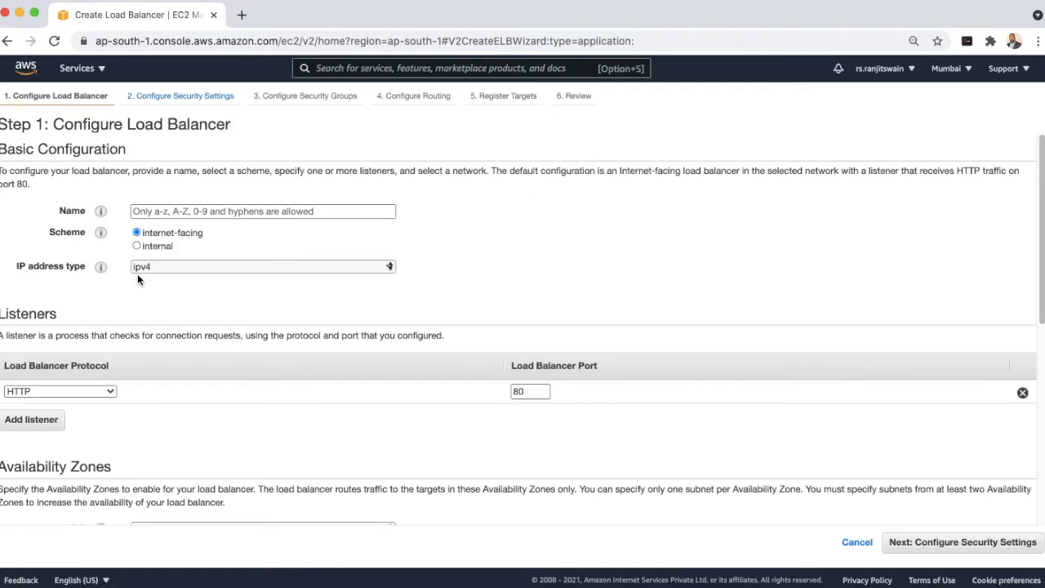
# Step: Name the load balancer MyELB and enable the ap-south-1a and ap-south-1b availability zones in the default VPC
pyautogui.click(242, 212)
pyautogui.write('MyELB')
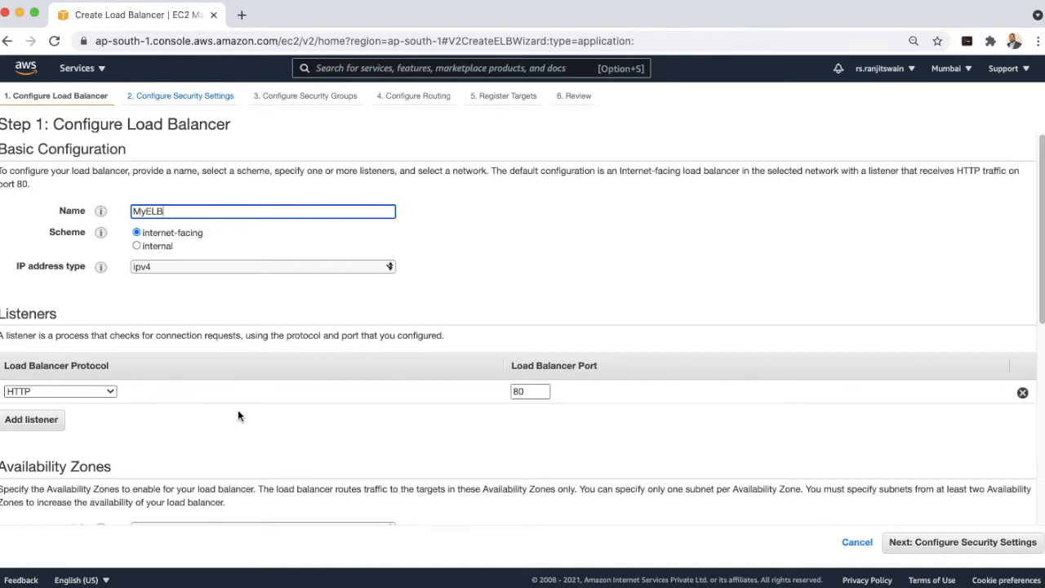
pyautogui.scroll(-3, 237, 413)
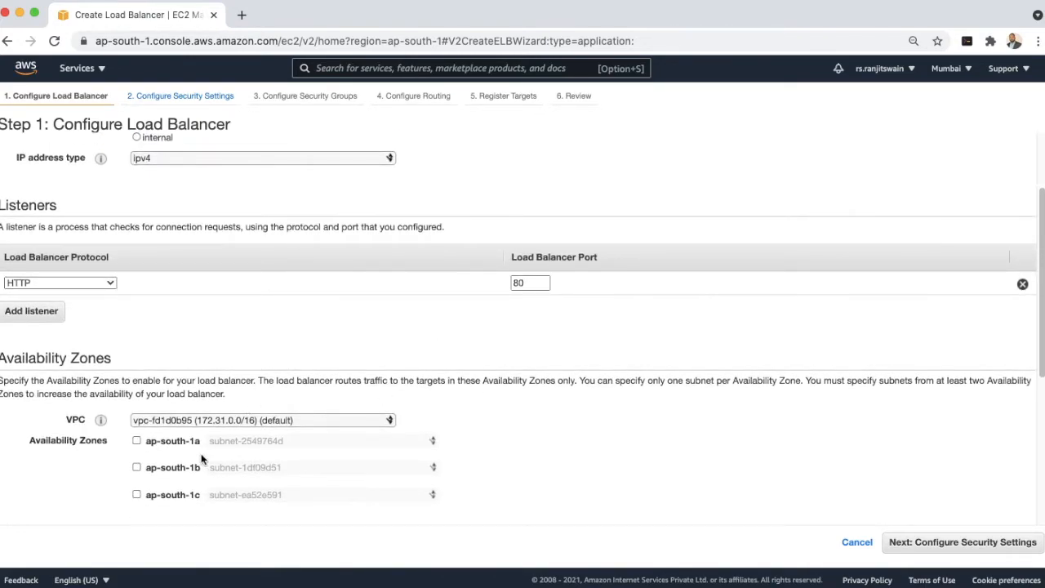
pyautogui.click(136, 441)
pyautogui.click(137, 488)
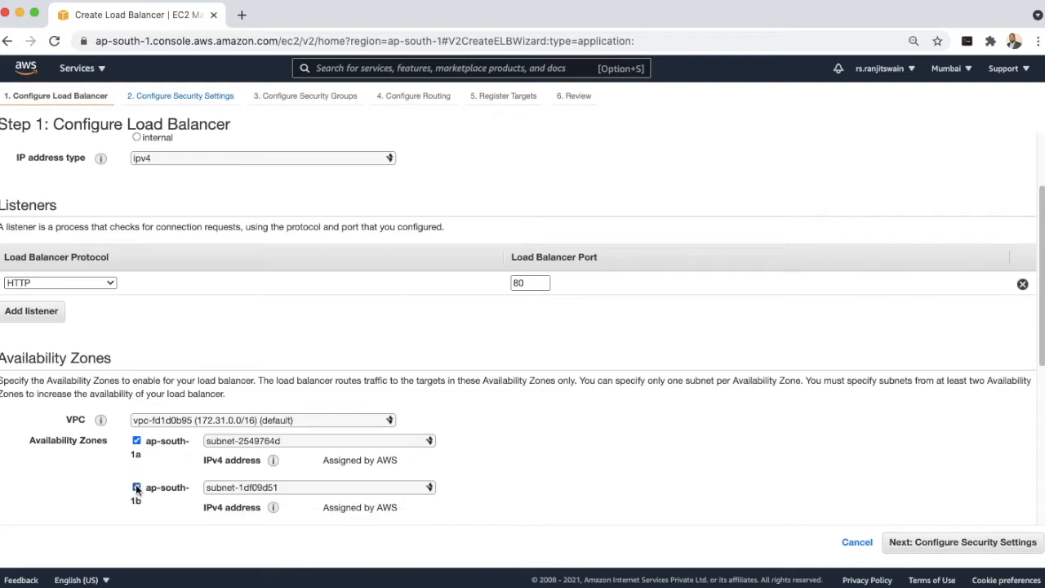
# Step: Enable the ap-south-1c availability zone as well and continue past the security settings to the security groups
pyautogui.scroll(-7, 95, 456)
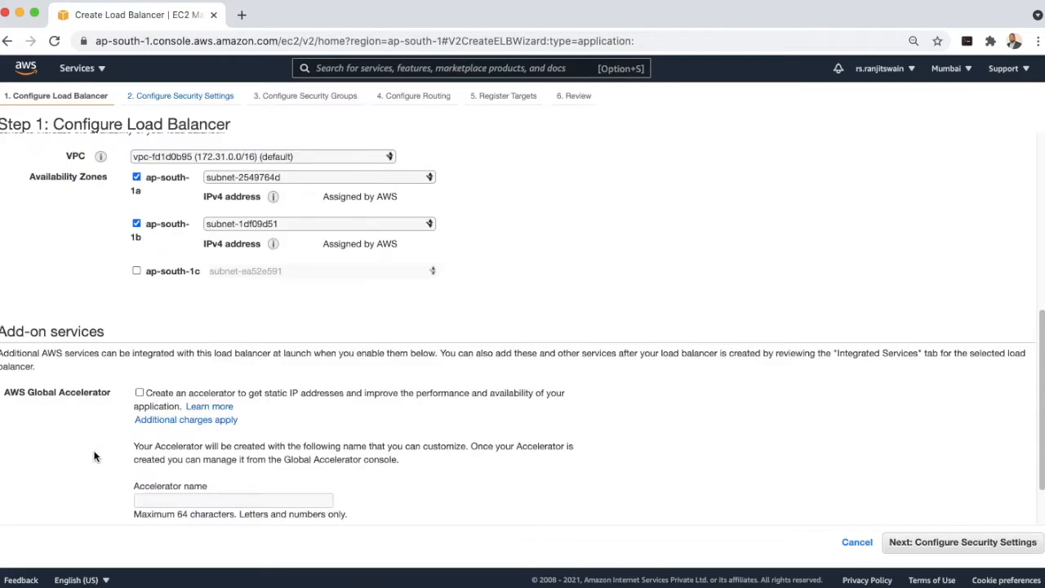
pyautogui.click(136, 272)
pyautogui.scroll(-1, 743, 346)
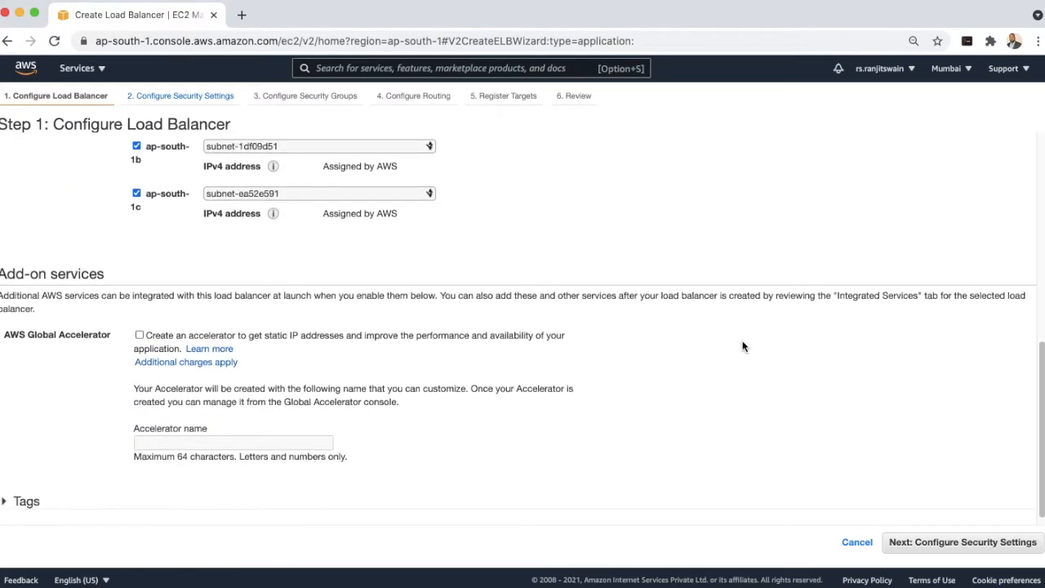
pyautogui.scroll(-1, 743, 346)
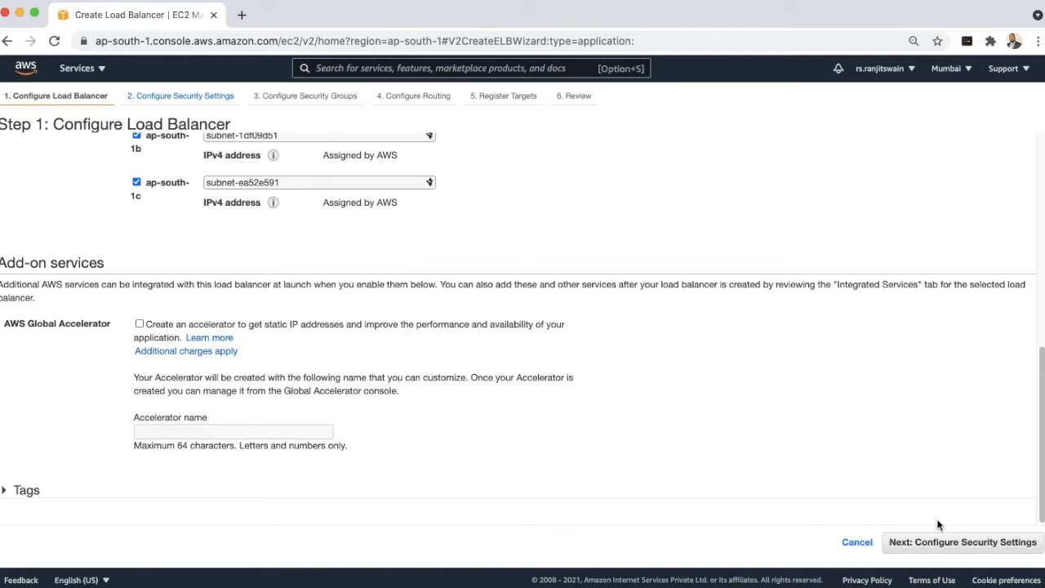
pyautogui.click(951, 543)
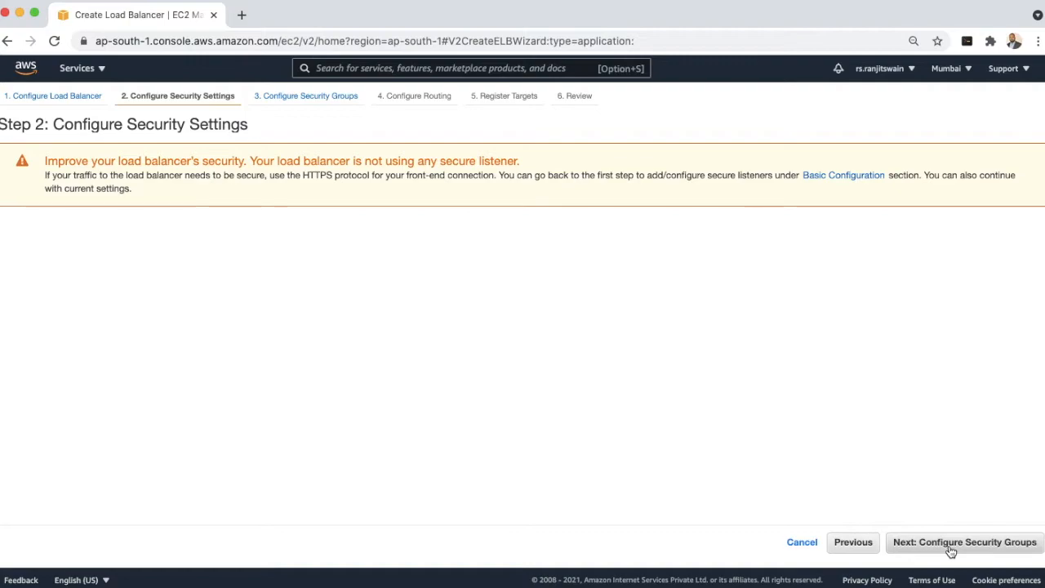
pyautogui.click(952, 550)
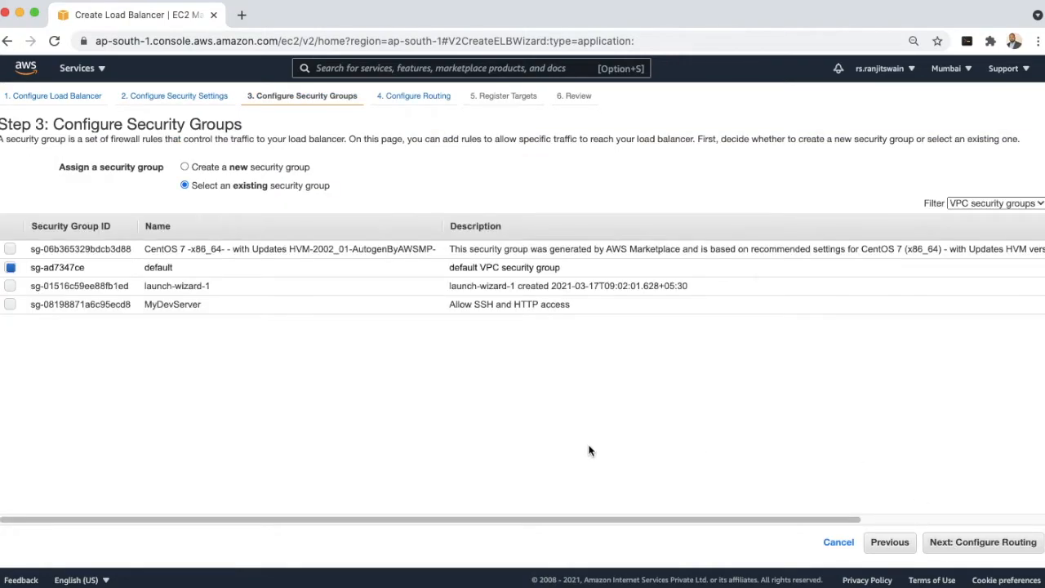
# Step: Assign the existing MyDevServer security group instead of the default one and continue to routing
pyautogui.click(11, 305)
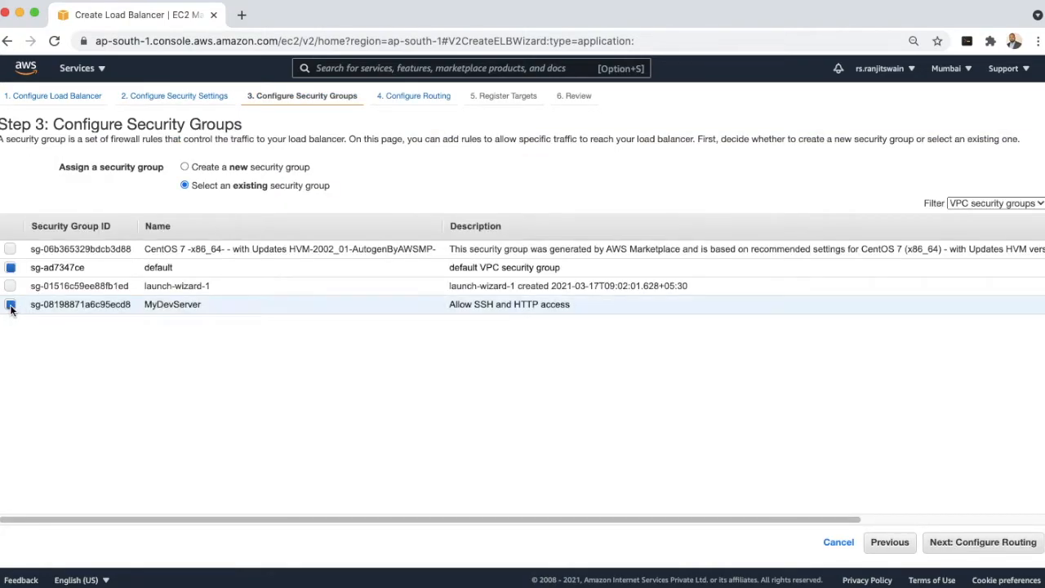
pyautogui.click(11, 267)
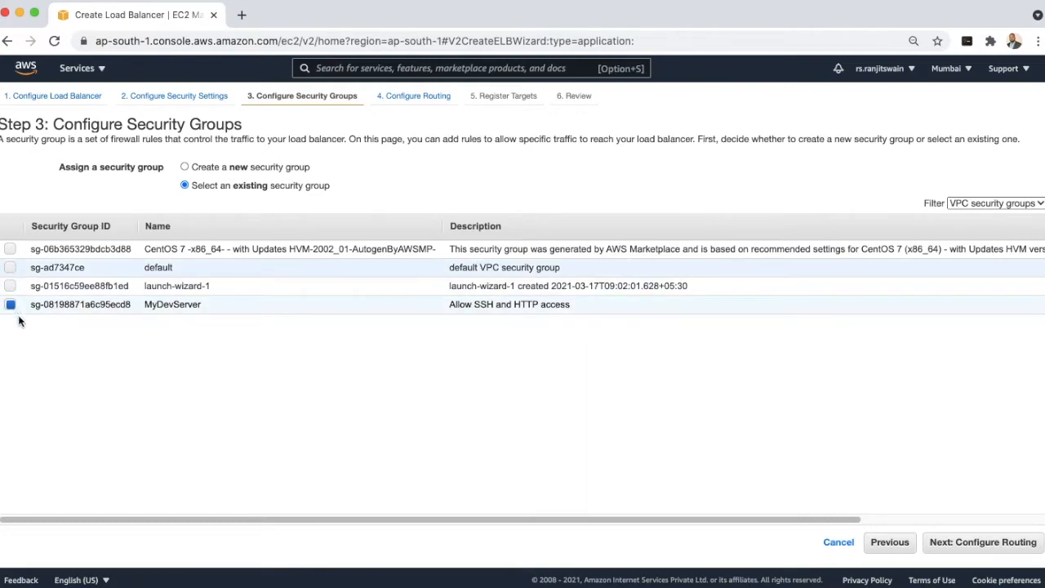
pyautogui.click(964, 544)
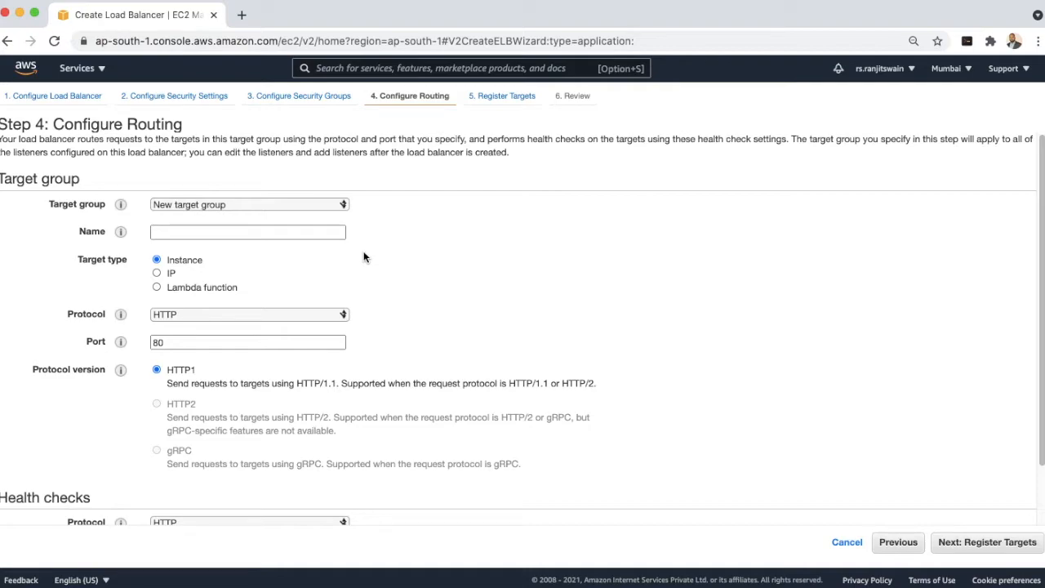
# Step: Route traffic to the existing target group LoadBalancer1 and continue to its registered targets
pyautogui.click(272, 205)
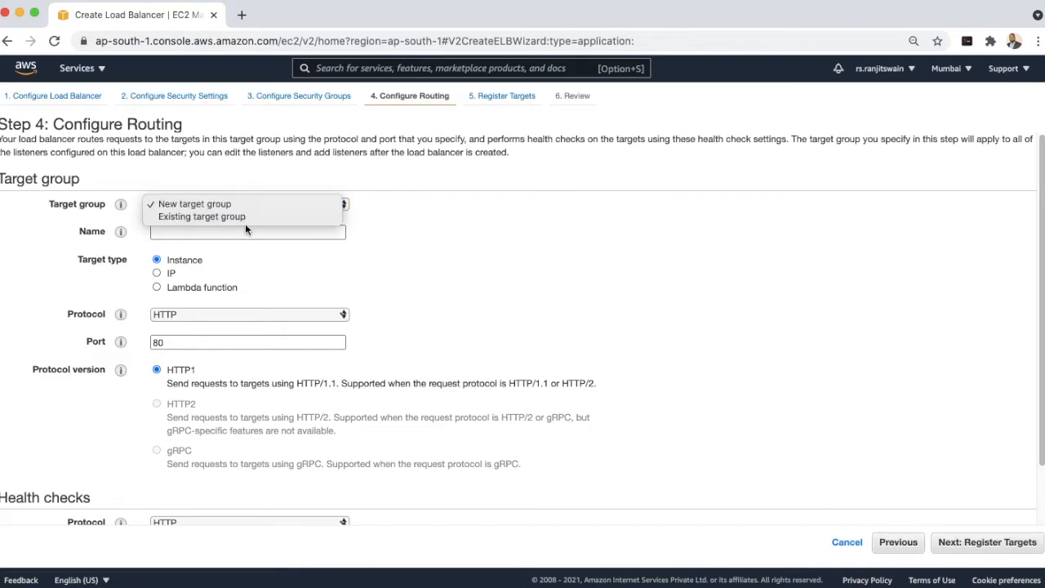
pyautogui.click(241, 216)
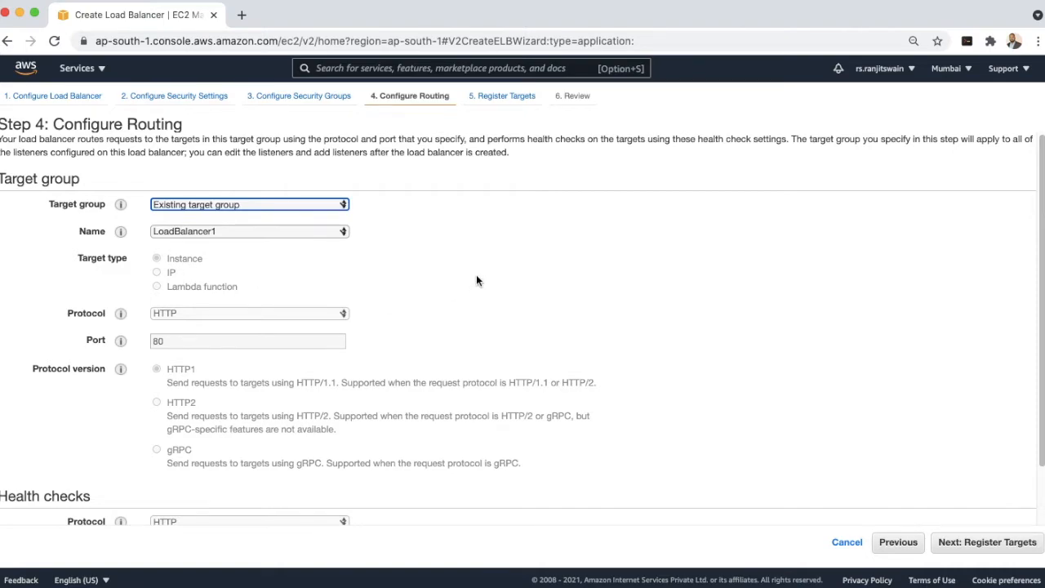
pyautogui.scroll(-2, 675, 403)
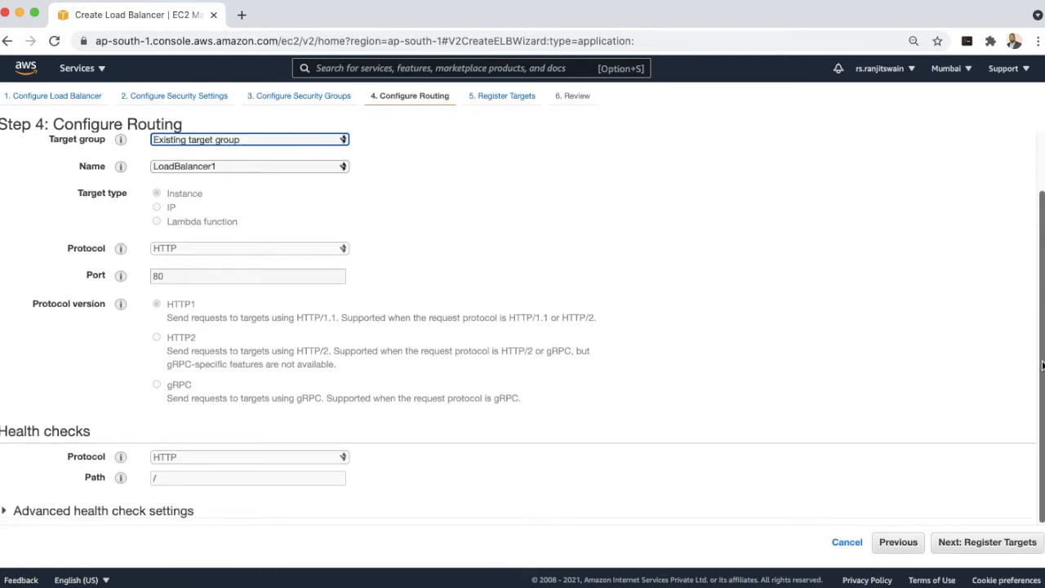
pyautogui.click(992, 545)
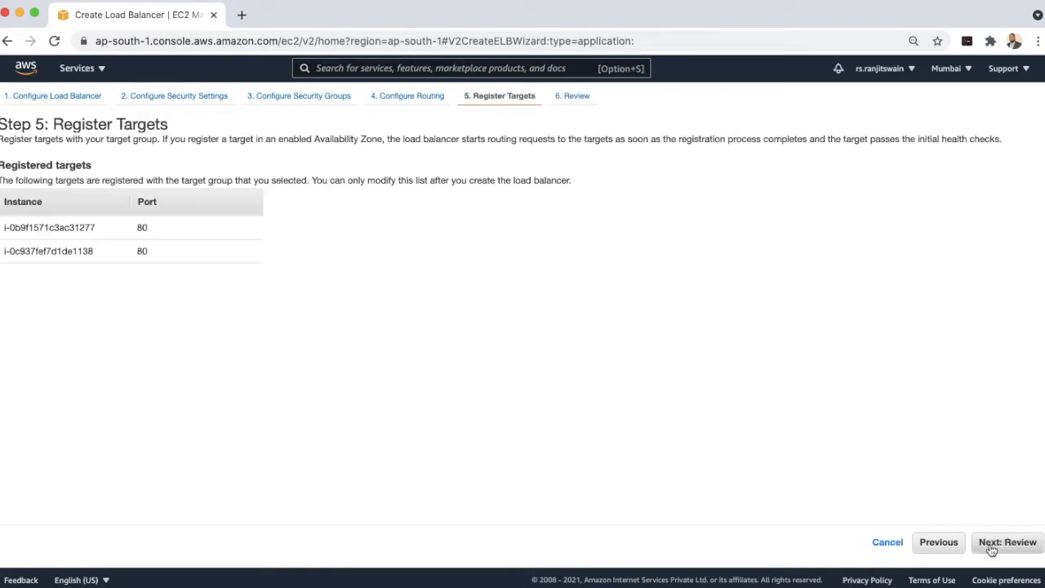
# Step: Review the MyELB configuration, create the load balancer and return to the load balancer list
pyautogui.click(1021, 547)
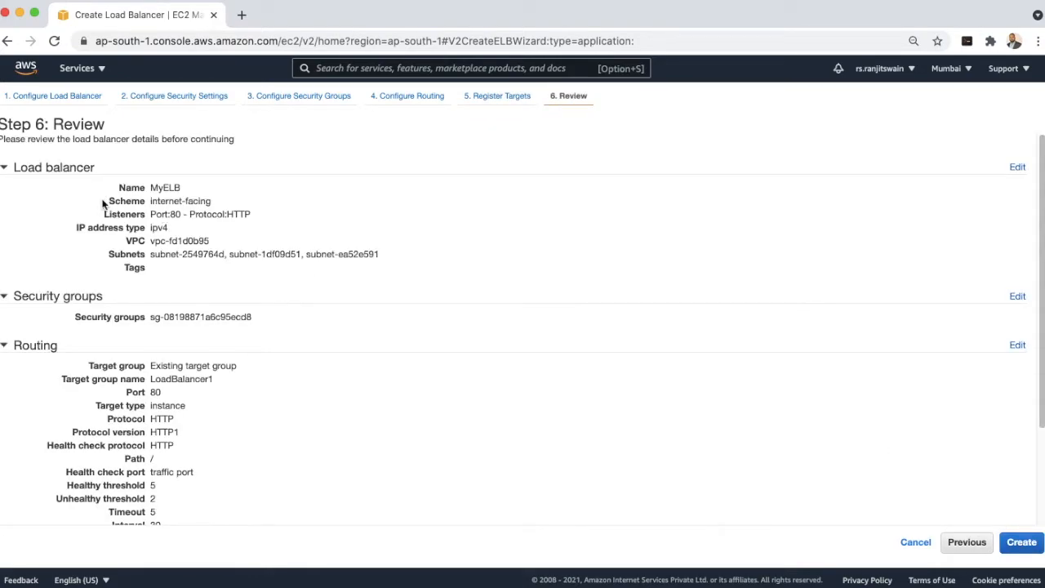
pyautogui.moveTo(152, 188); pyautogui.dragTo(251, 183)
pyautogui.scroll(-4, 266, 322)
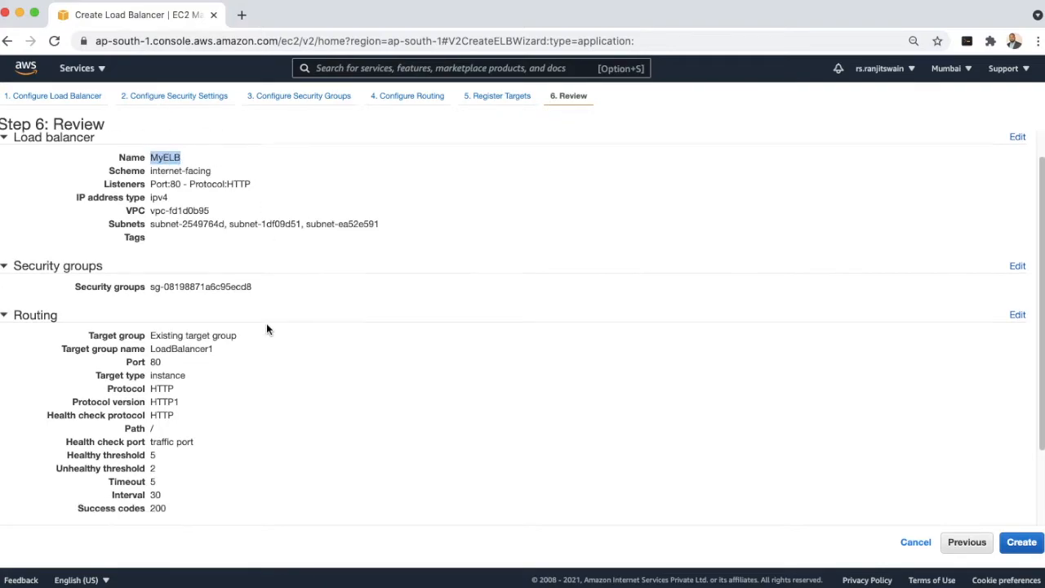
pyautogui.click(1020, 546)
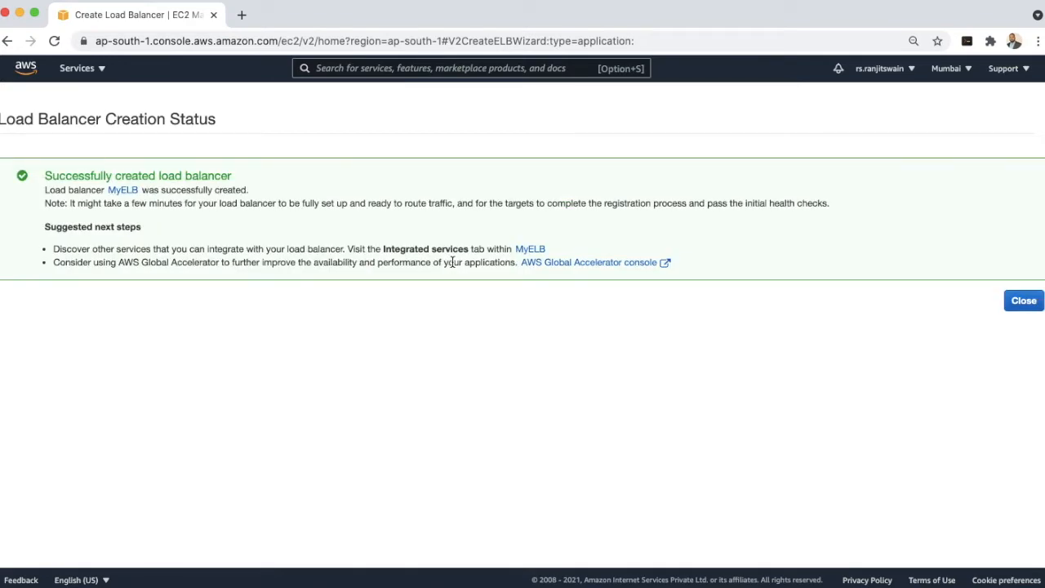
pyautogui.click(1022, 305)
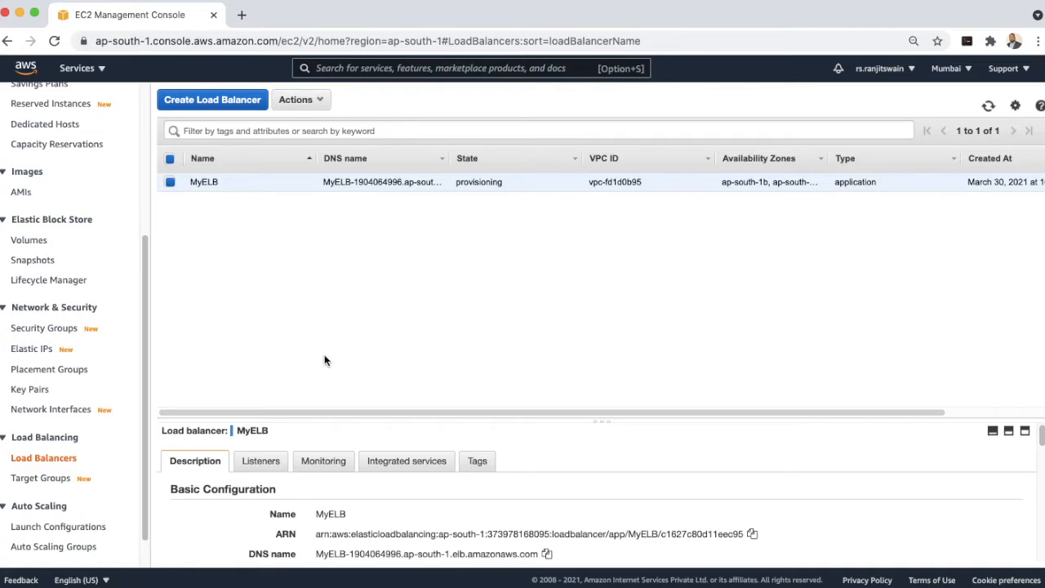
# Step: Check in the target group list which load balancer and VPC LoadBalancer1 is associated with
pyautogui.click(26, 480)
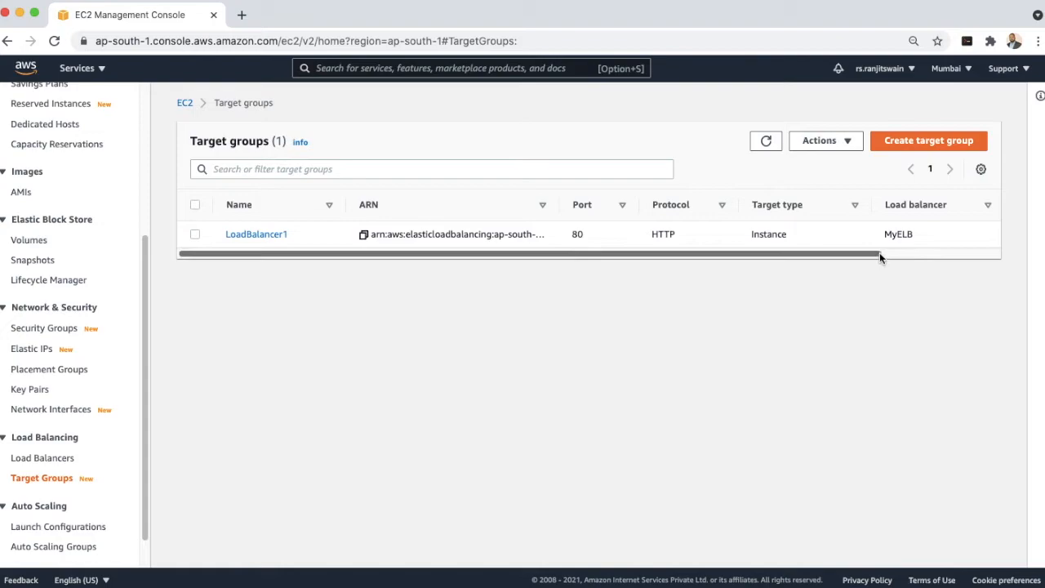
pyautogui.moveTo(876, 256); pyautogui.dragTo(940, 249)
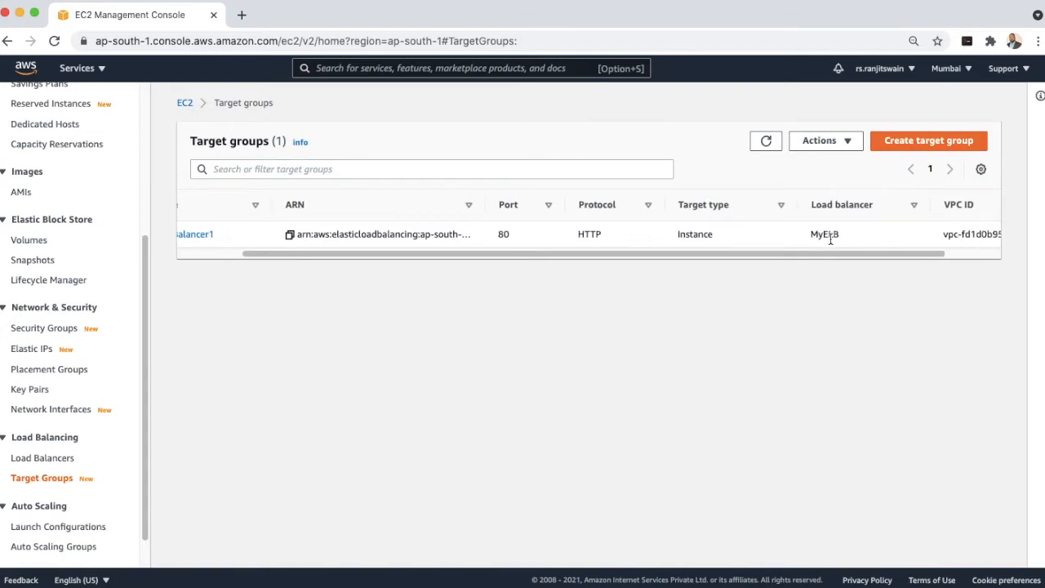
pyautogui.moveTo(911, 252); pyautogui.dragTo(833, 267)
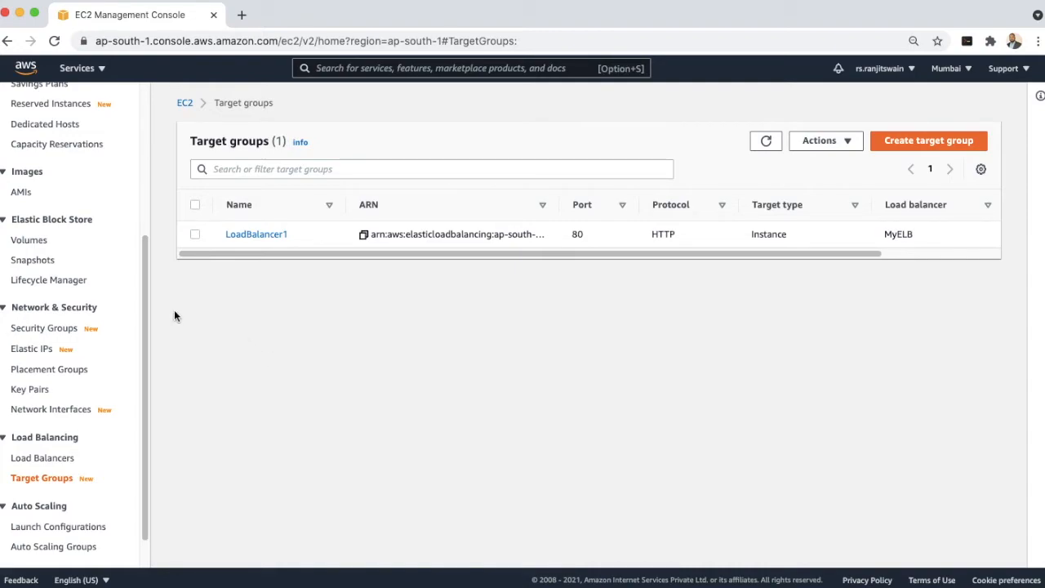
# Step: Open the details of the running WebServer01 instance and copy its public IPv4 address
pyautogui.moveTo(149, 307); pyautogui.dragTo(144, 127)
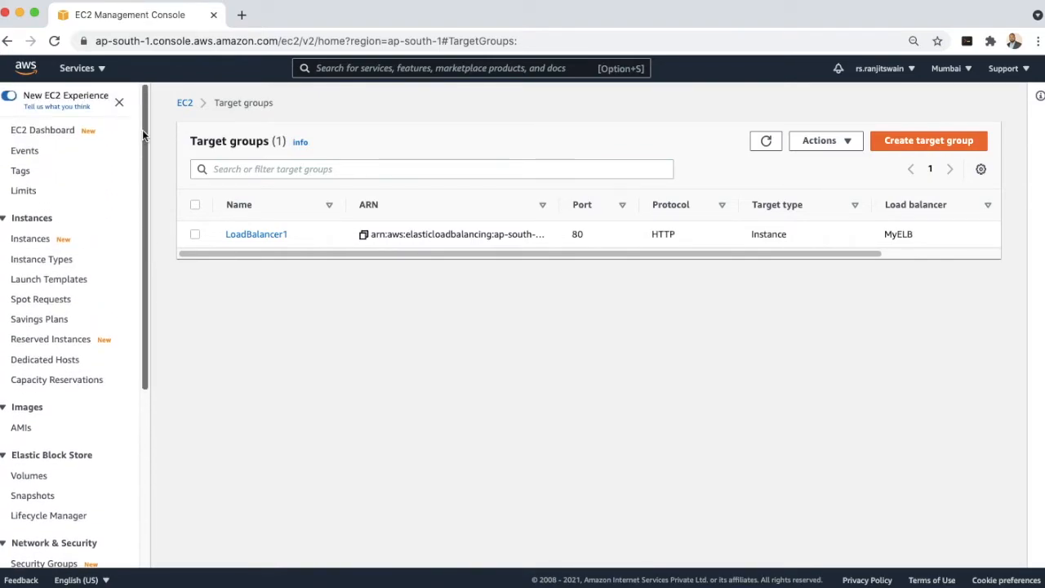
pyautogui.click(61, 133)
pyautogui.click(238, 187)
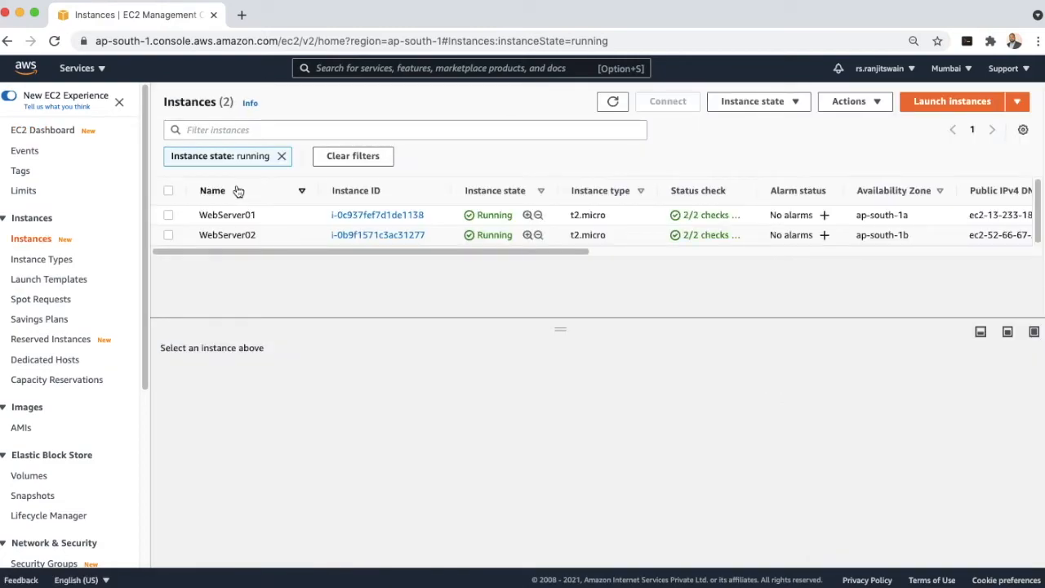
pyautogui.click(367, 217)
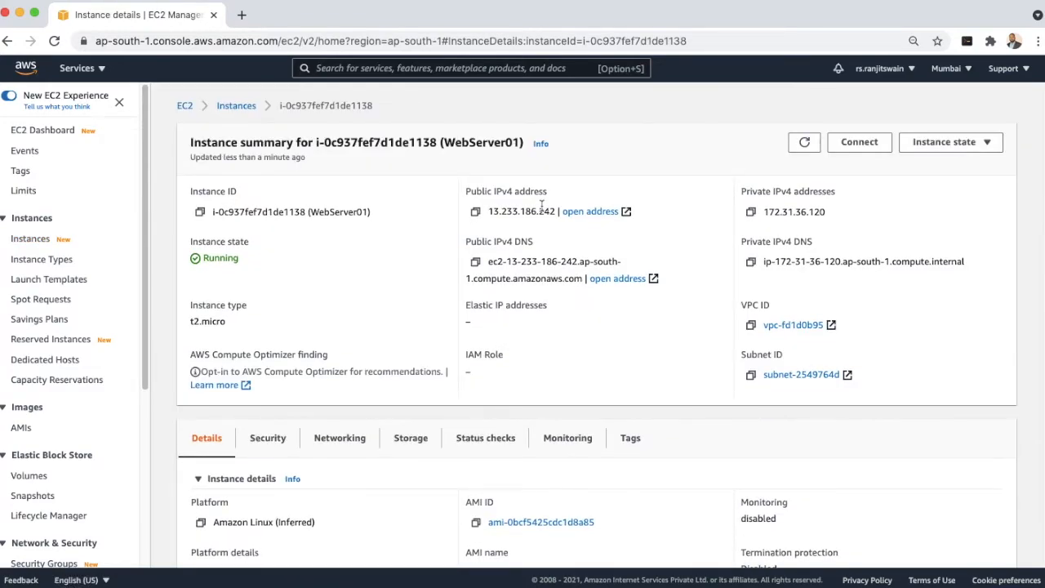
pyautogui.moveTo(559, 211); pyautogui.dragTo(490, 215)
pyautogui.press('super+c')
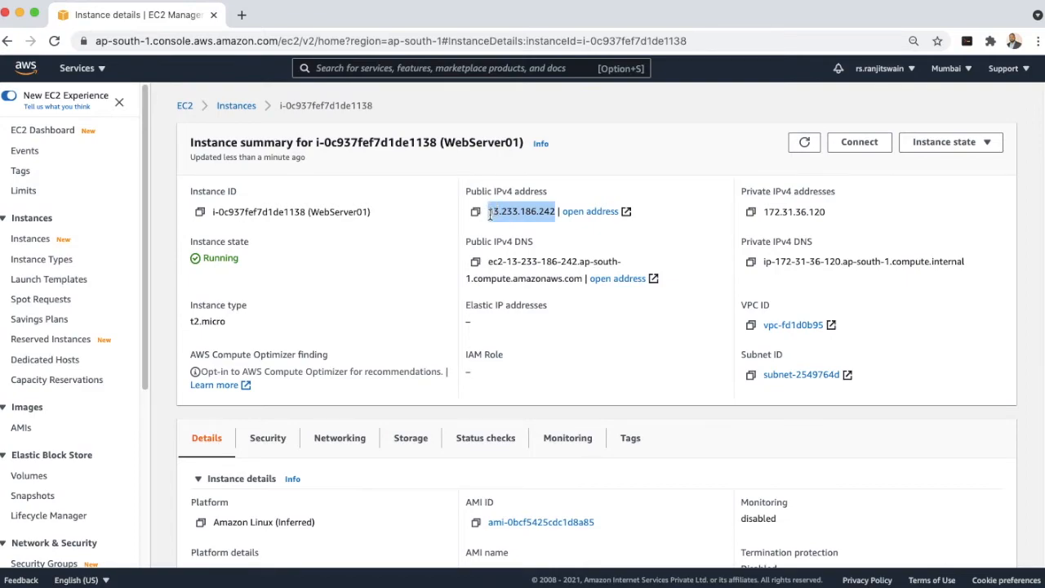
pyautogui.click(768, 580)
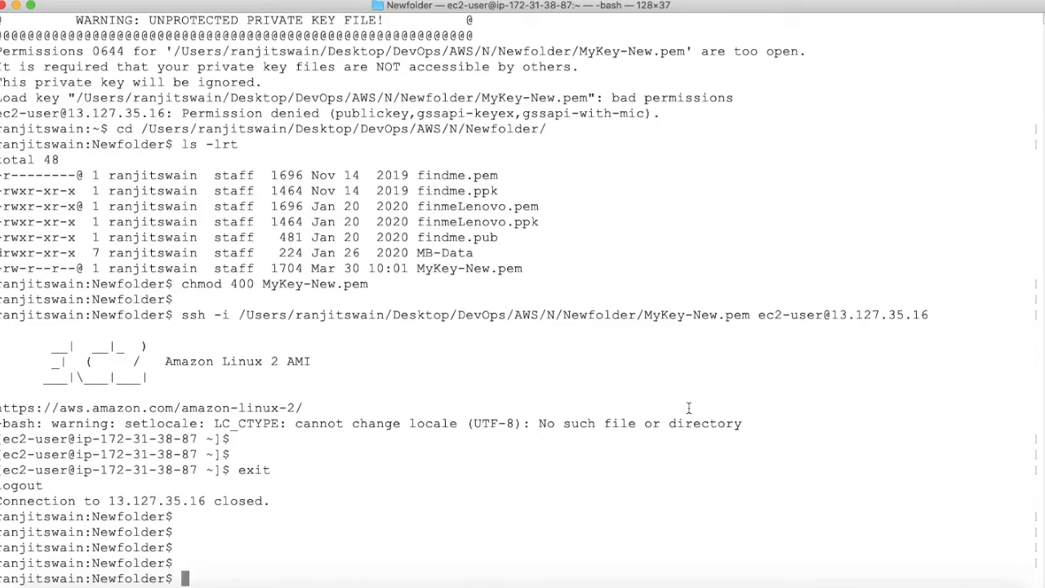
pyautogui.press('Return')
pyautogui.press('Return')
pyautogui.press('Up')
pyautogui.press('BackSpace')
pyautogui.press('BackSpace')
pyautogui.press('BackSpace')
pyautogui.press('BackSpace')
pyautogui.press('BackSpace')
pyautogui.press('BackSpace')
pyautogui.press('BackSpace')
pyautogui.press('BackSpace')
pyautogui.press('BackSpace')
pyautogui.press('BackSpace')
pyautogui.press('BackSpace')
pyautogui.press('BackSpace')
pyautogui.press('super+v')
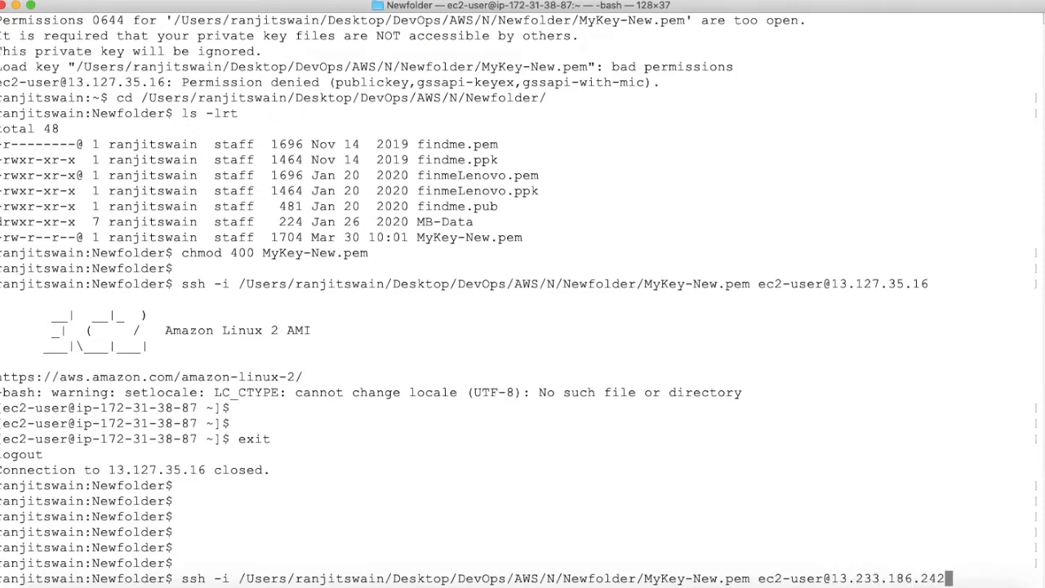
pyautogui.press('Return')
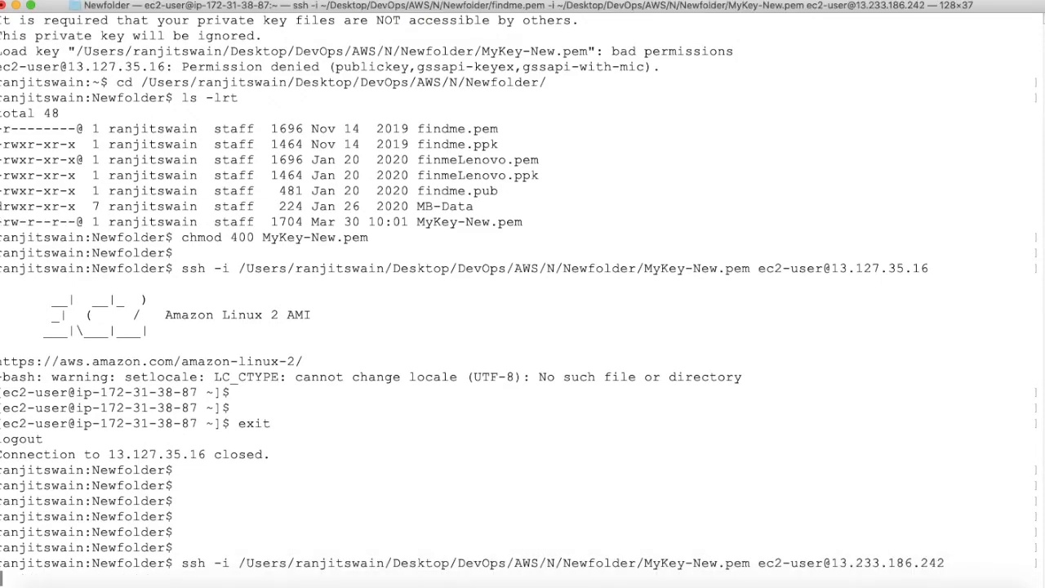
pyautogui.write('yes')
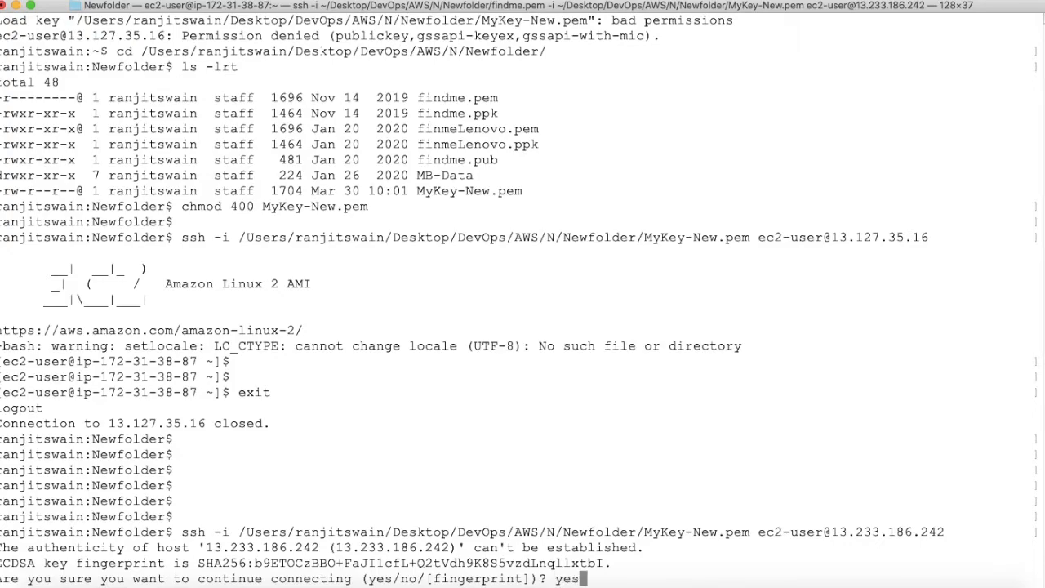
pyautogui.press('Return')
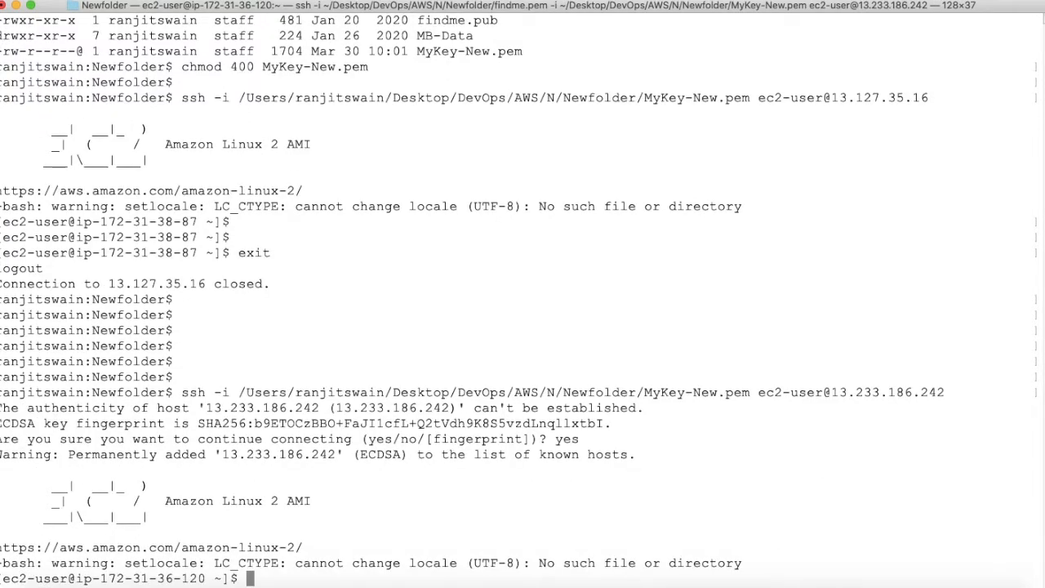
pyautogui.press('Return')
pyautogui.press('Return')
pyautogui.press('Return')
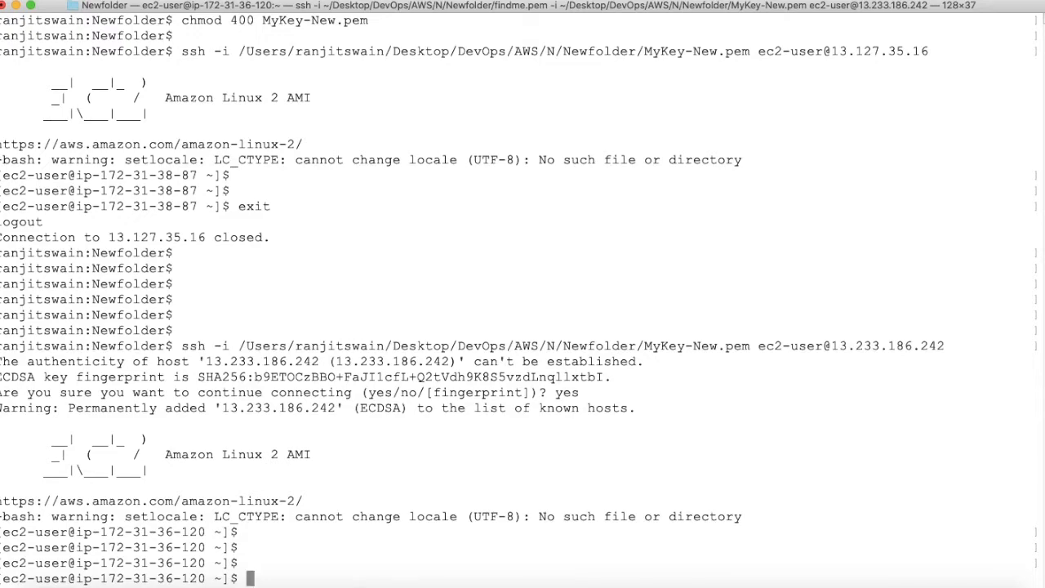
# Step: Clear the terminal screen of the WebServer01 session
pyautogui.write('clear')
pyautogui.press('Return')
pyautogui.press('Return')
pyautogui.press('Return')
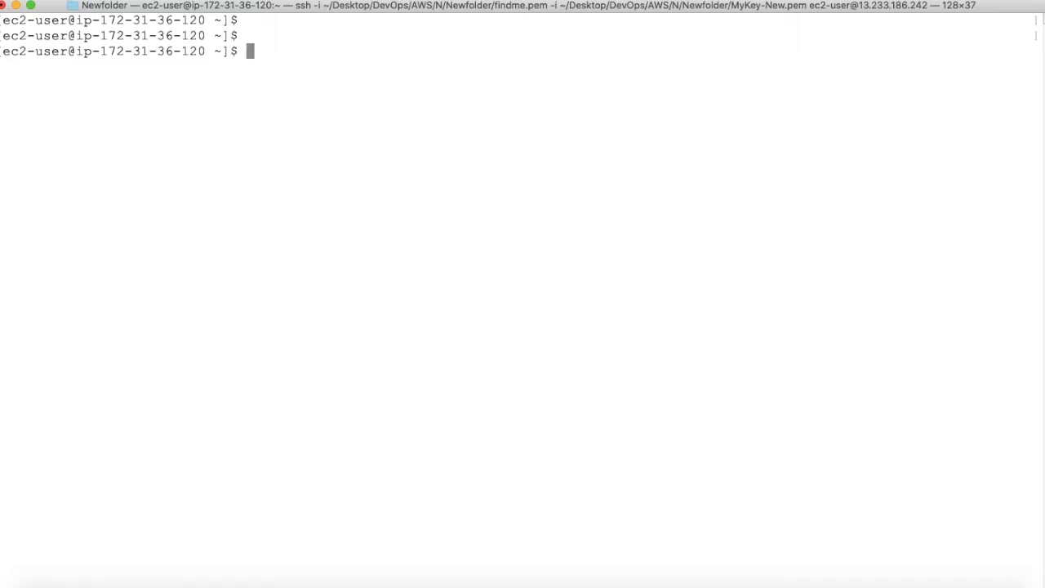
pyautogui.hotkey('ctrl', 'l')
# Step: Update all packages on WebServer01 with sudo yum update -y
pyautogui.write('yum')
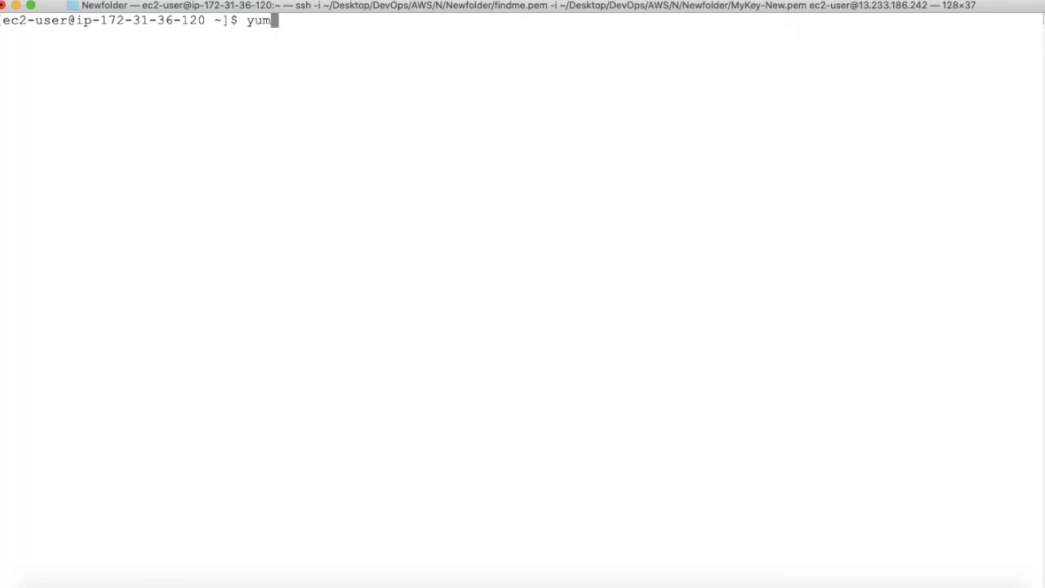
pyautogui.press('BackSpace')
pyautogui.press('BackSpace')
pyautogui.press('BackSpace')
pyautogui.write('sudo yu')
pyautogui.write('update -y')
pyautogui.press('Return')
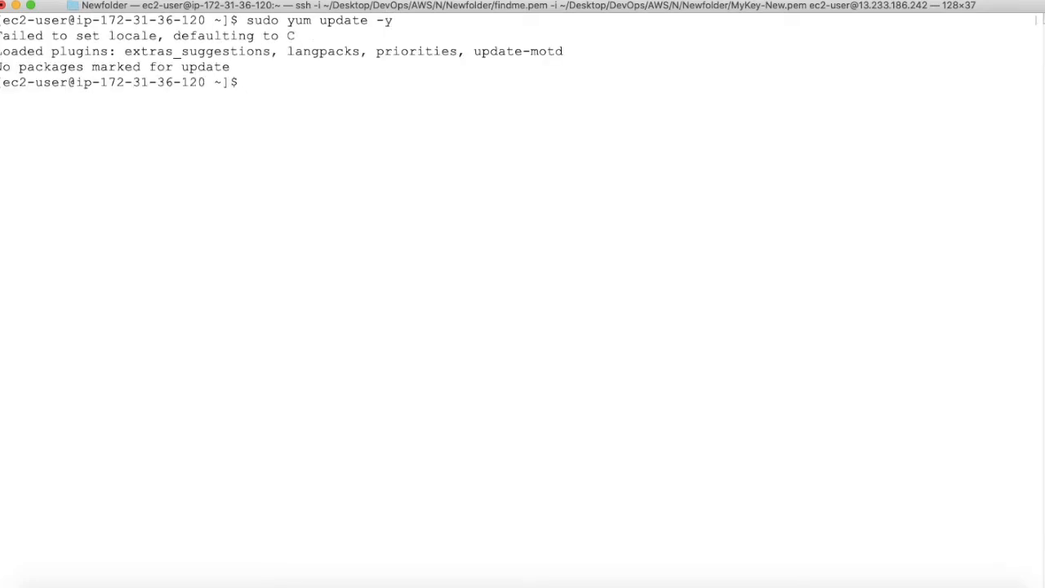
pyautogui.press('Return')
pyautogui.press('Return')
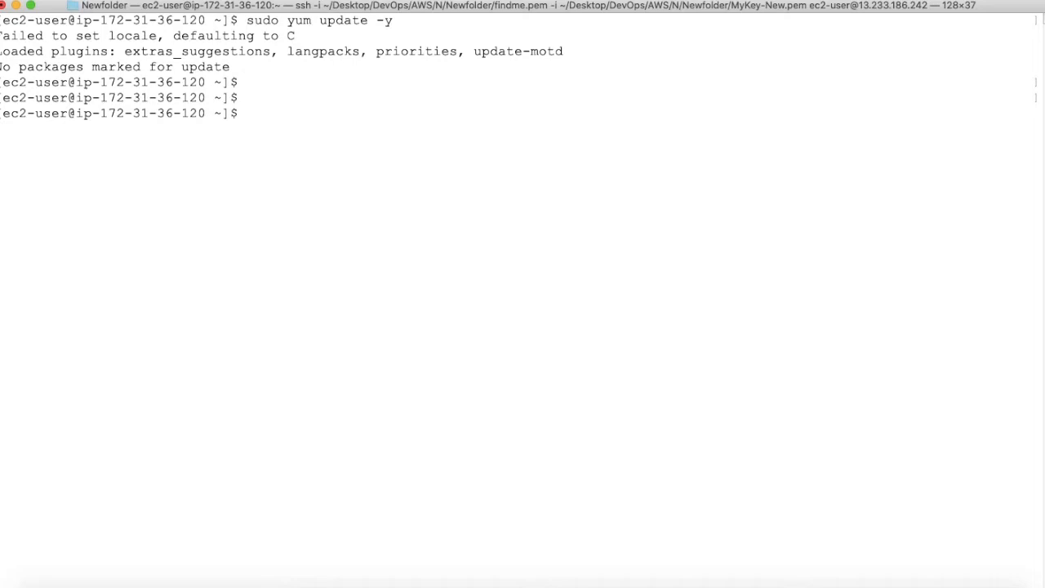
# Step: Install the Apache web server on WebServer01 with sudo yum install httpd -y
pyautogui.write('sudo yum ins')
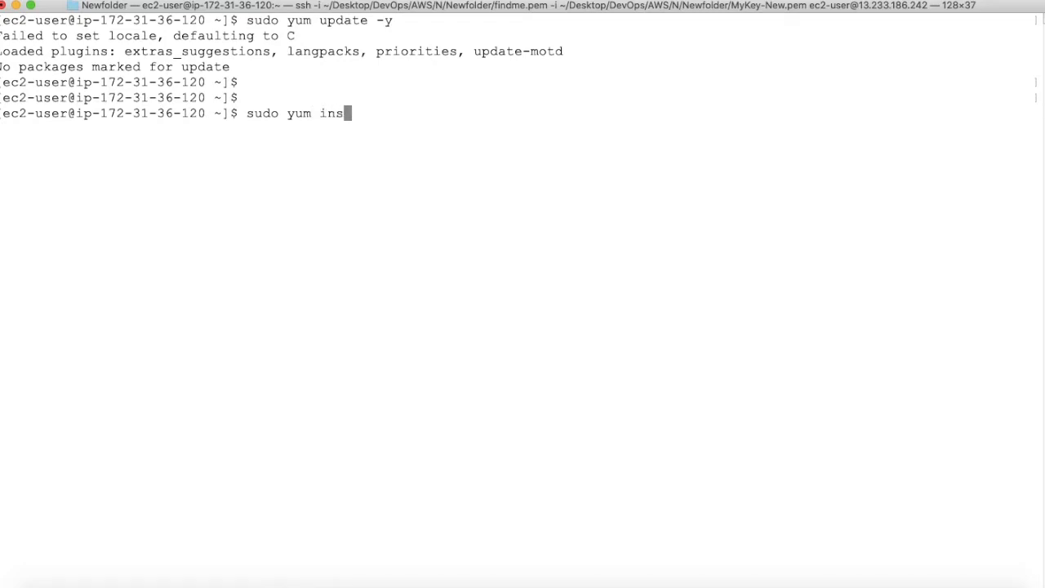
pyautogui.write('tall httpd -y')
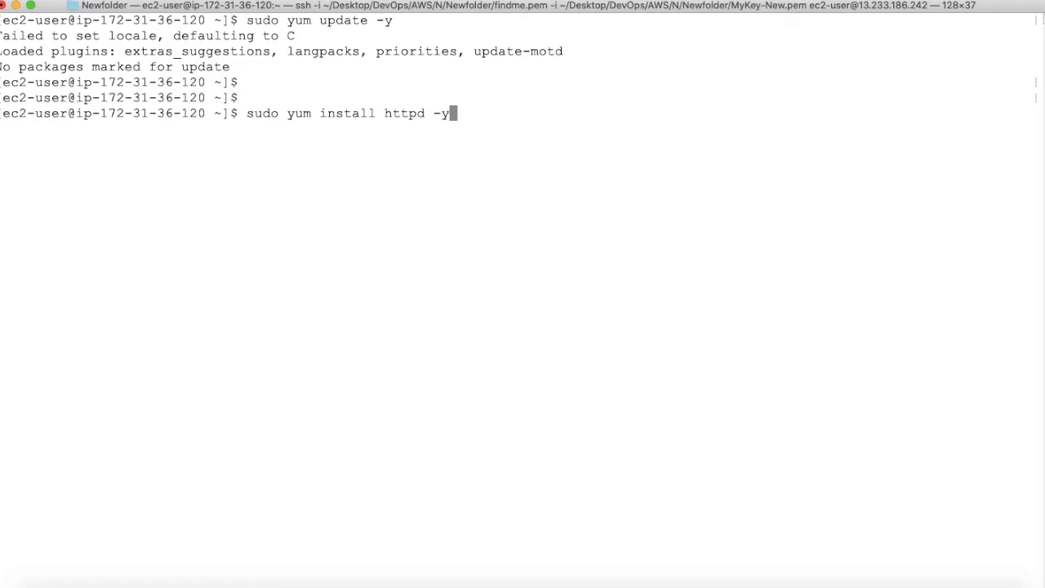
pyautogui.press('Return')
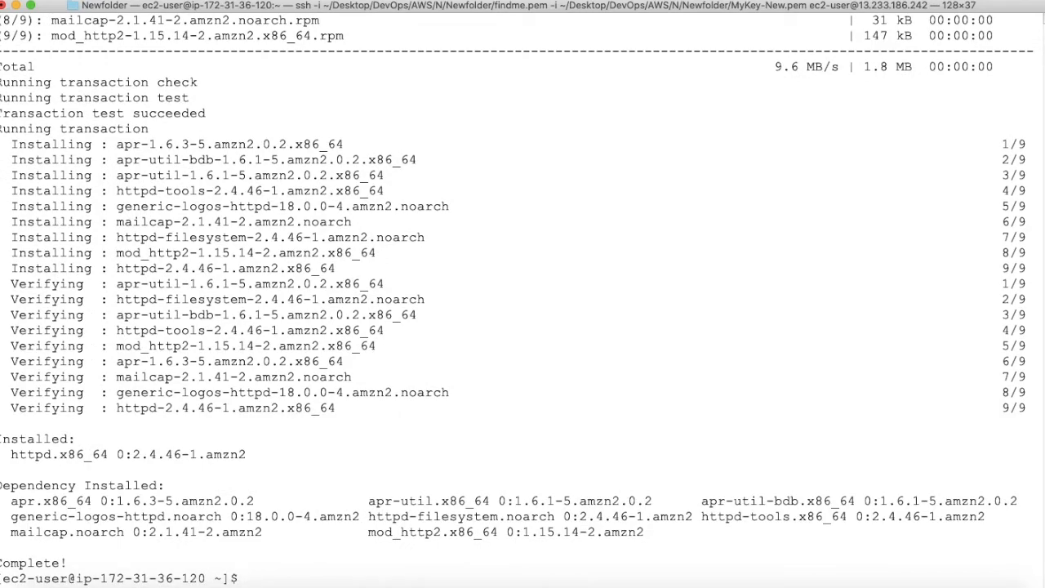
pyautogui.press('Return')
pyautogui.press('Return')
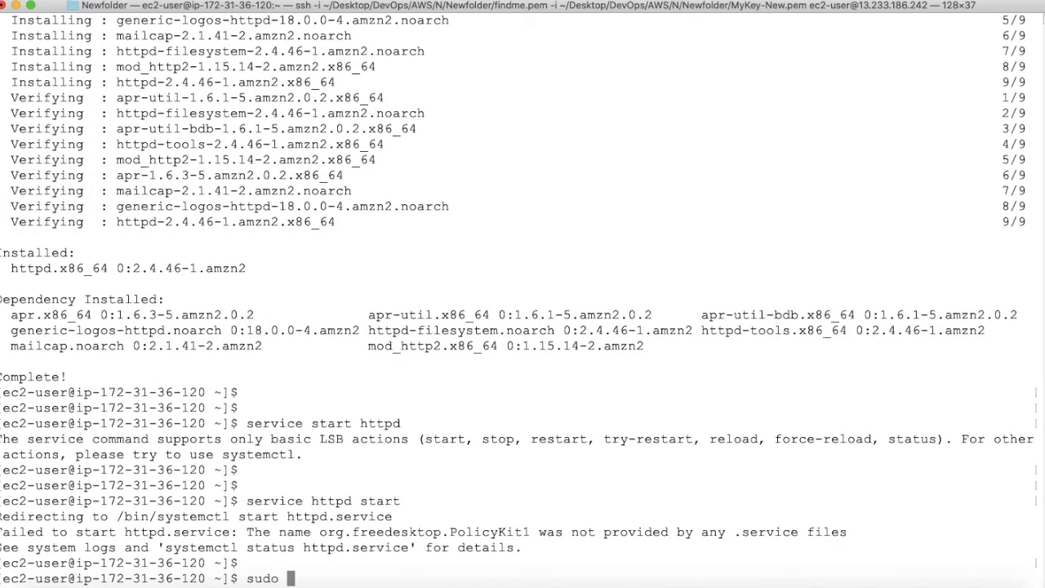
# Step: Start the Apache service on WebServer01 with sudo service httpd start
pyautogui.write('service httpd')
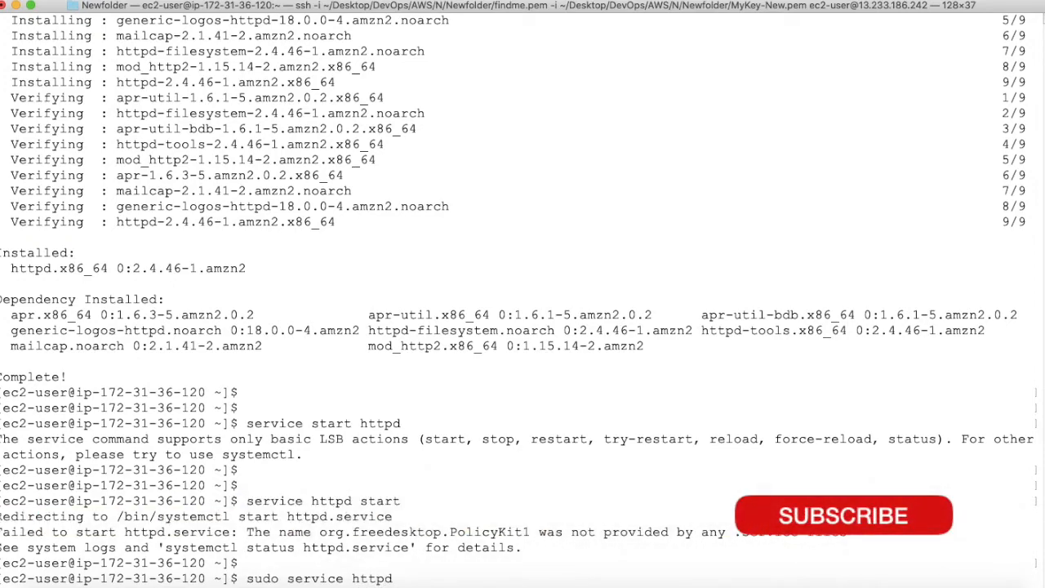
pyautogui.write(' start')
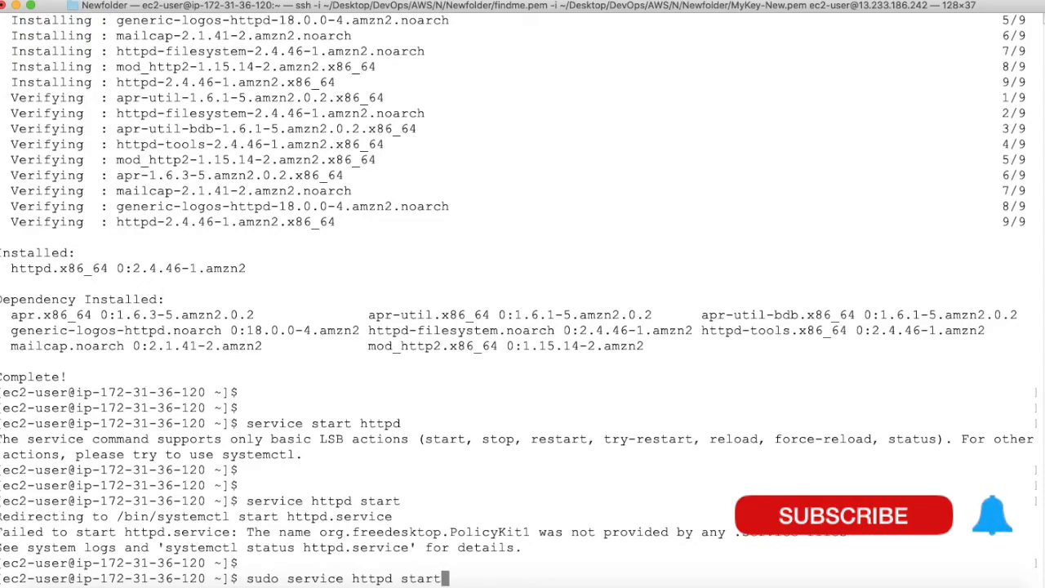
pyautogui.press('Return')
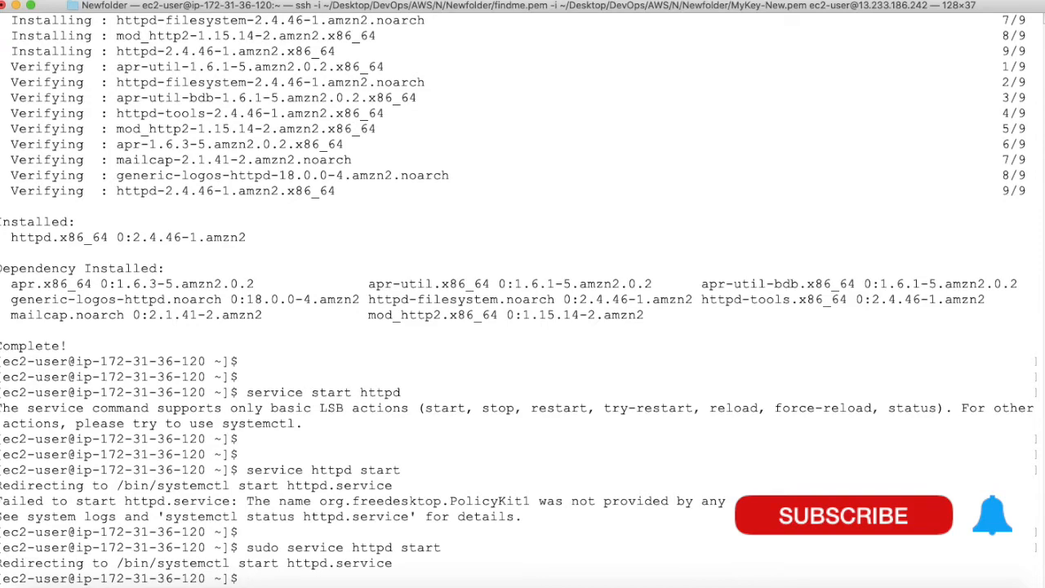
pyautogui.press('Return')
pyautogui.press('Return')
pyautogui.press('Return')
pyautogui.press('Return')
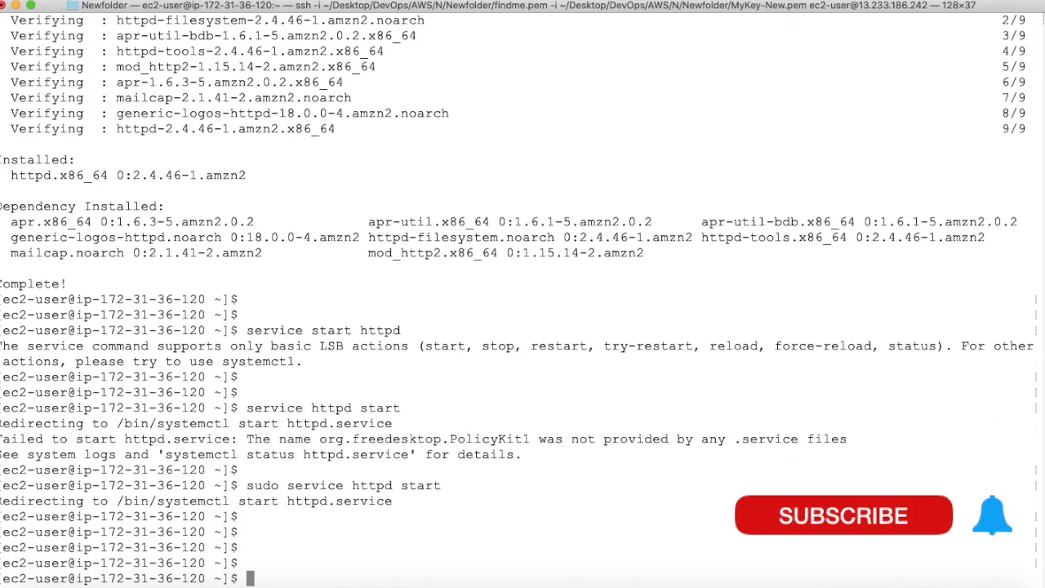
# Step: Change the working directory to the web root /var/www/html
pyautogui.write('cd /var/w')
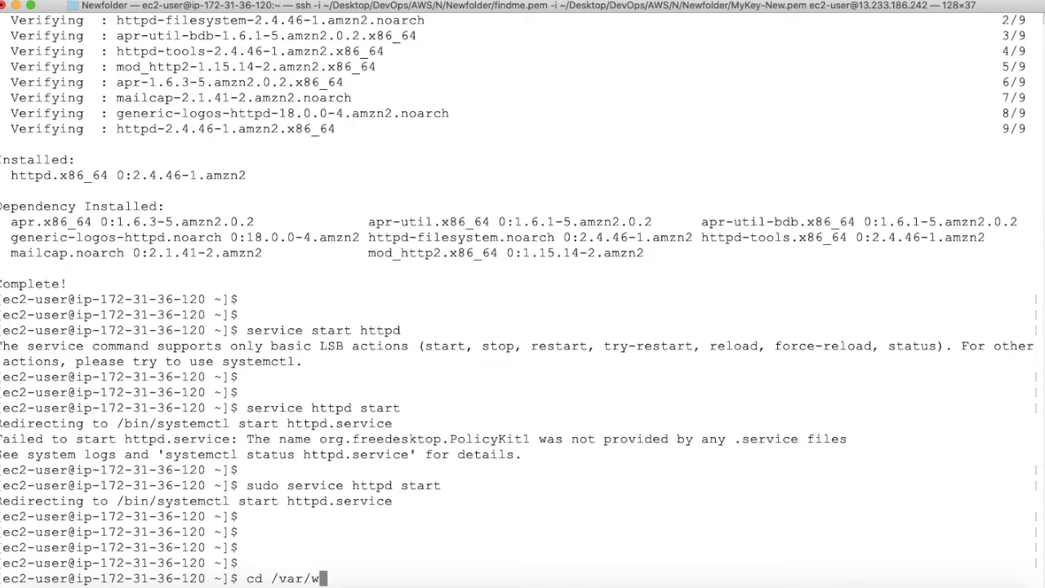
pyautogui.write('ww/html')
pyautogui.press('Return')
pyautogui.press('Return')
pyautogui.press('Return')
# Step: List the contents of the web root directory with ls -lrt
pyautogui.write('ls-lrt')
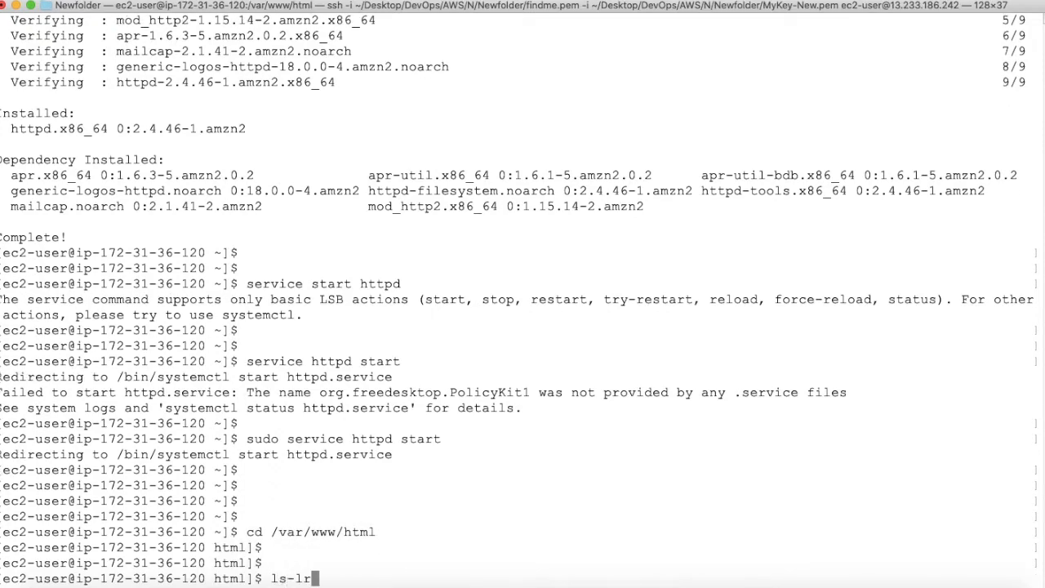
pyautogui.press('Return')
pyautogui.write('ls -lrt')
pyautogui.press('Return')
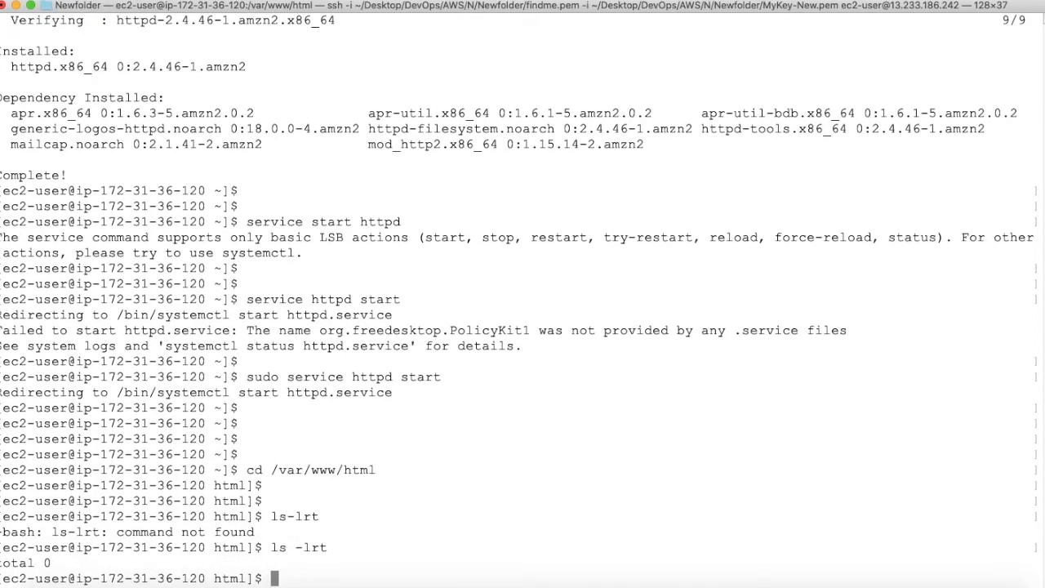
pyautogui.press('Return')
pyautogui.press('Return')
pyautogui.press('Return')
pyautogui.press('Return')
pyautogui.press('Return')
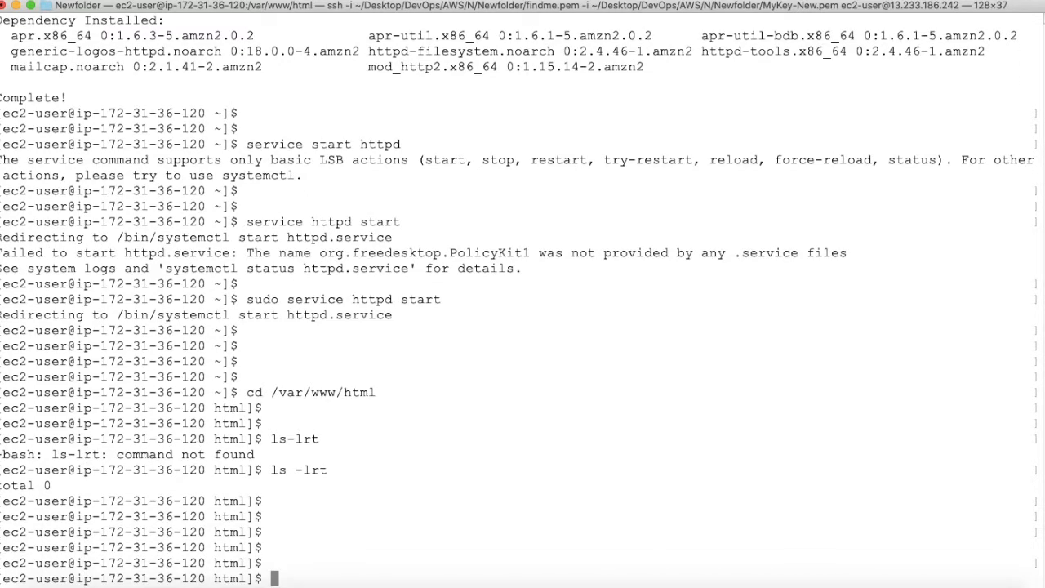
# Step: Start a new index.html in vi and enter the opening and closing html tags with an indented line between them
pyautogui.write('vi index.html')
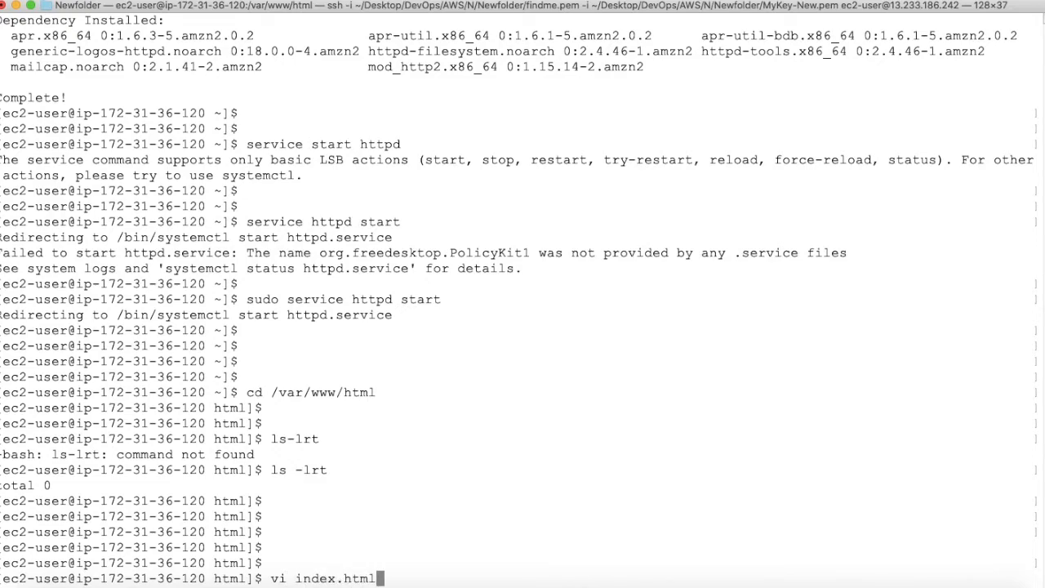
pyautogui.press('Return')
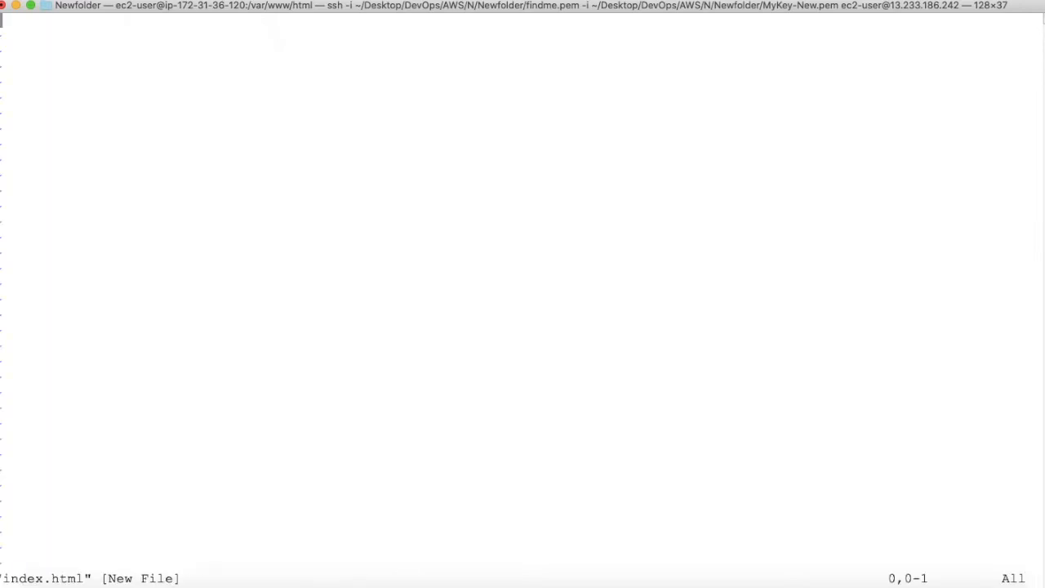
pyautogui.write('i')
pyautogui.write('<')
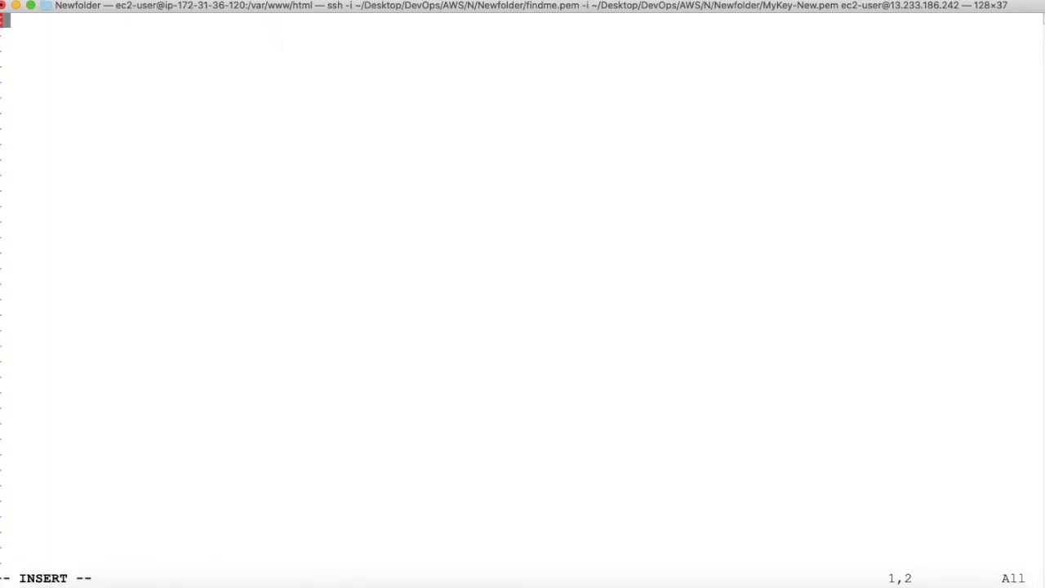
pyautogui.write('html>')
pyautogui.press('Return')
pyautogui.press('Tab')
pyautogui.write('</html>')
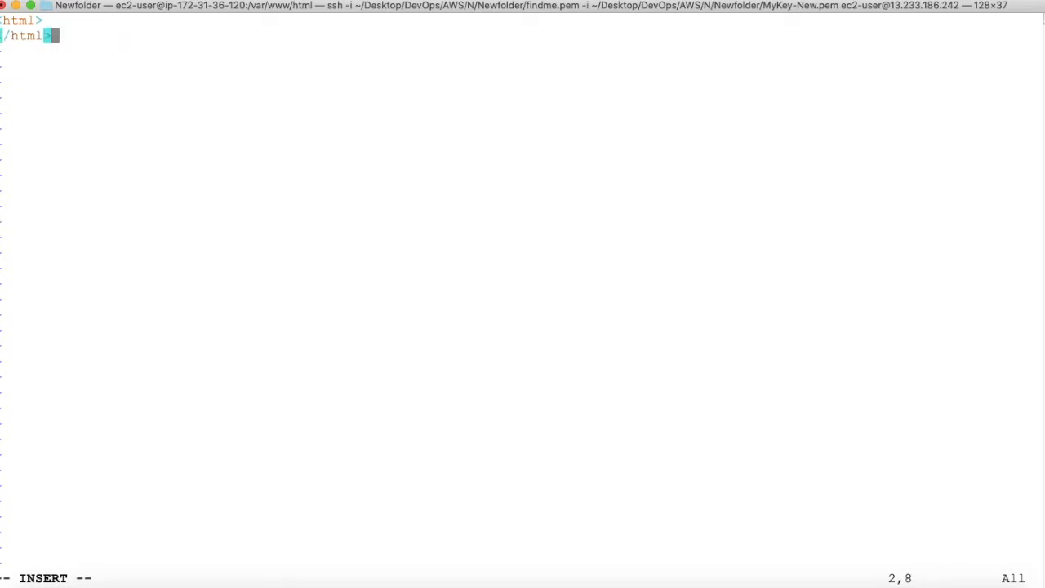
pyautogui.press('Up')
pyautogui.press('Return')
pyautogui.press('Tab')
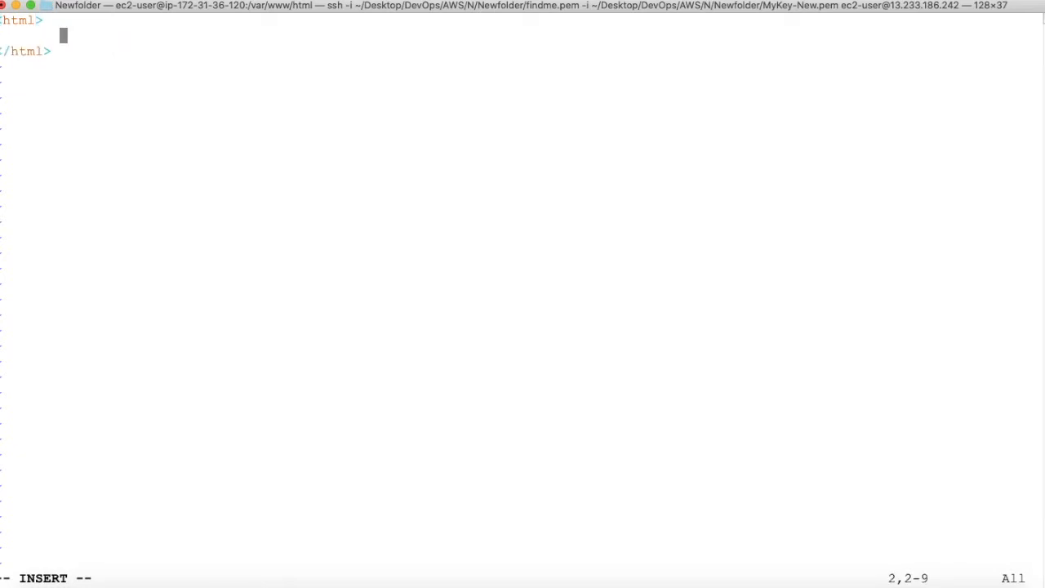
# Step: Add the h1 heading "My Webserver 01" between the html tags and finish inserting text
pyautogui.write('<h1>')
pyautogui.press('Return')
pyautogui.press('Tab')
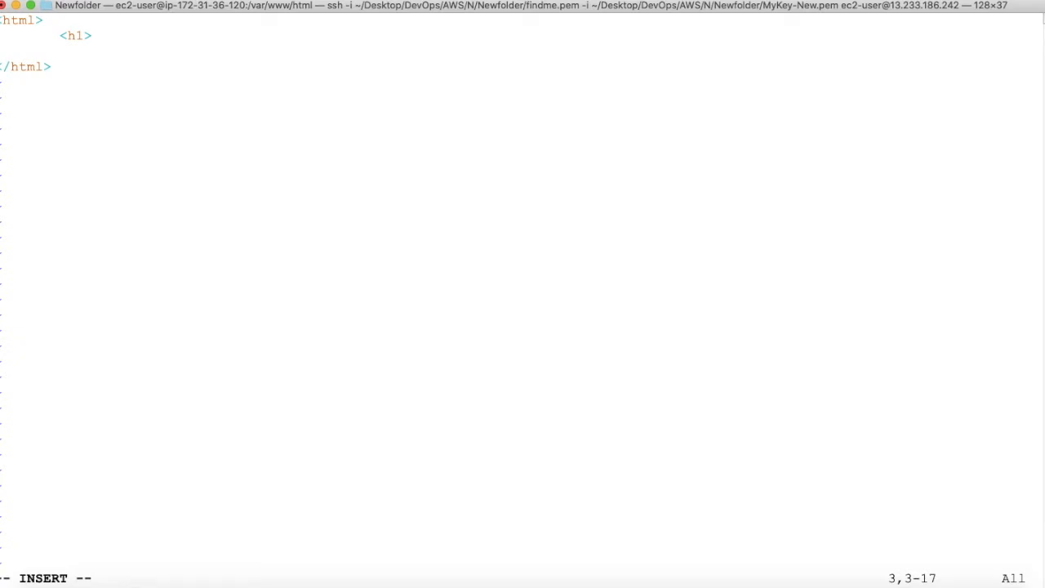
pyautogui.press('BackSpace')
pyautogui.press('BackSpace')
pyautogui.press('BackSpace')
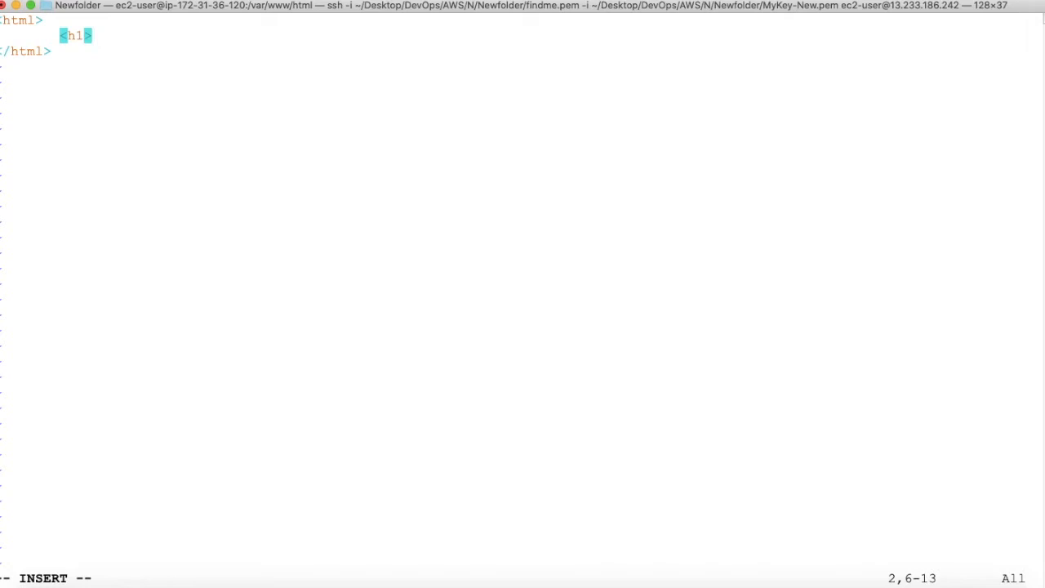
pyautogui.write('My Webserver 01')
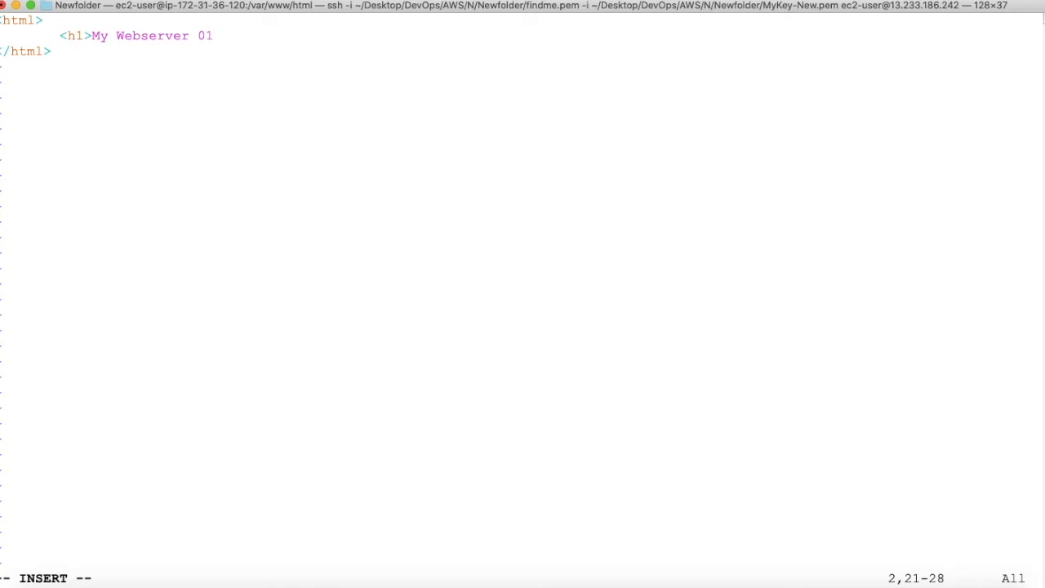
pyautogui.write('</h1>')
pyautogui.press('Escape')
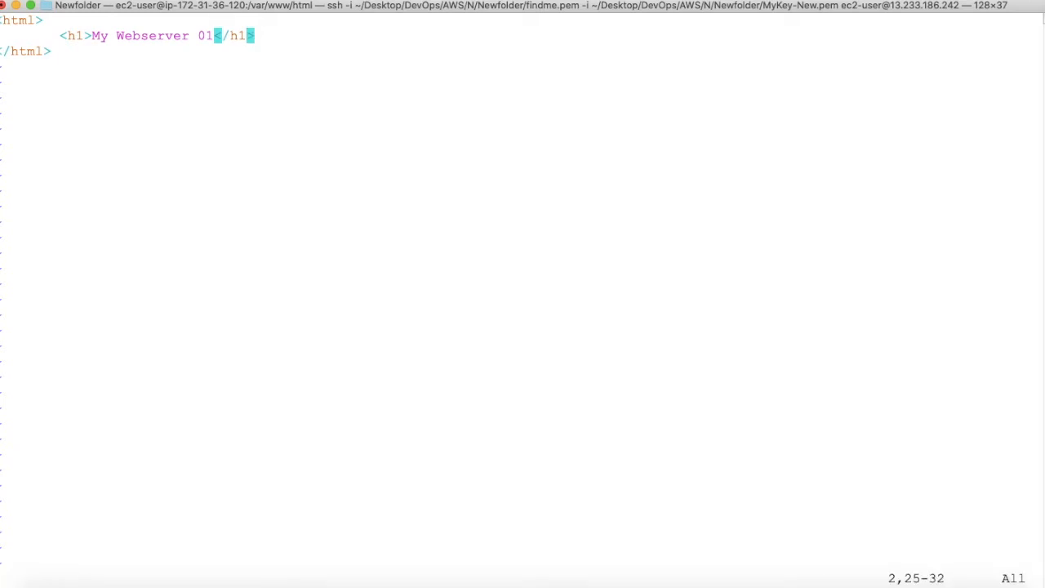
# Step: Try to save index.html and exit vi with :wq
pyautogui.write(':wq')
pyautogui.press('Return')
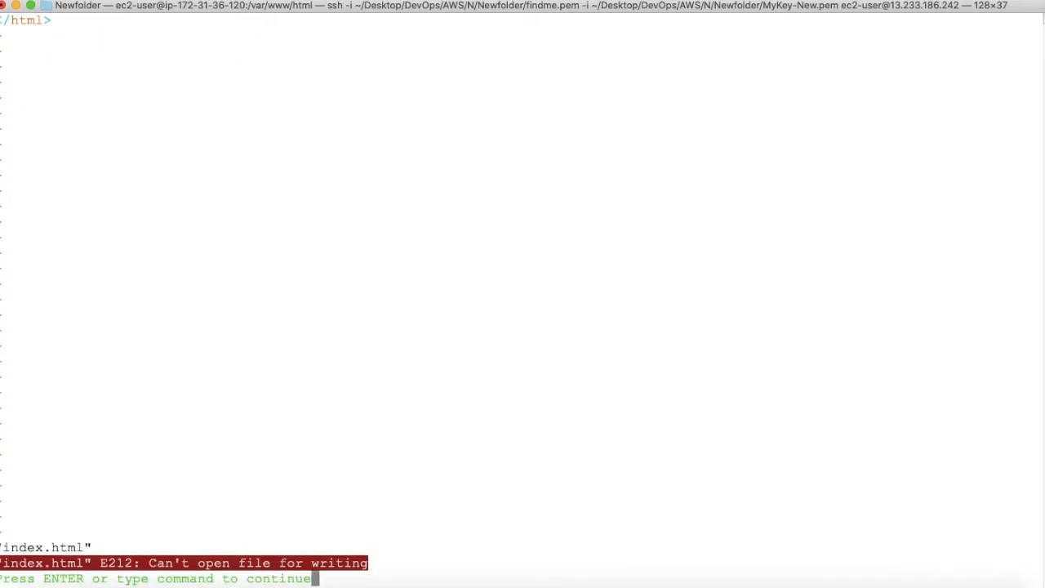
pyautogui.press('Escape')
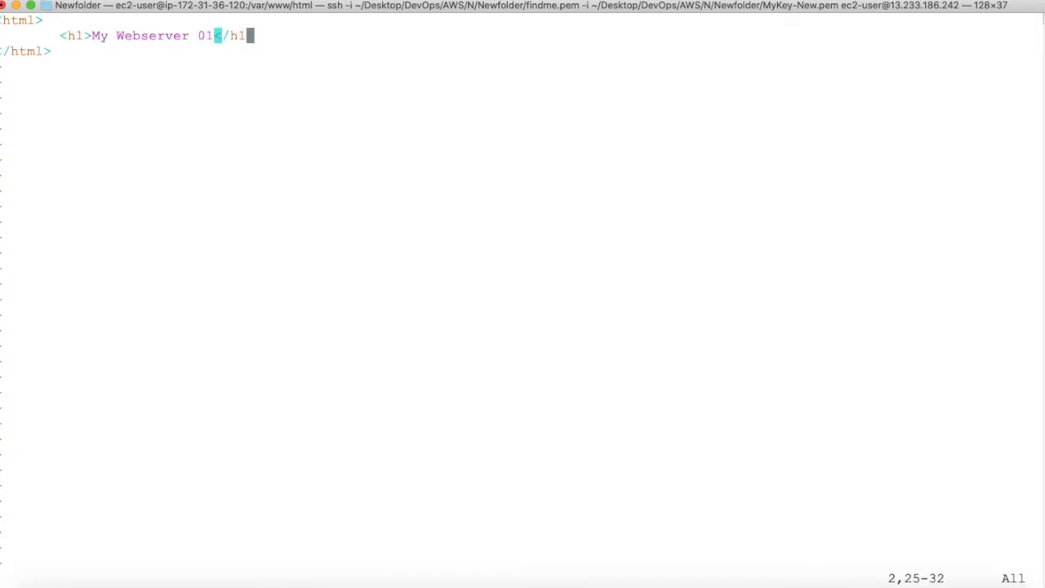
# Step: Copy the complete HTML markup from the vi editor and exit to the shell
pyautogui.moveTo(56, 52); pyautogui.dragTo(1, 18)
pyautogui.press('super+c')
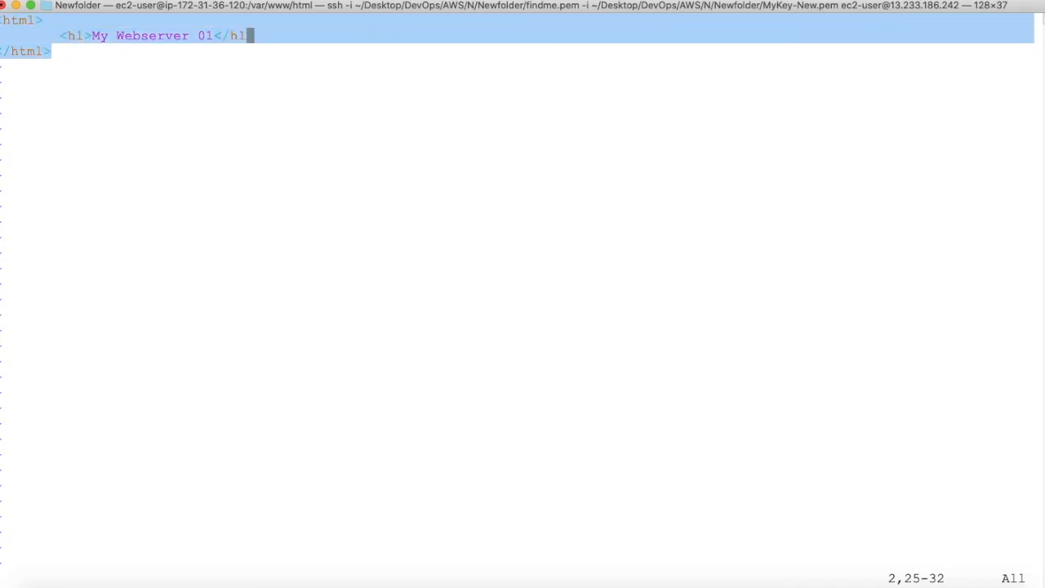
pyautogui.press('Escape')
pyautogui.write(':wq')
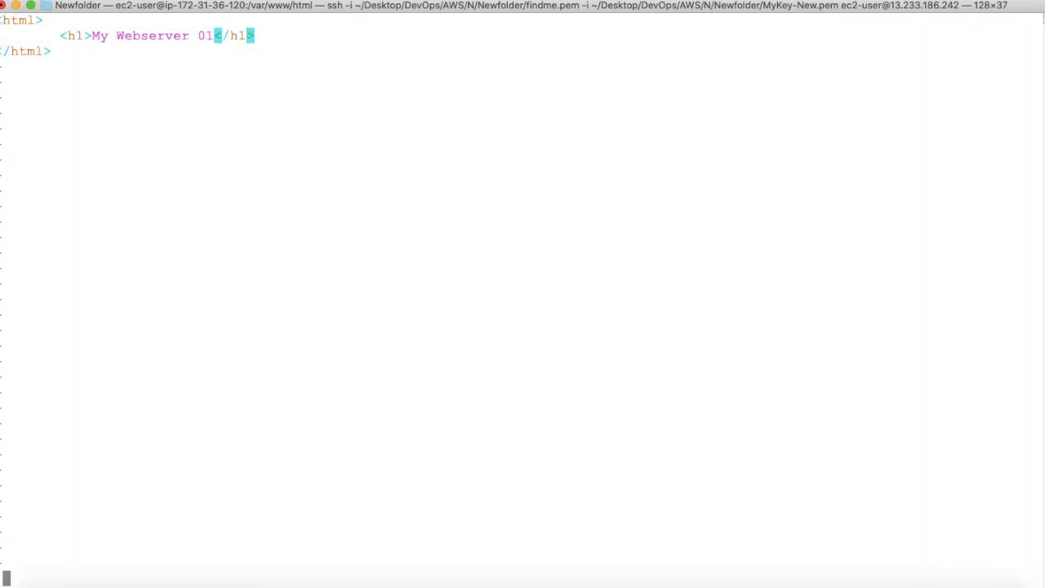
pyautogui.press('Return')
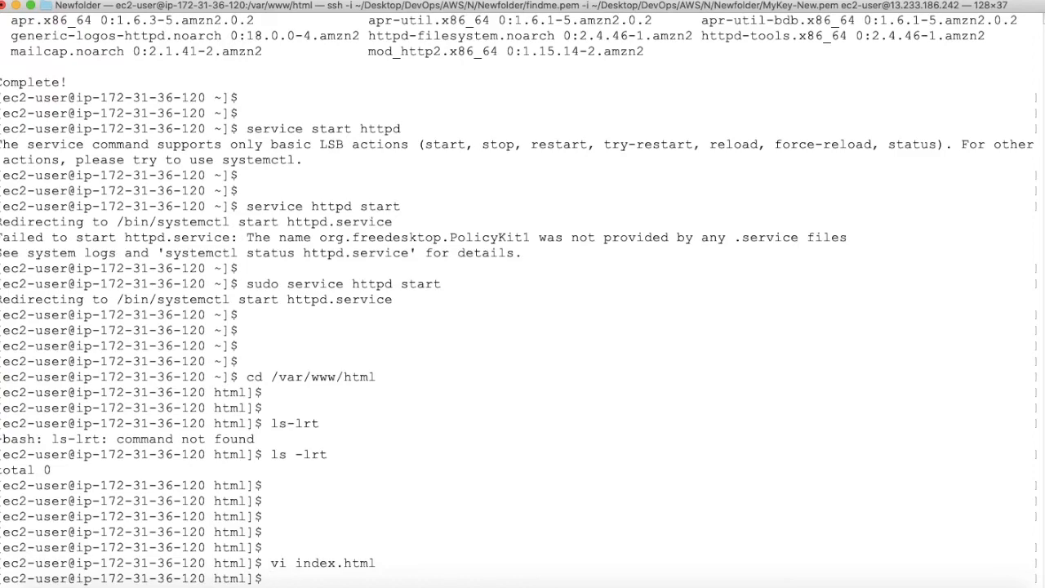
# Step: Create index.html with sudo vi index.html, paste the copied HTML markup into it, and save and exit with :wq
pyautogui.press('Return')
pyautogui.press('Return')
pyautogui.press('Return')
pyautogui.write('sudo vi')
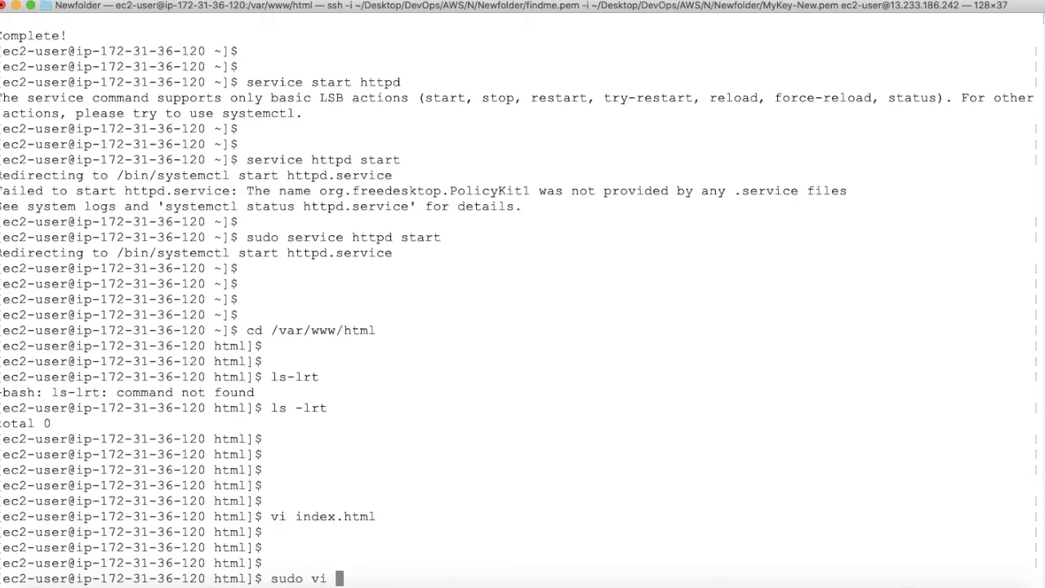
pyautogui.write(' index.html')
pyautogui.press('Return')
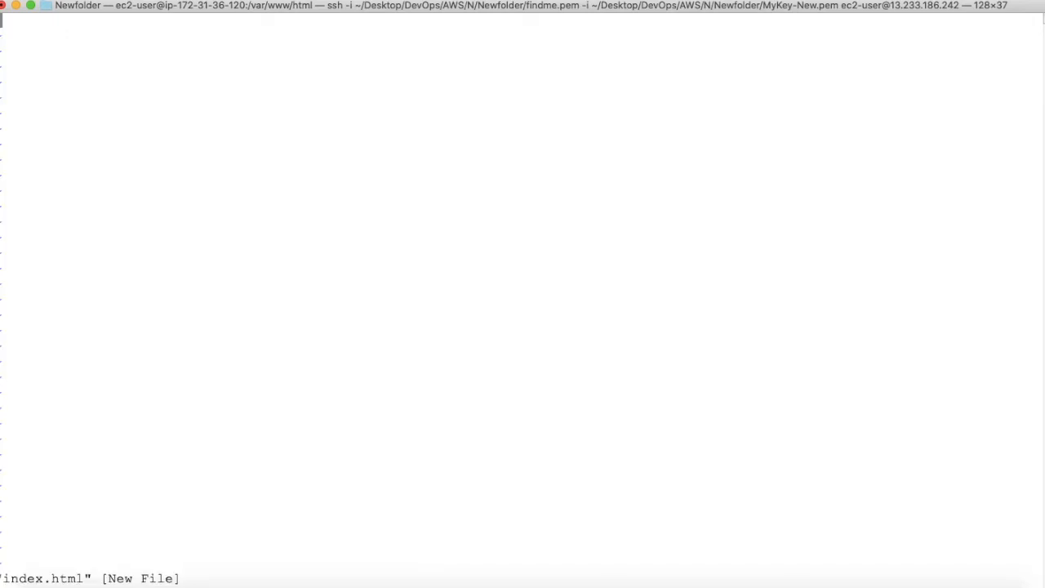
pyautogui.press('i')
pyautogui.rightClick(156, 126)
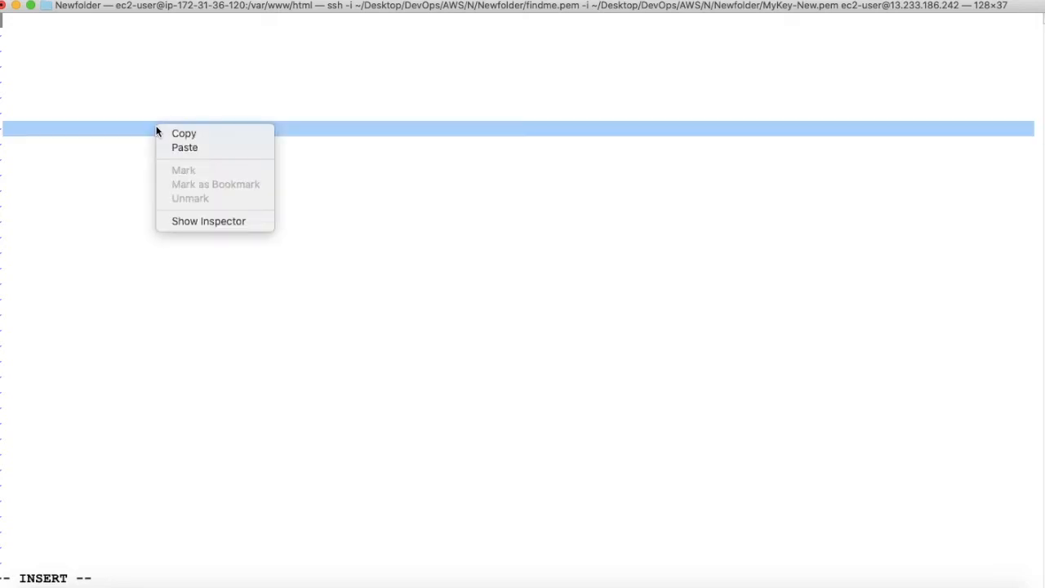
pyautogui.click(168, 150)
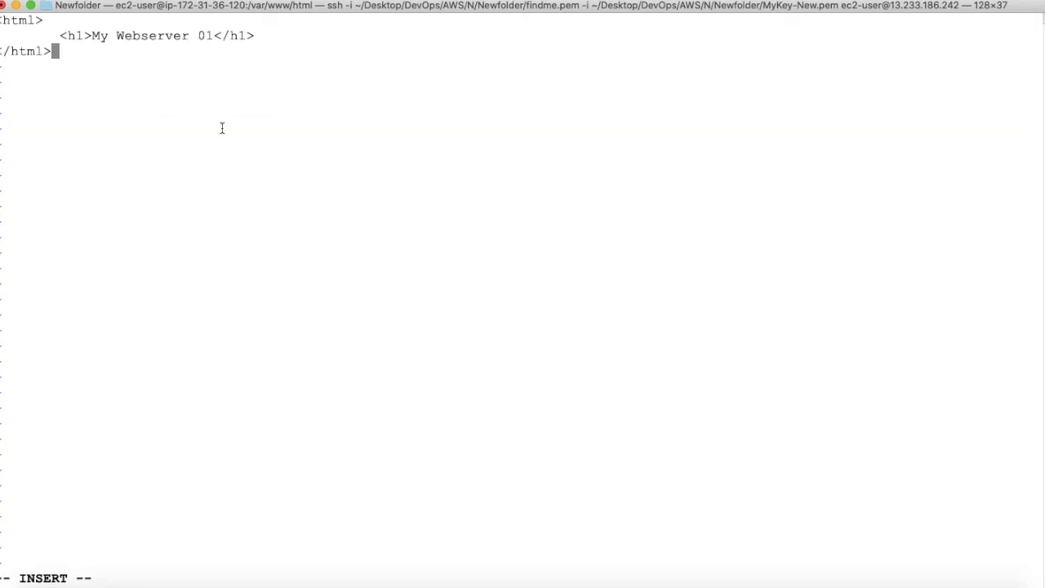
pyautogui.press('Escape')
pyautogui.write(':wq')
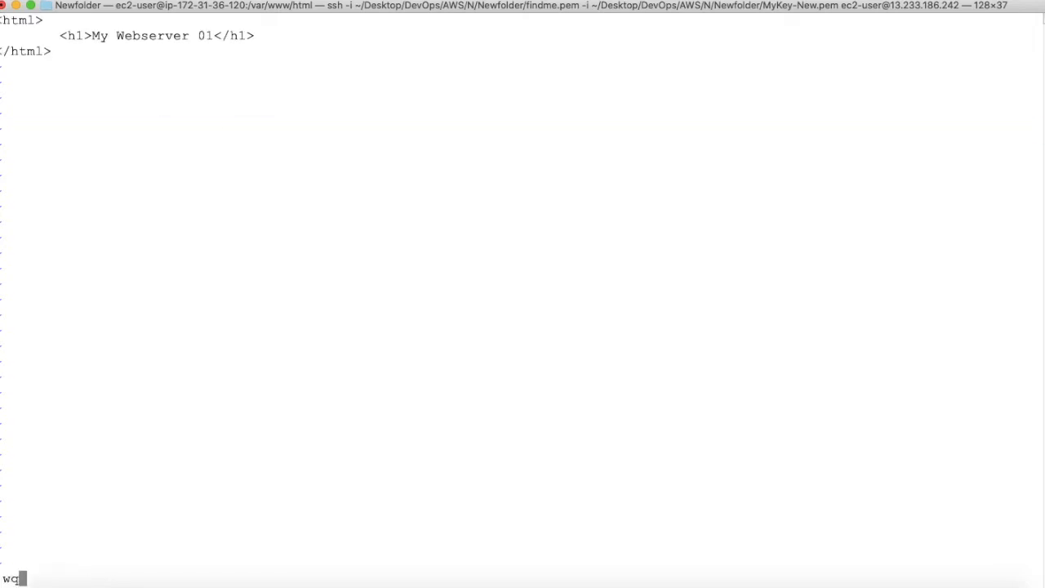
pyautogui.press('Return')
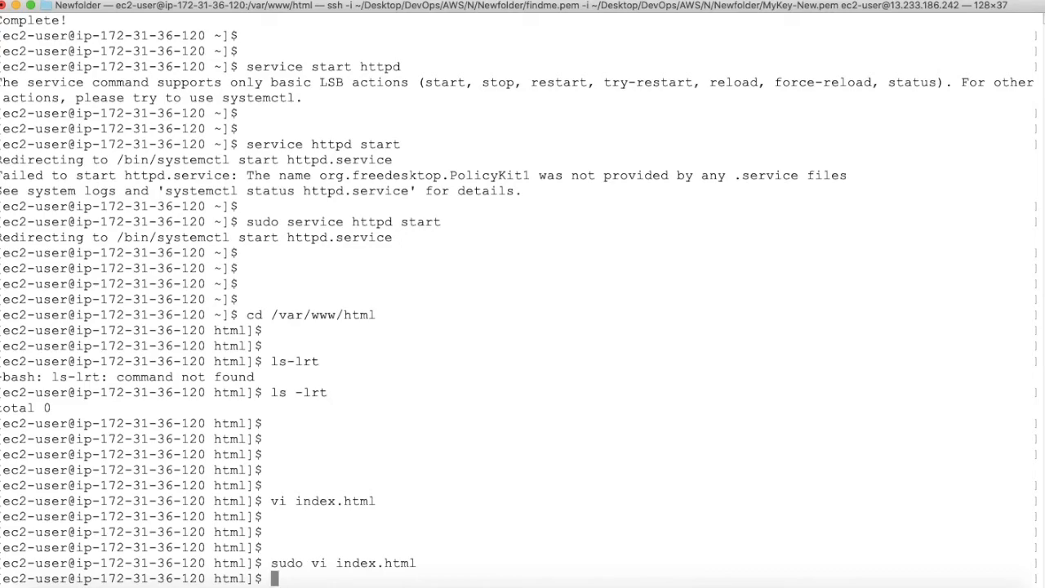
pyautogui.press('Return')
pyautogui.press('Return')
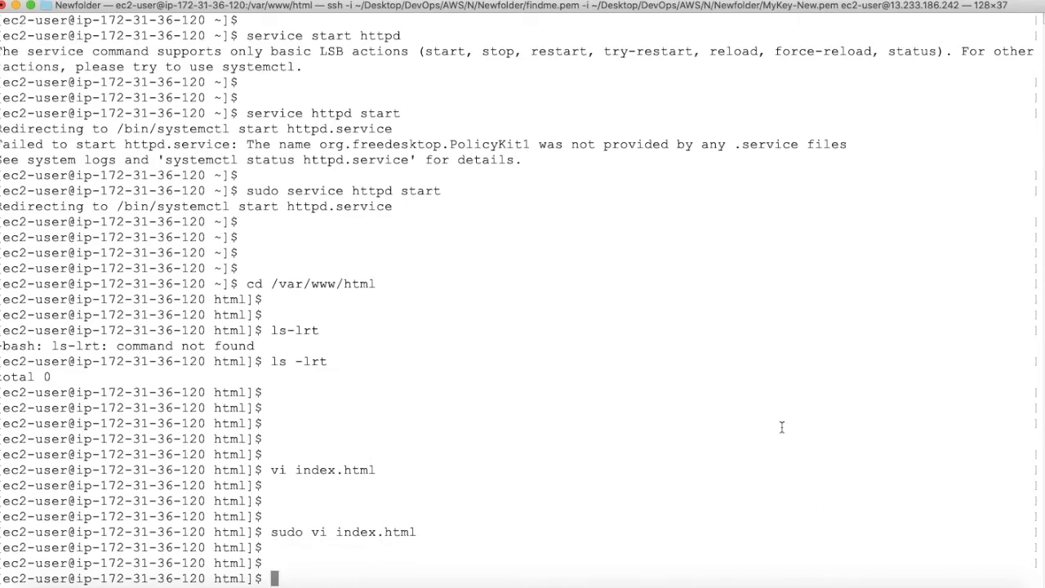
# Step: Switch to Chrome and open WebServer01's public IP address 13.233.186.242 in a new tab to check its page
pyautogui.click(565, 582)
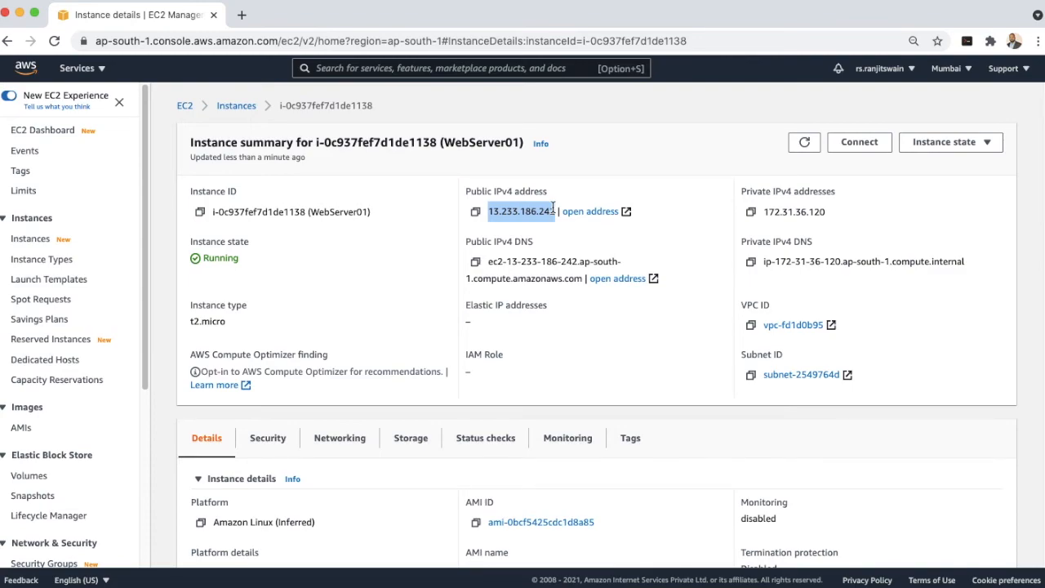
pyautogui.click(242, 15)
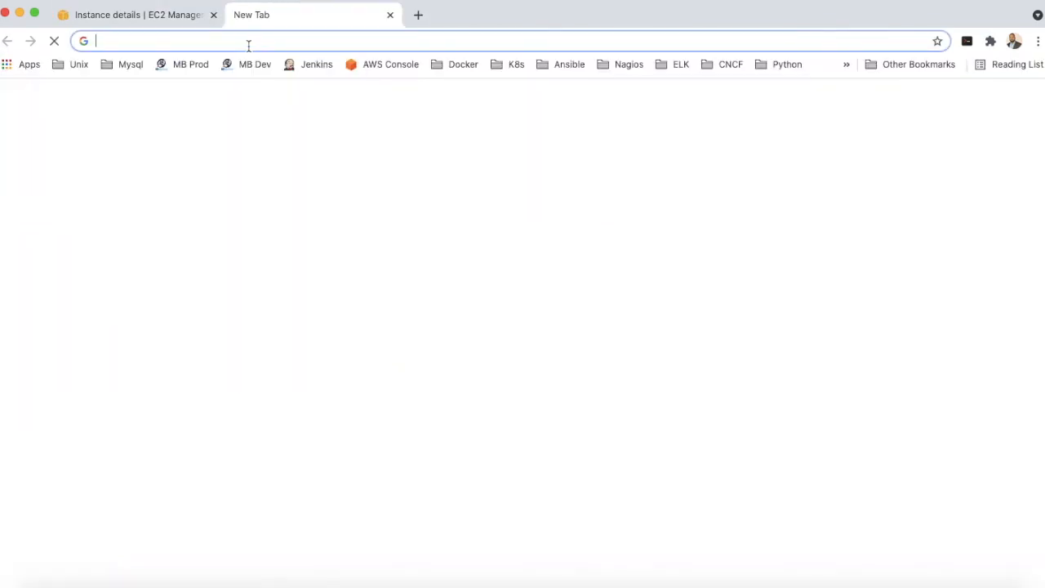
pyautogui.write('13.233.186.242')
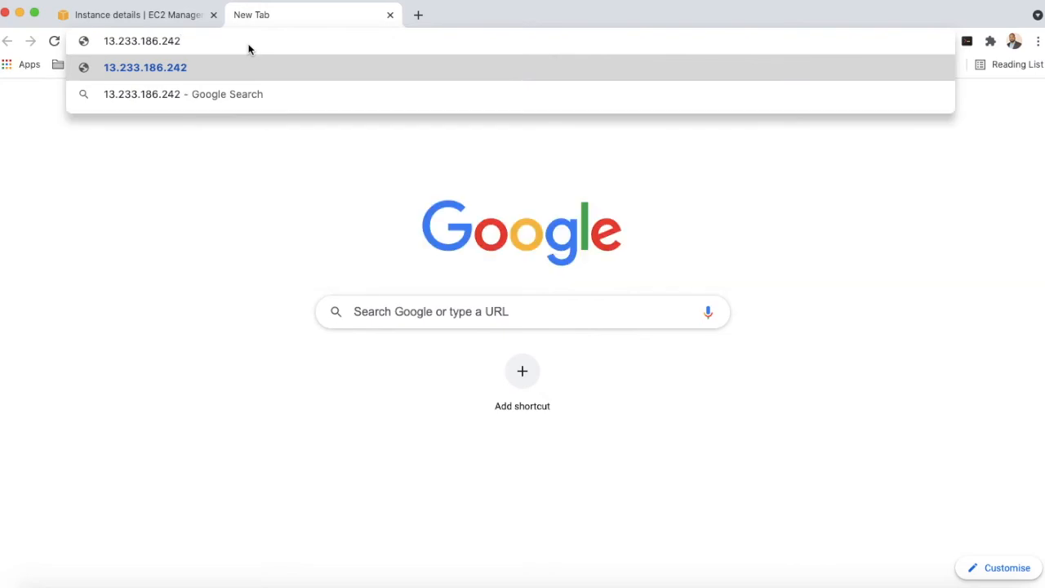
pyautogui.press('Return')
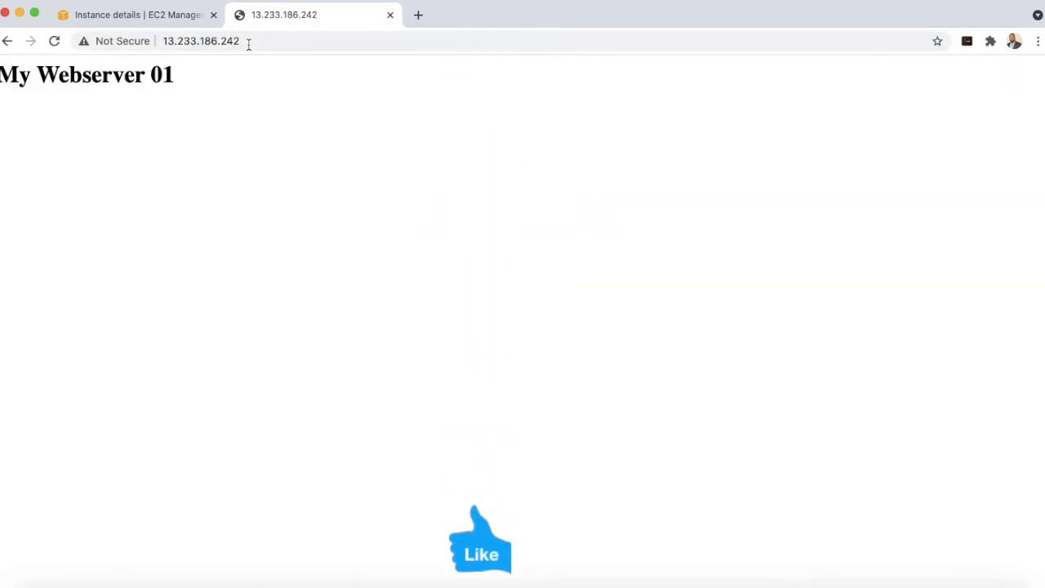
pyautogui.moveTo(180, 75); pyautogui.dragTo(0, 75)
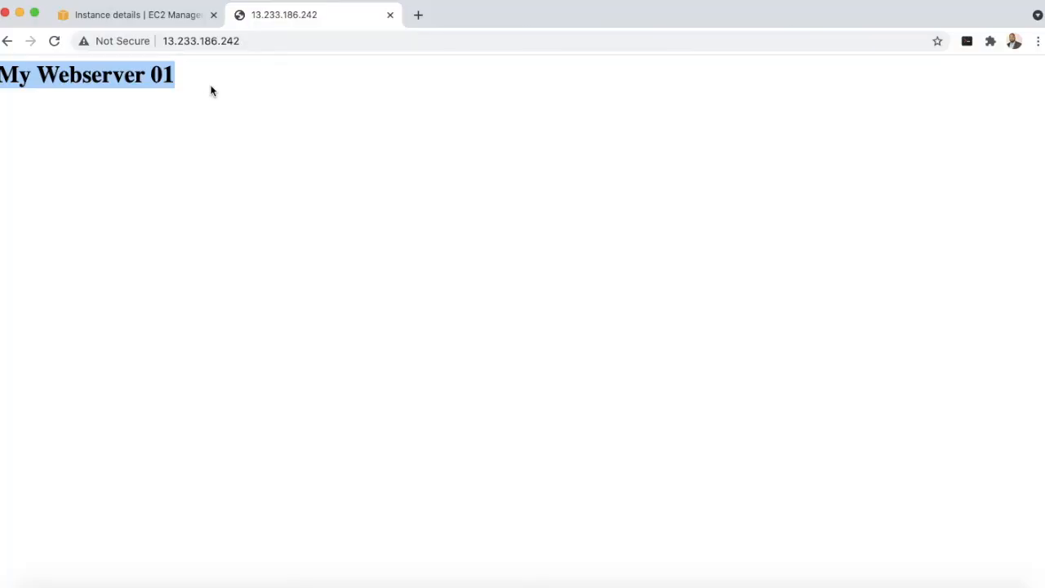
pyautogui.click(211, 91)
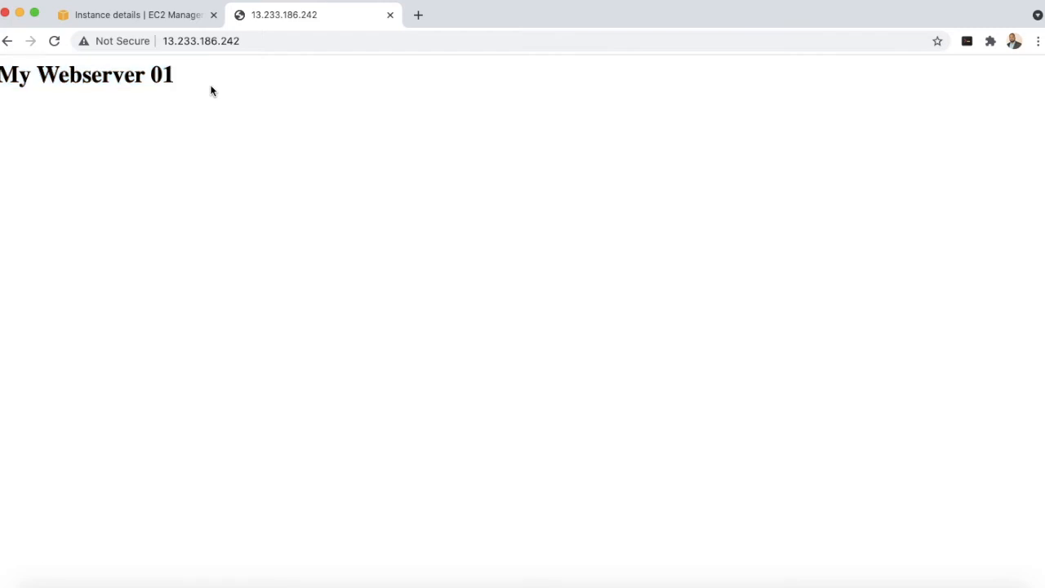
# Step: Open the WebServer02 instance summary in the EC2 console and copy its public IPv4 address
pyautogui.click(156, 21)
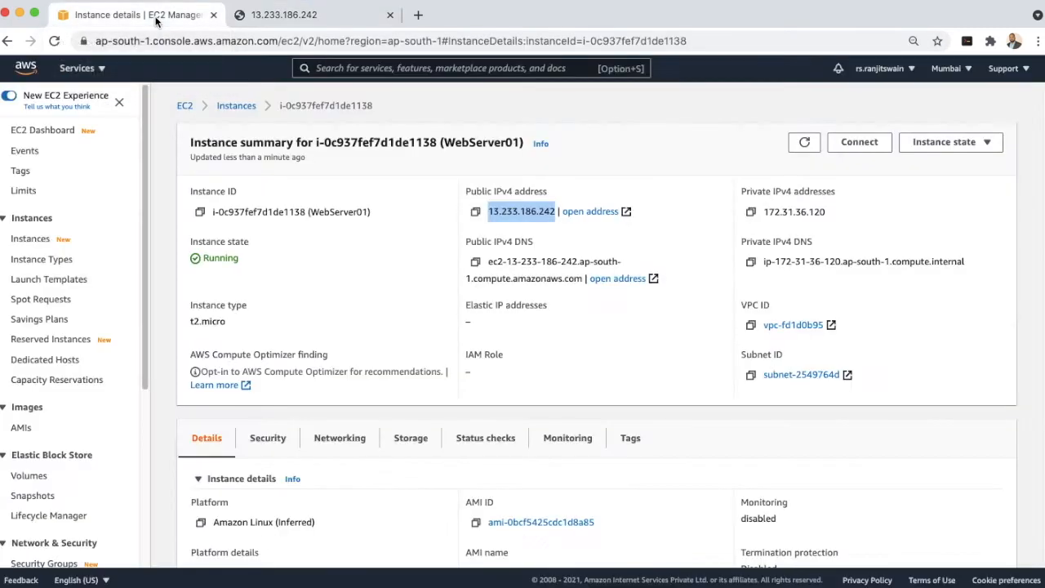
pyautogui.click(236, 106)
pyautogui.click(367, 307)
pyautogui.doubleClick(490, 214)
pyautogui.press('super+c')
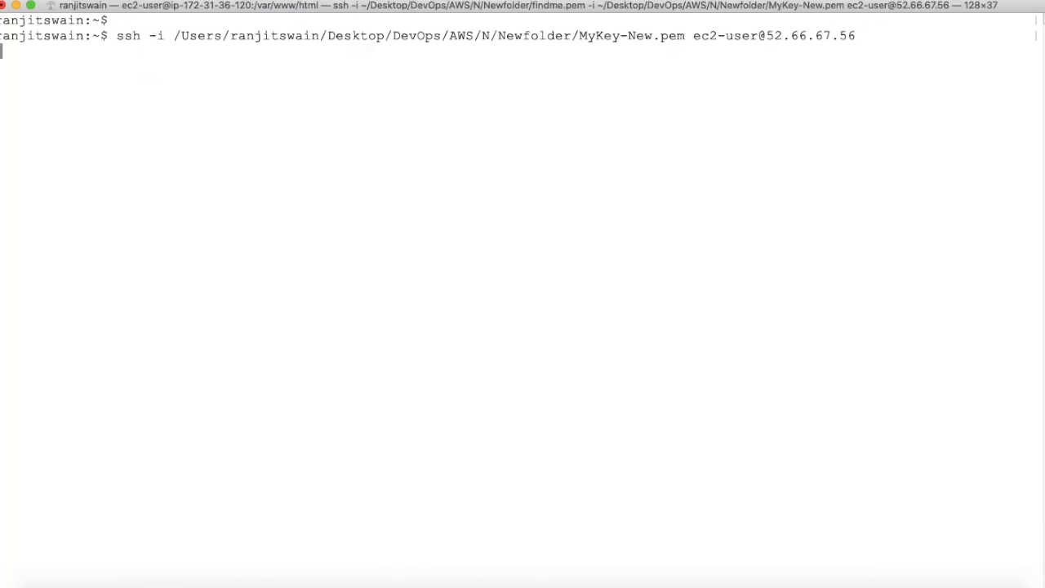
# Step: In the terminal session on WebServer02, update the installed packages with sudo yum update -y
pyautogui.write('sudo yum update -y')
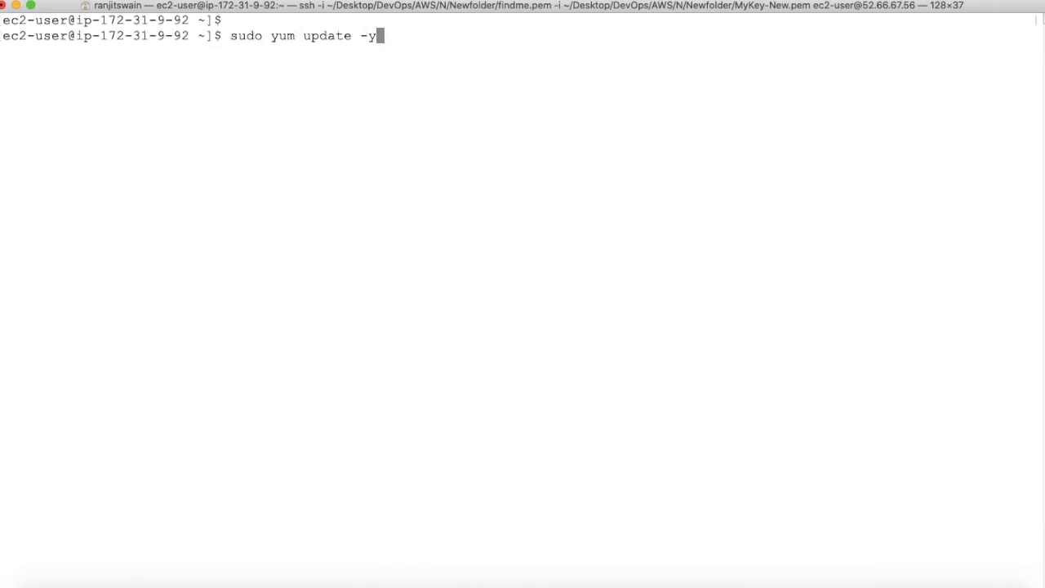
pyautogui.press('Return')
pyautogui.press('Return')
pyautogui.press('Return')
# Step: Install Apache on WebServer02 with sudo yum install httpd -y
pyautogui.write('sudo yum install httpd -y')
pyautogui.press('Return')
pyautogui.press('Return')
pyautogui.press('Return')
pyautogui.press('Return')
# Step: Start the Apache service on WebServer02 with sudo service httpd start
pyautogui.write('sudo service')
pyautogui.press('BackSpace')
pyautogui.write('httpd start')
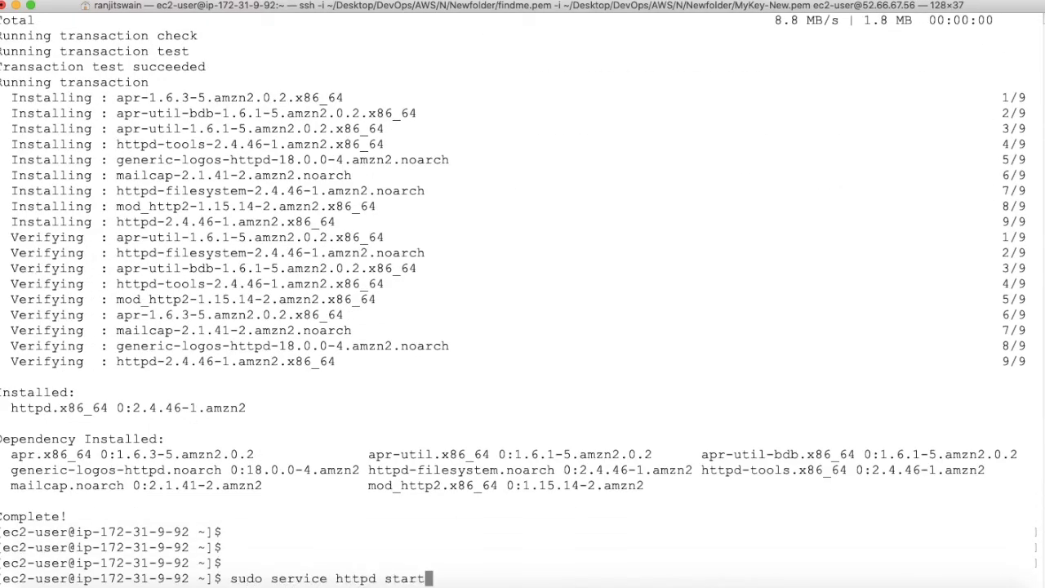
pyautogui.press('Return')
pyautogui.press('Return')
pyautogui.press('Return')
# Step: Create index.html in /var/www/html with sudo vi index.html and enter the opening and closing html tags with an empty line between them
pyautogui.write('cd /var/www/html')
pyautogui.press('Return')
pyautogui.write('sudo vi index.html')
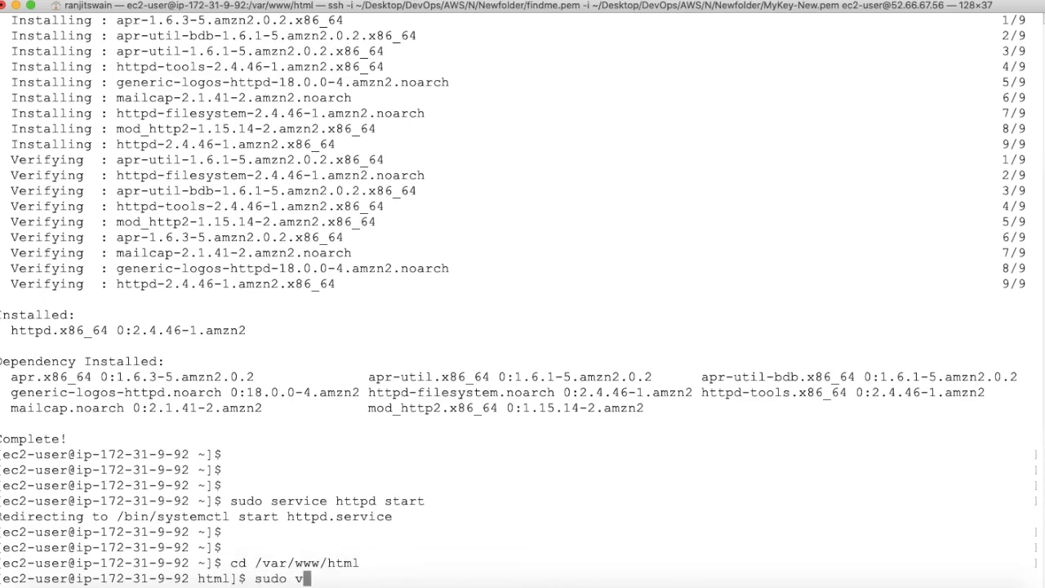
pyautogui.press('Return')
pyautogui.write('i<html>')
pyautogui.press('Return')
pyautogui.press('Return')
pyautogui.write('</html>')
# Step: Add the h1 heading "My Webserver02" between the html tags, and save and exit vi with :wq
pyautogui.press('Up')
pyautogui.write('<h1>My ')
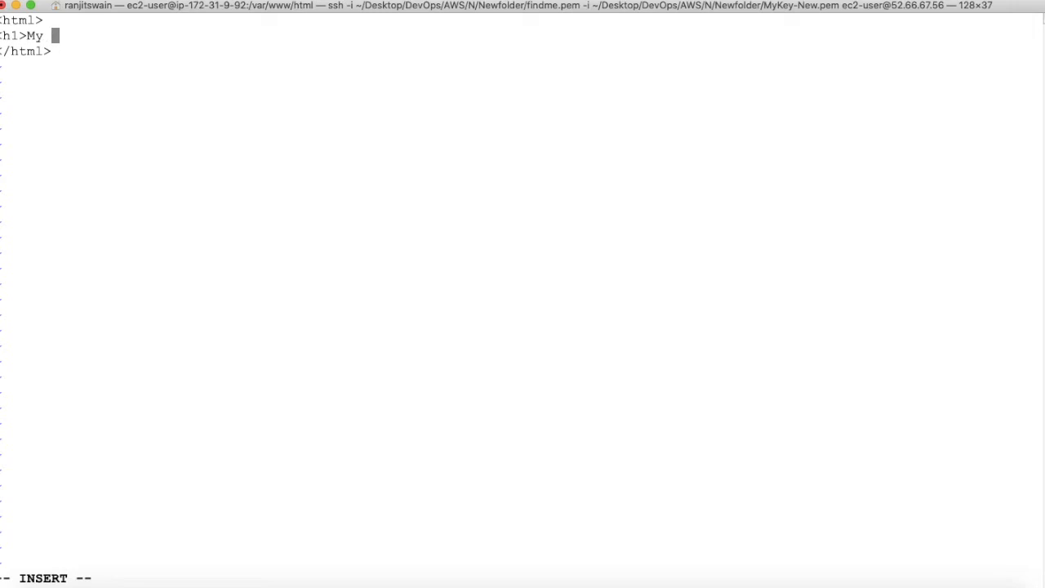
pyautogui.write('Webserver02<')
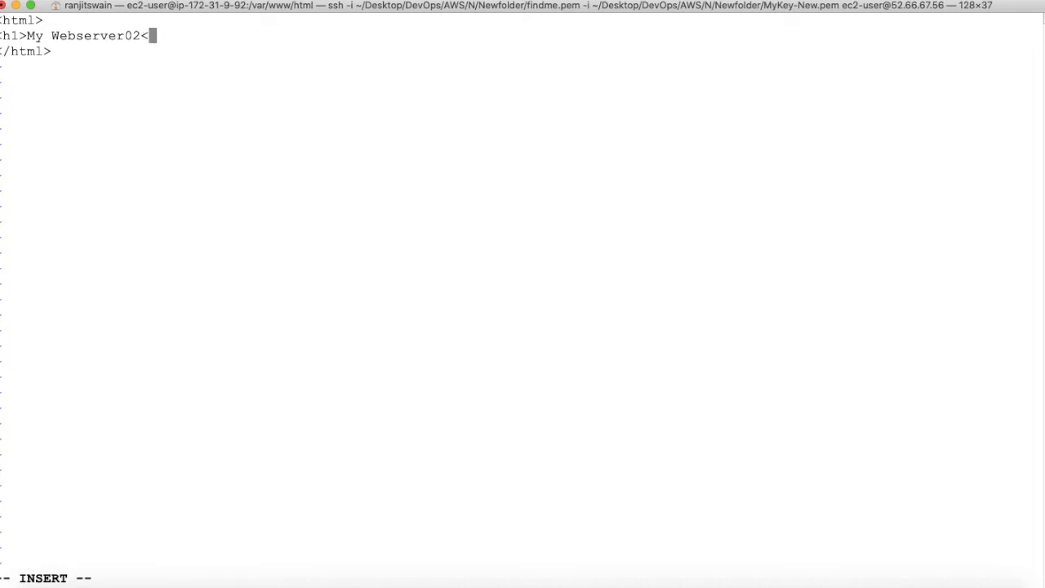
pyautogui.write('/h1>')
pyautogui.press('Escape')
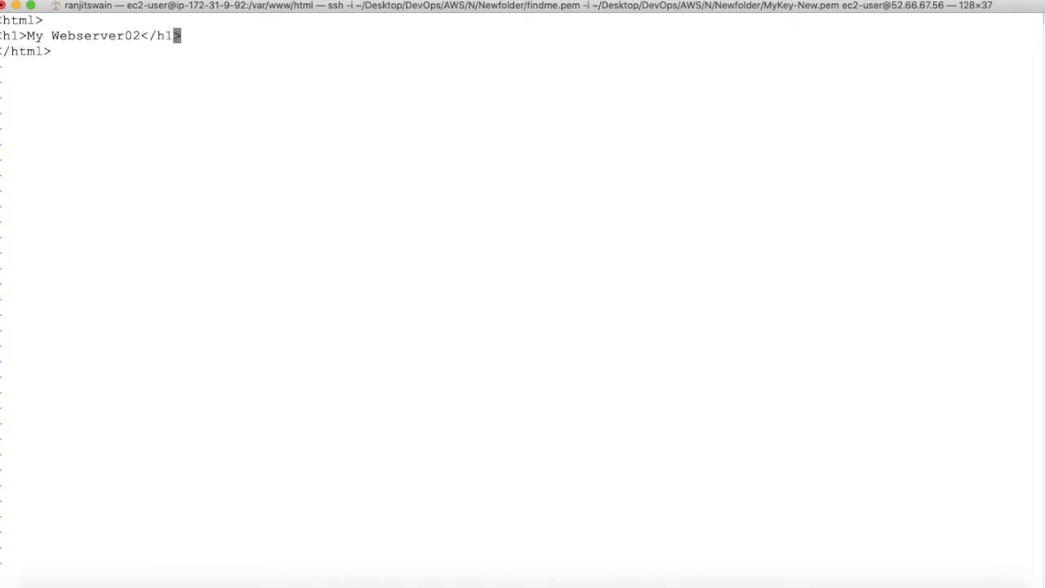
pyautogui.write(':wq')
pyautogui.press('Return')
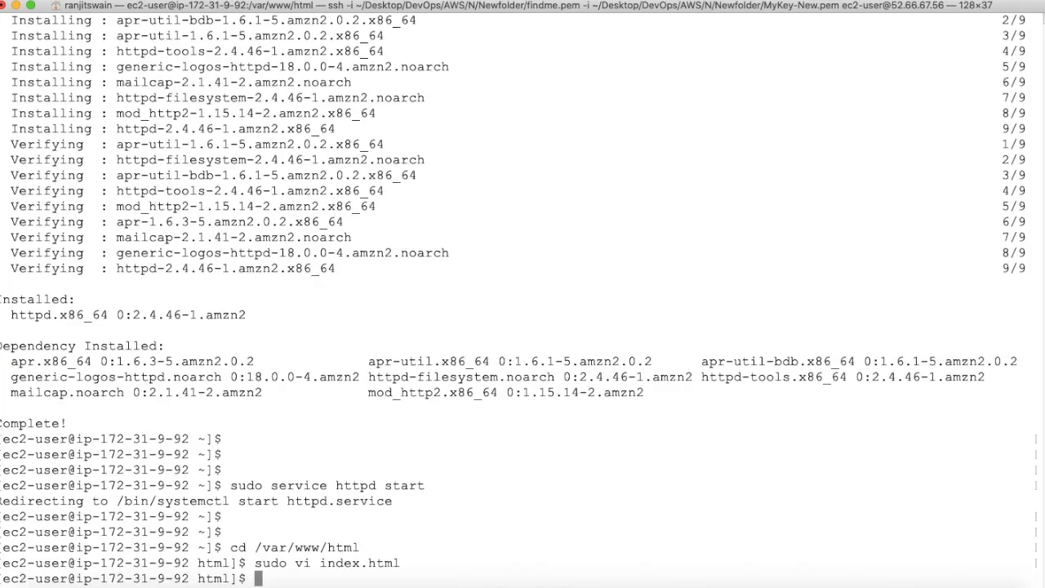
pyautogui.press('Return')
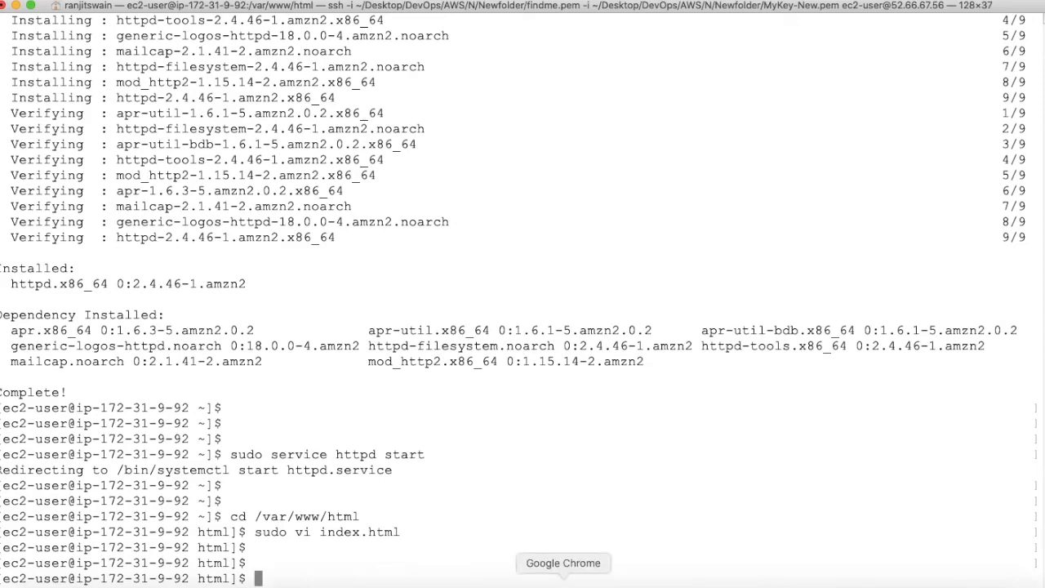
# Step: Switch to Chrome and open WebServer02's copied IP address 52.66.67.56 in a new tab to check its page
pyautogui.click(563, 579)
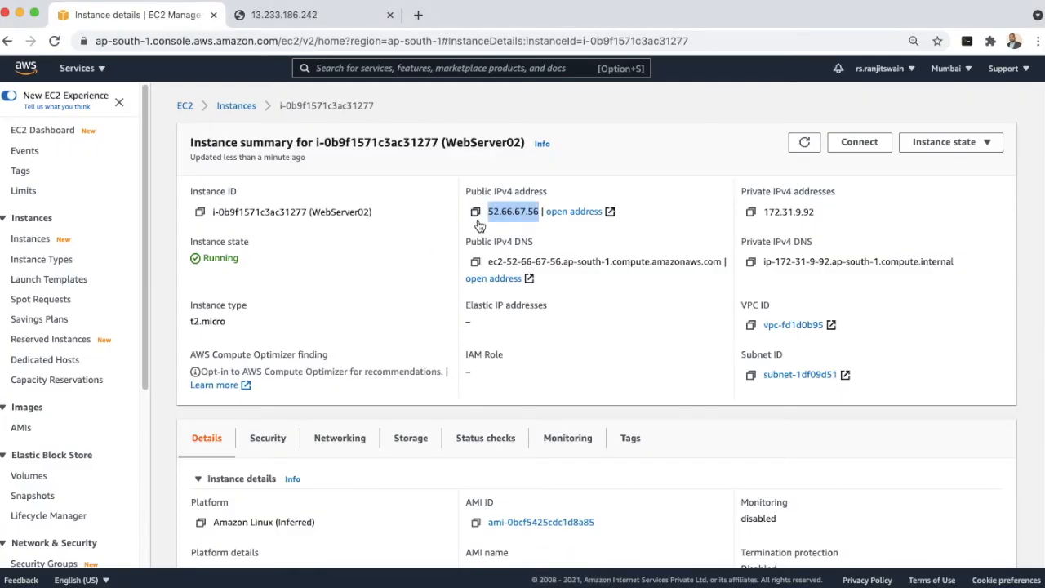
pyautogui.click(418, 14)
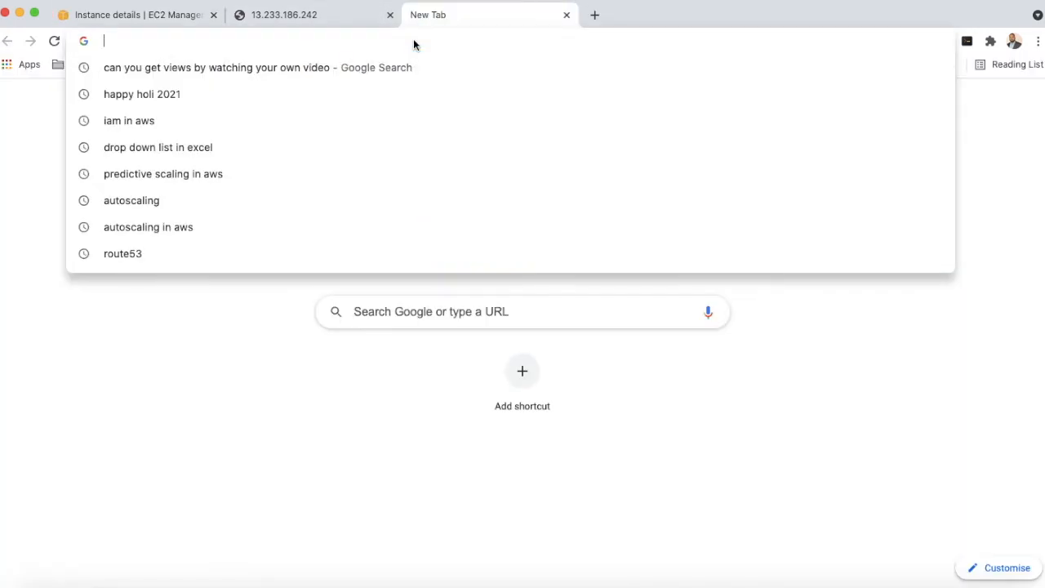
pyautogui.press('super+v')
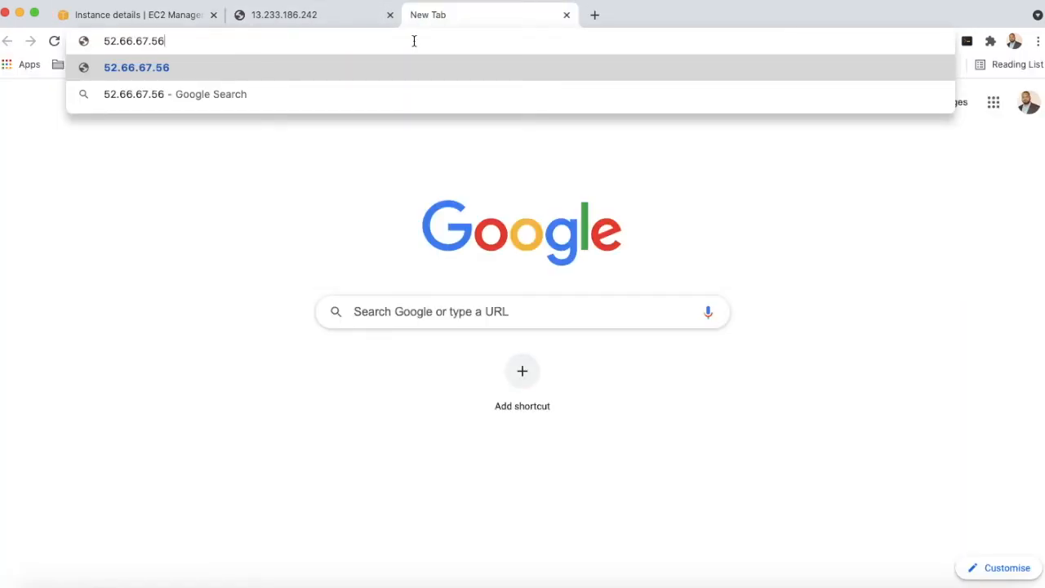
pyautogui.press('Return')
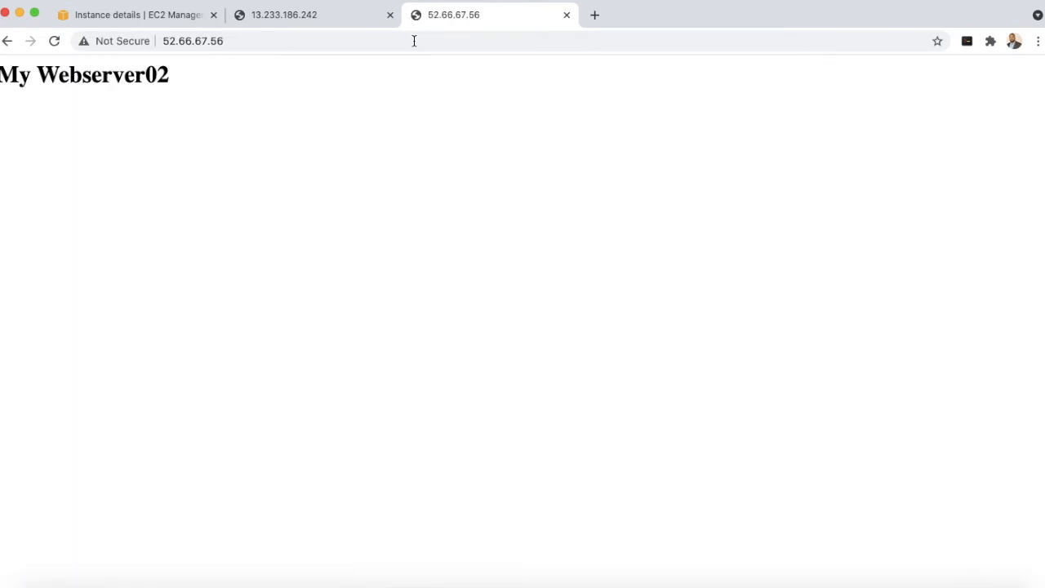
pyautogui.tripleClick(173, 76)
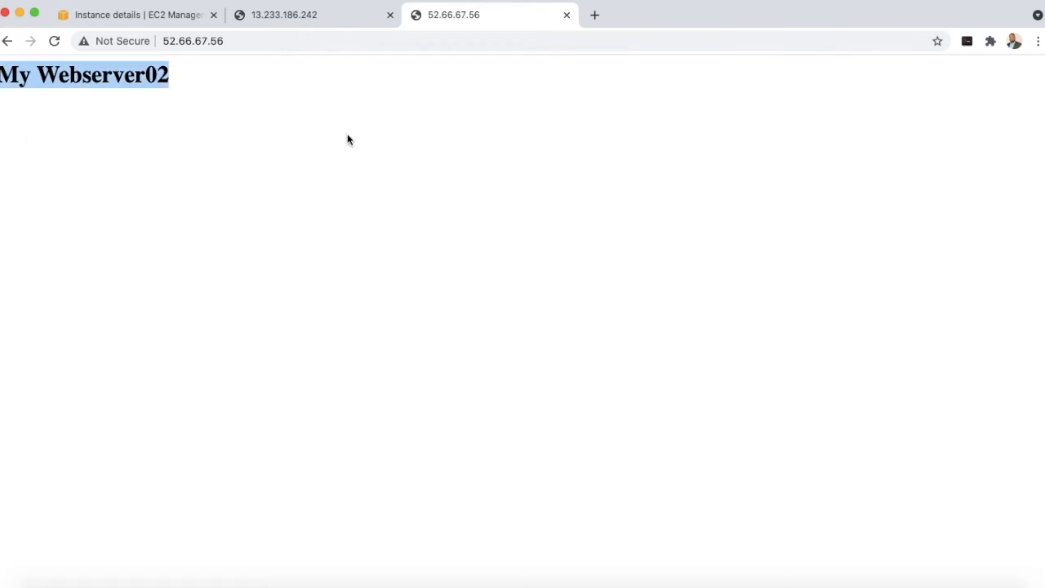
# Step: Open the load balancers list in the EC2 console and copy the DNS name of MyELB
pyautogui.click(128, 14)
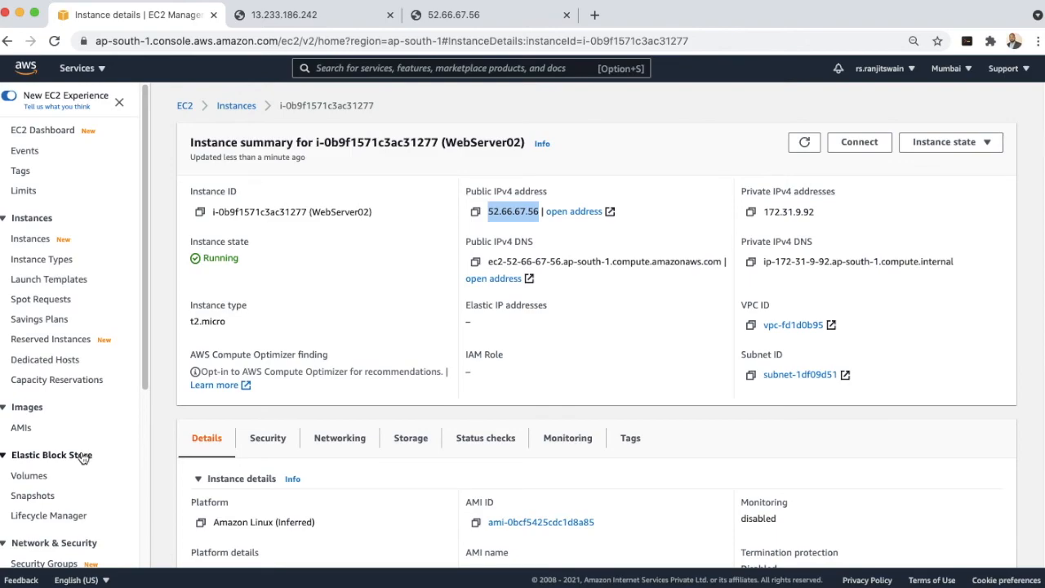
pyautogui.scroll(-5, 141, 482)
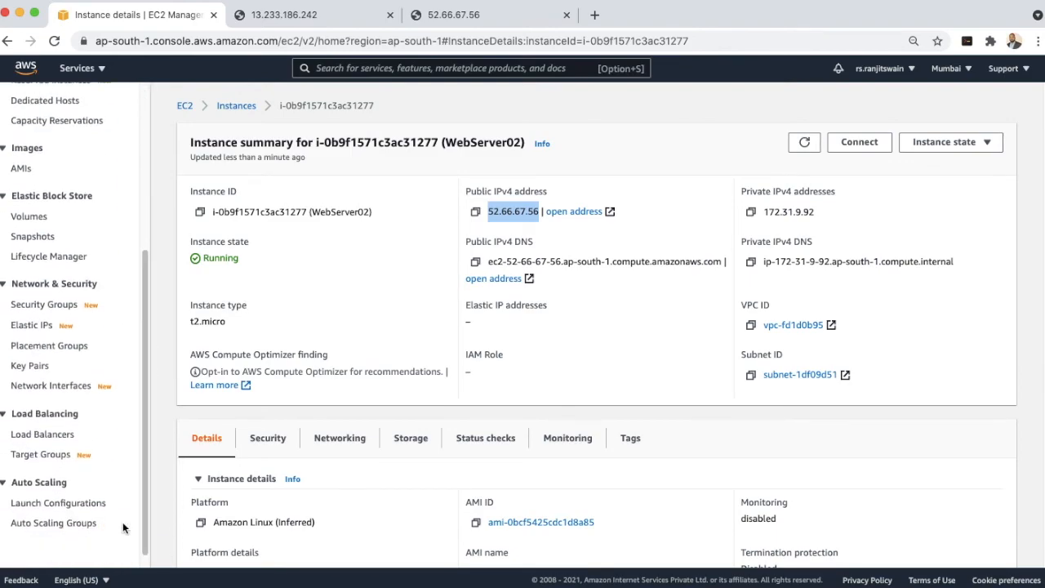
pyautogui.click(54, 435)
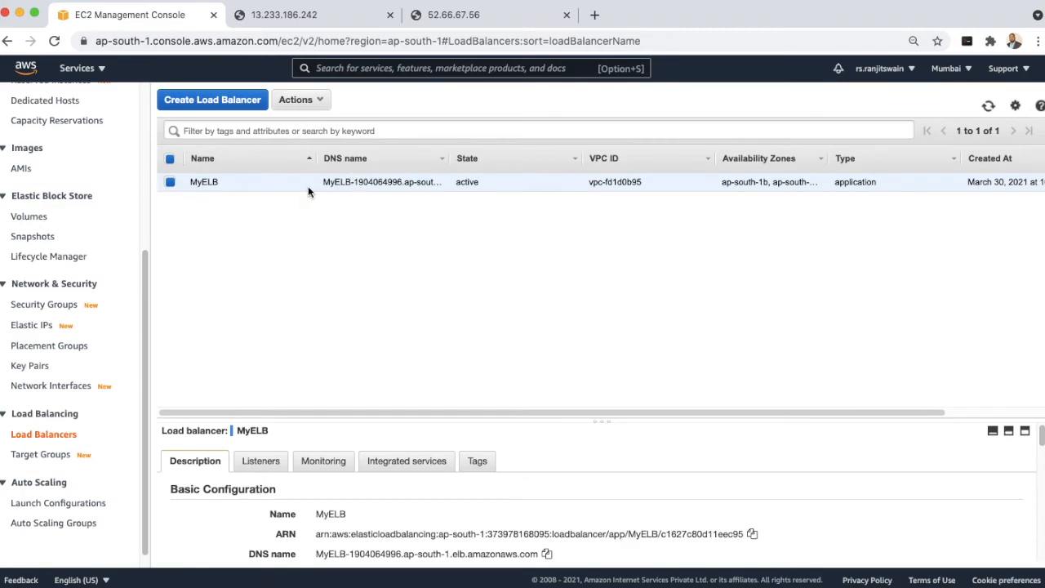
pyautogui.scroll(-3, 414, 494)
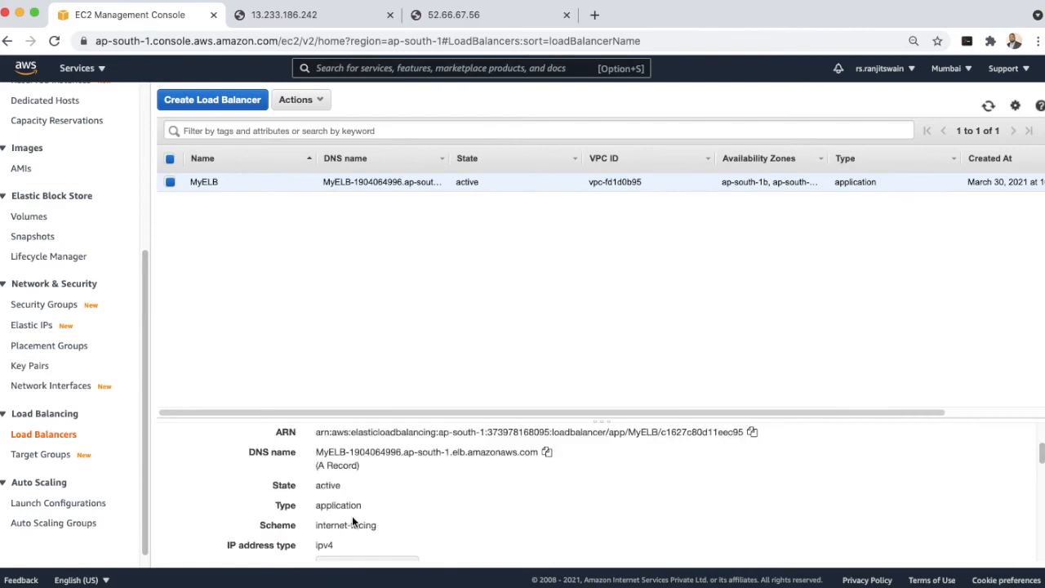
pyautogui.click(547, 456)
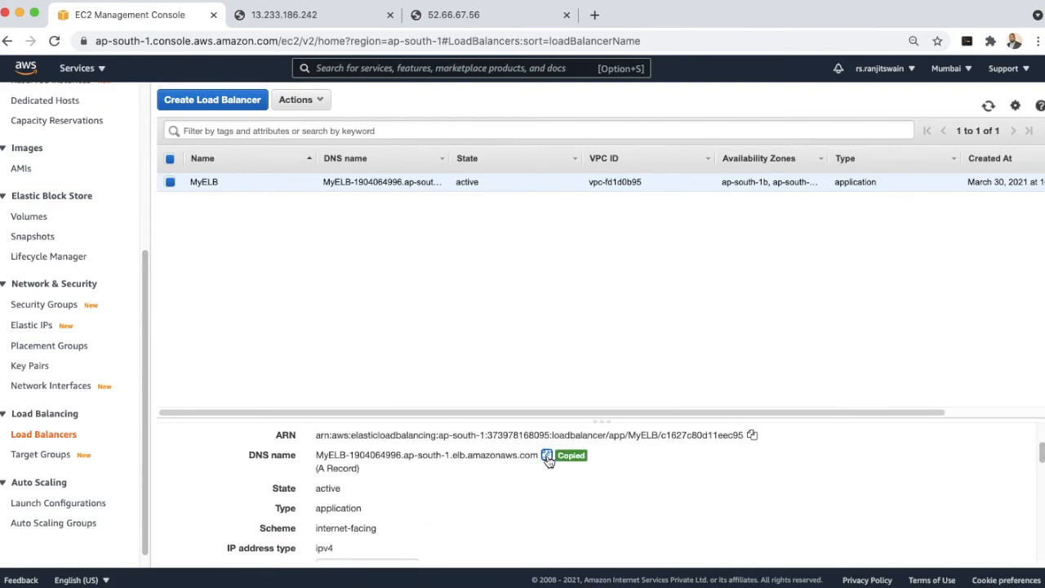
# Step: Open the copied MyELB DNS name in a new browser tab and close the two tabs showing the web server IP addresses
pyautogui.click(597, 15)
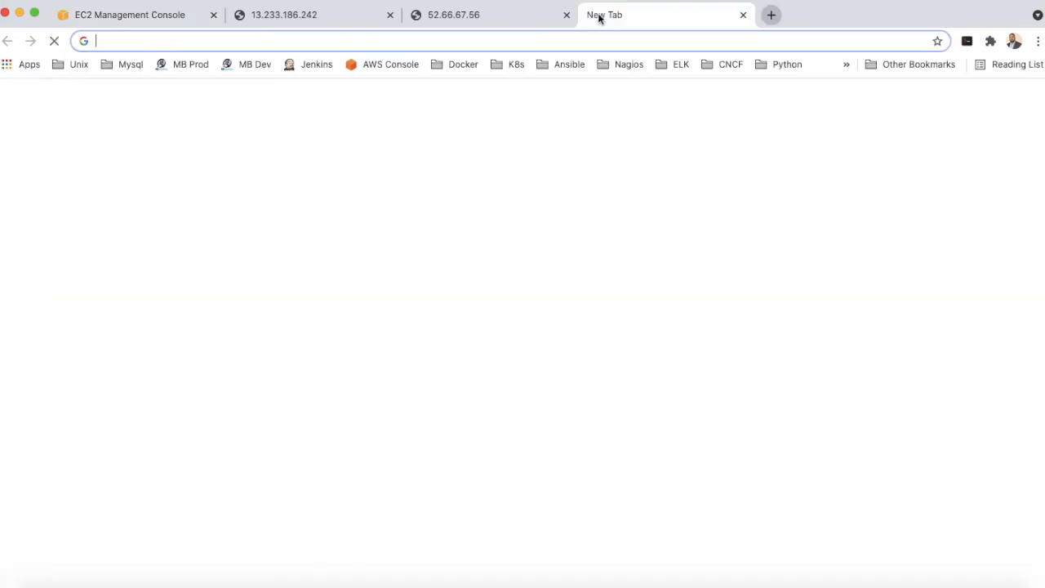
pyautogui.click(554, 42)
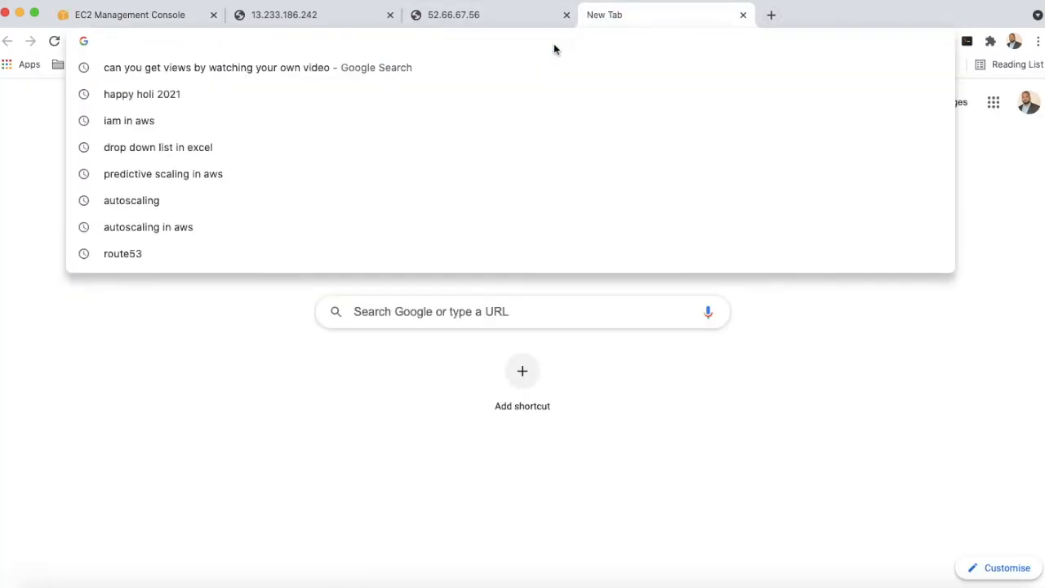
pyautogui.press('super+v')
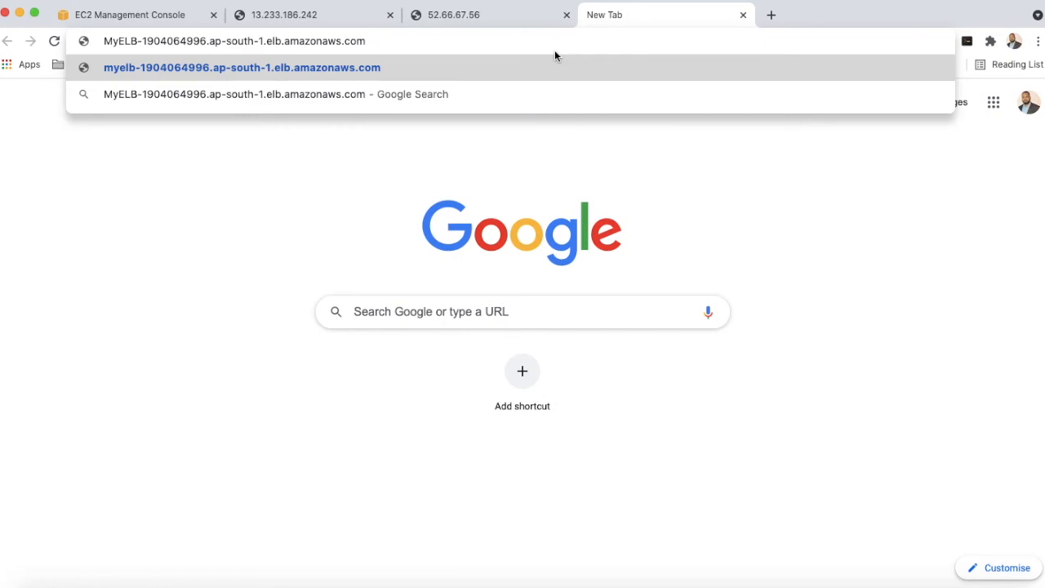
pyautogui.press('Return')
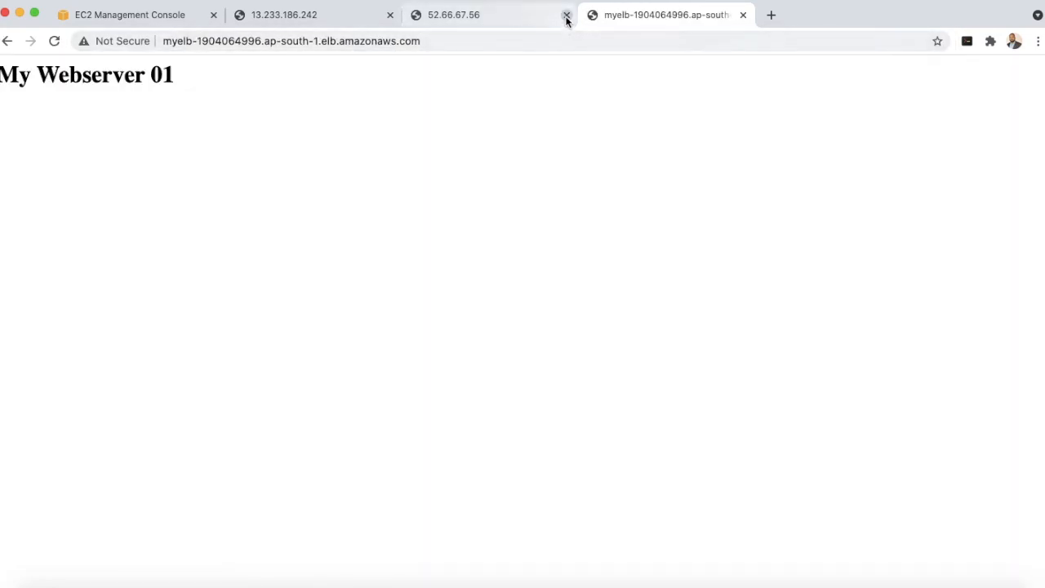
pyautogui.click(567, 15)
pyautogui.click(390, 15)
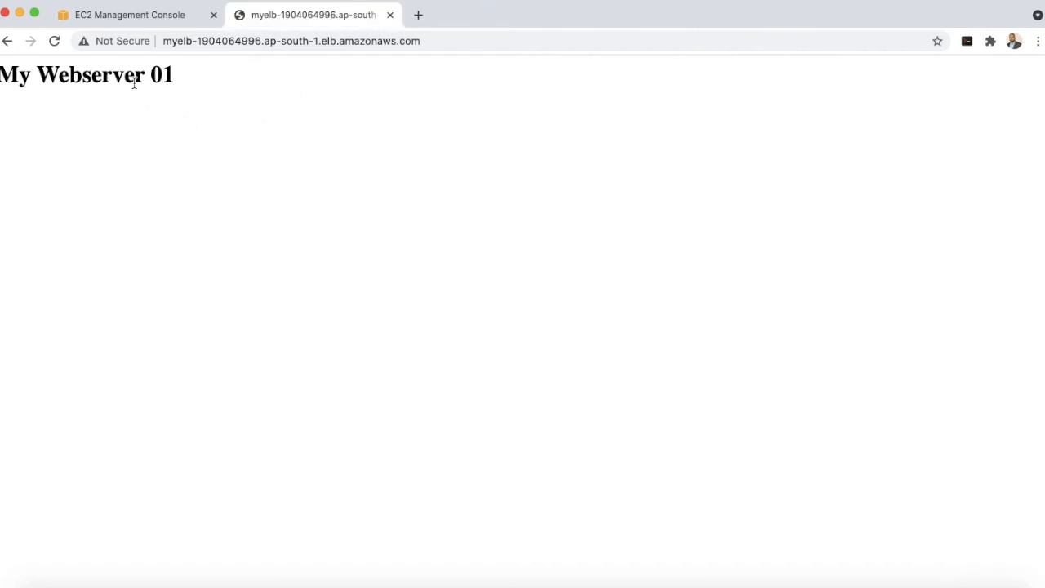
# Step: Reload the MyELB page repeatedly to check which web server answers each request
pyautogui.click(53, 47)
pyautogui.click(53, 47)
pyautogui.click(53, 46)
pyautogui.click(53, 46)
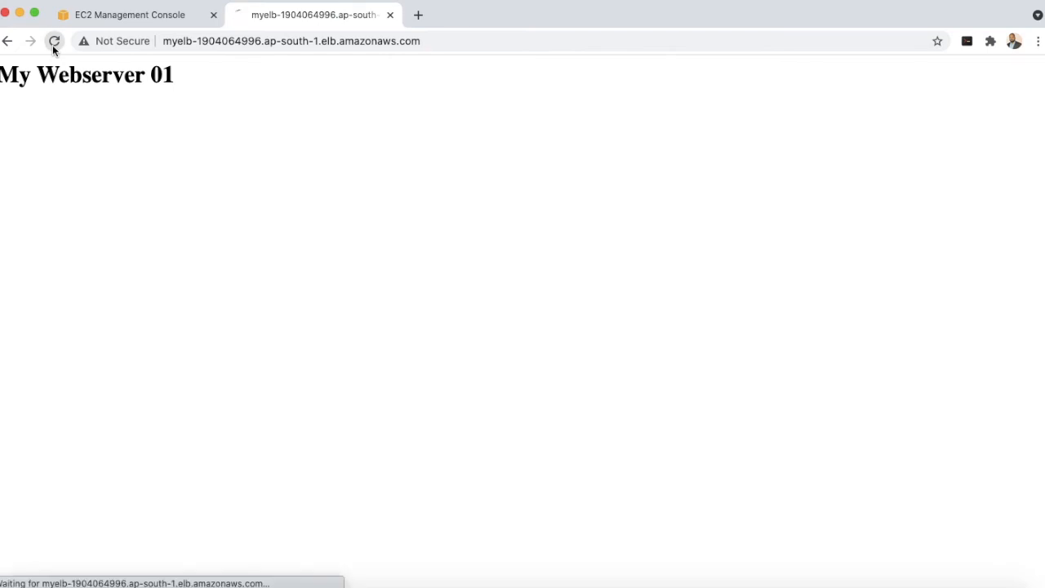
pyautogui.click(53, 46)
pyautogui.click(54, 47)
pyautogui.click(53, 46)
# Step: Return to the EC2 console and open target group LoadBalancer1 to examine its health check settings
pyautogui.hotkey('ctrl', 'shift', 'Tab')
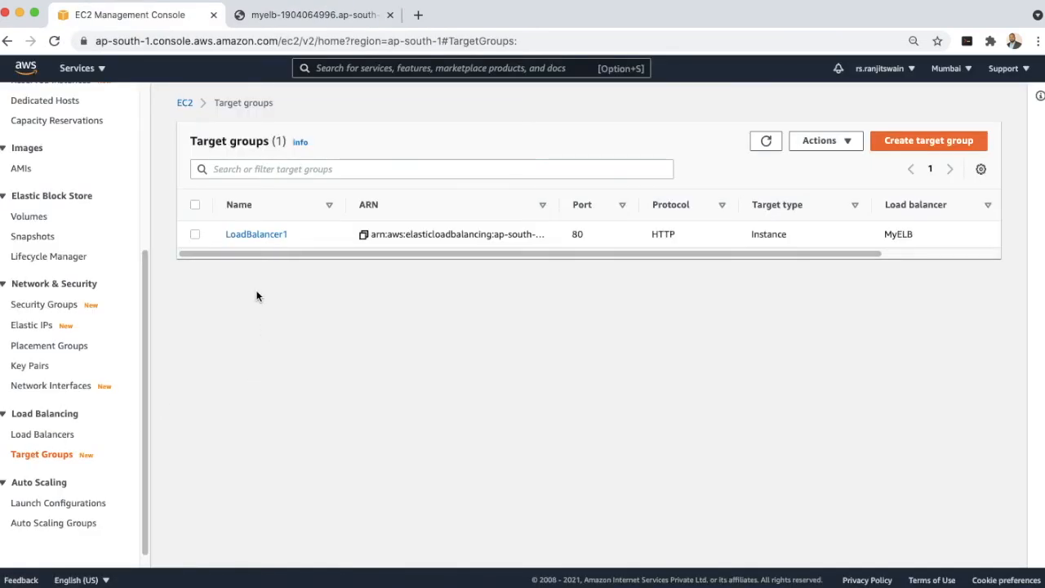
pyautogui.click(253, 237)
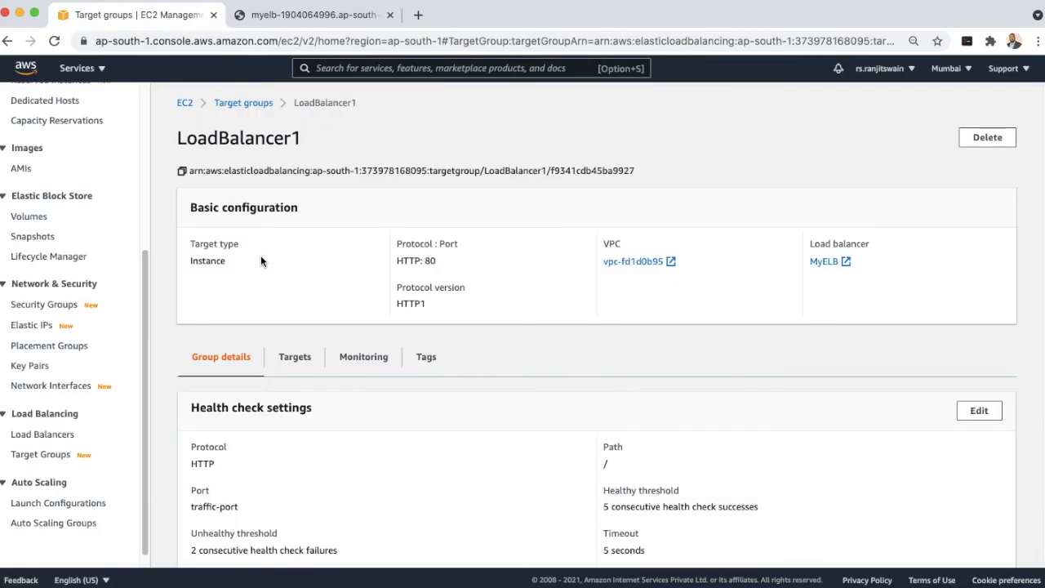
pyautogui.scroll(-3, 427, 422)
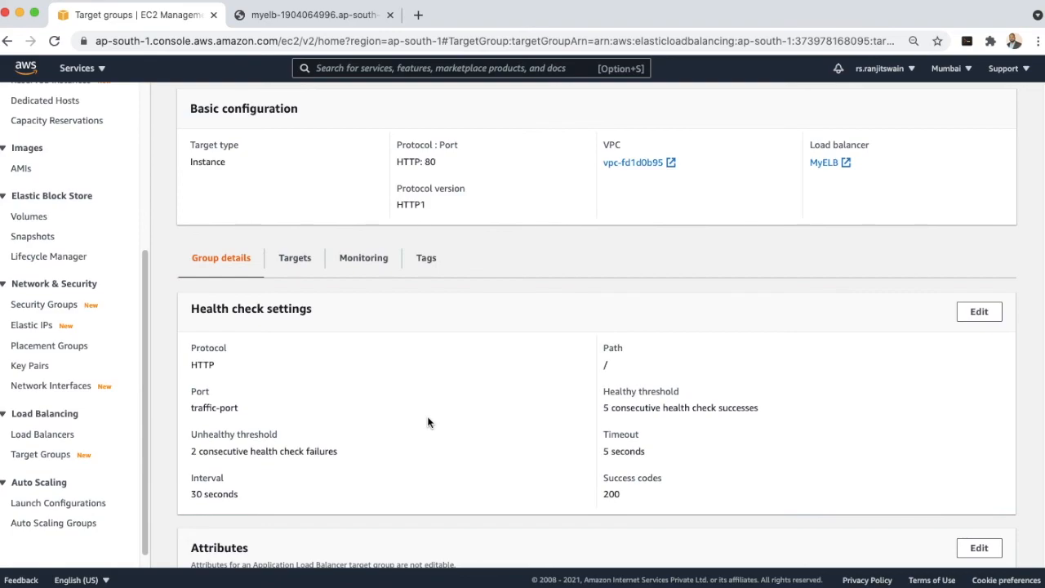
# Step: Set the health check path of target group LoadBalancer1 to /index.html and save the changes
pyautogui.scroll(-4, 516, 396)
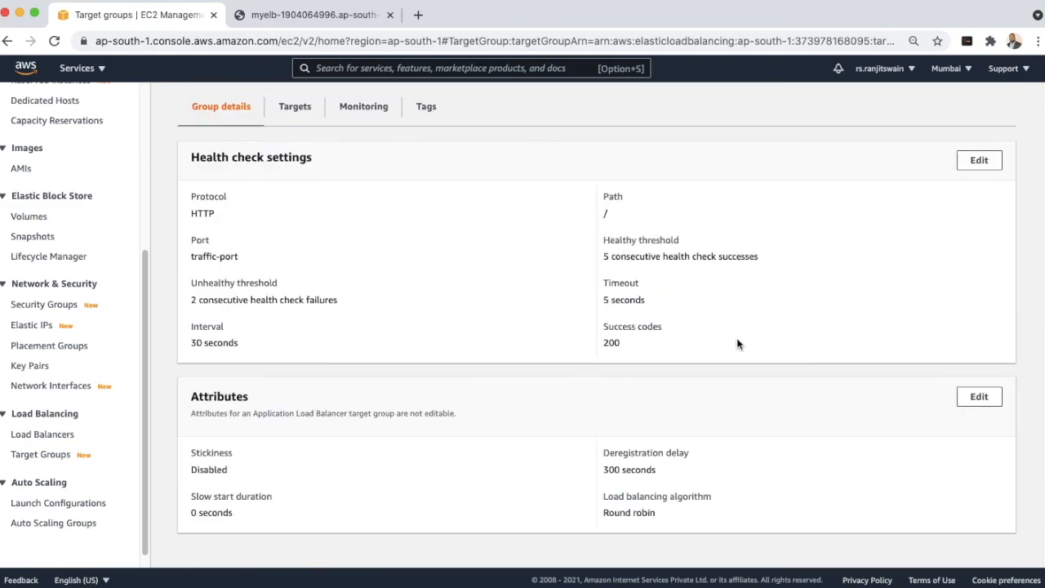
pyautogui.scroll(1, 737, 343)
pyautogui.scroll(1, 738, 344)
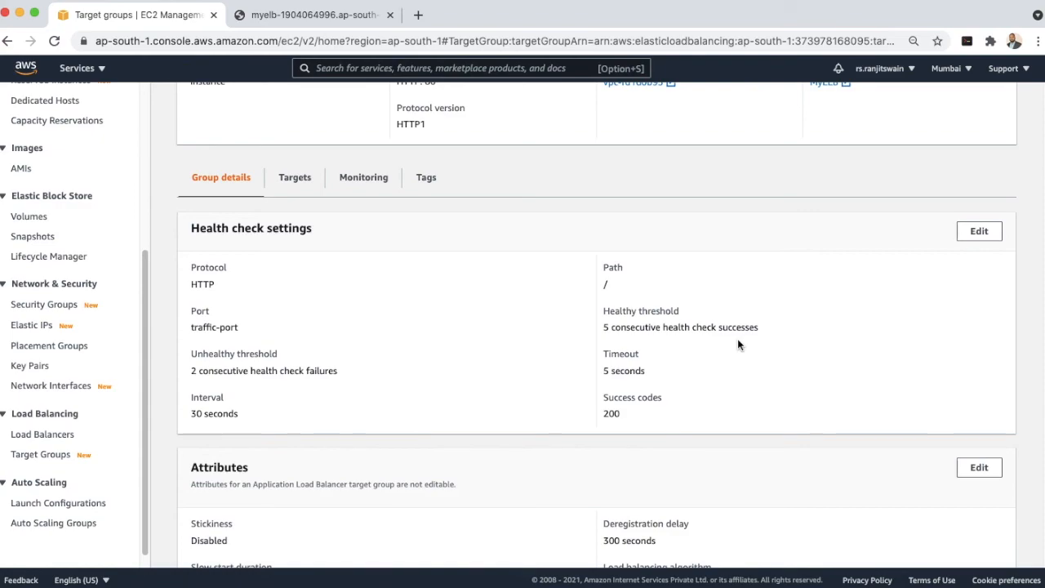
pyautogui.click(977, 233)
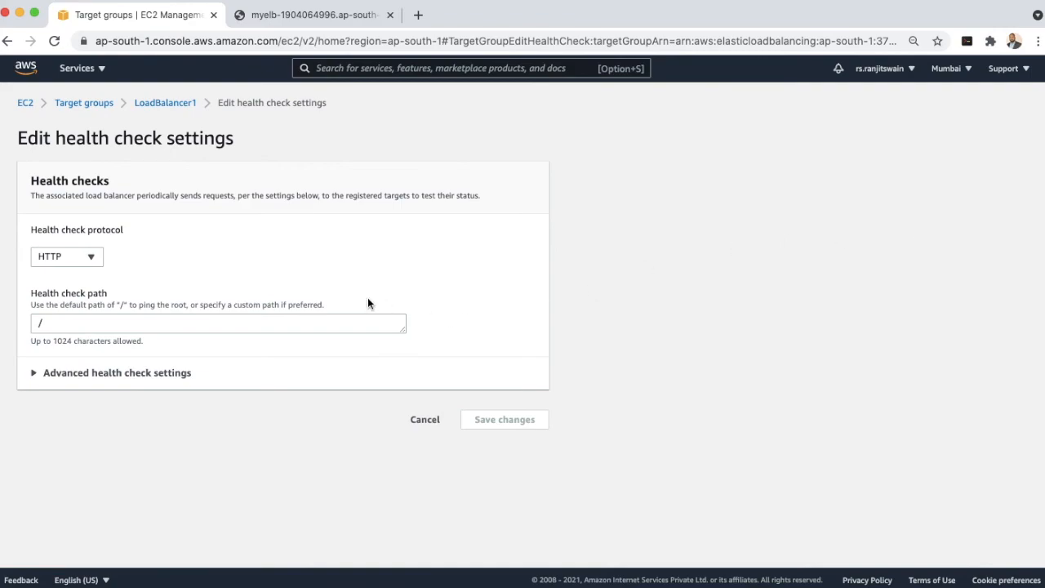
pyautogui.click(267, 323)
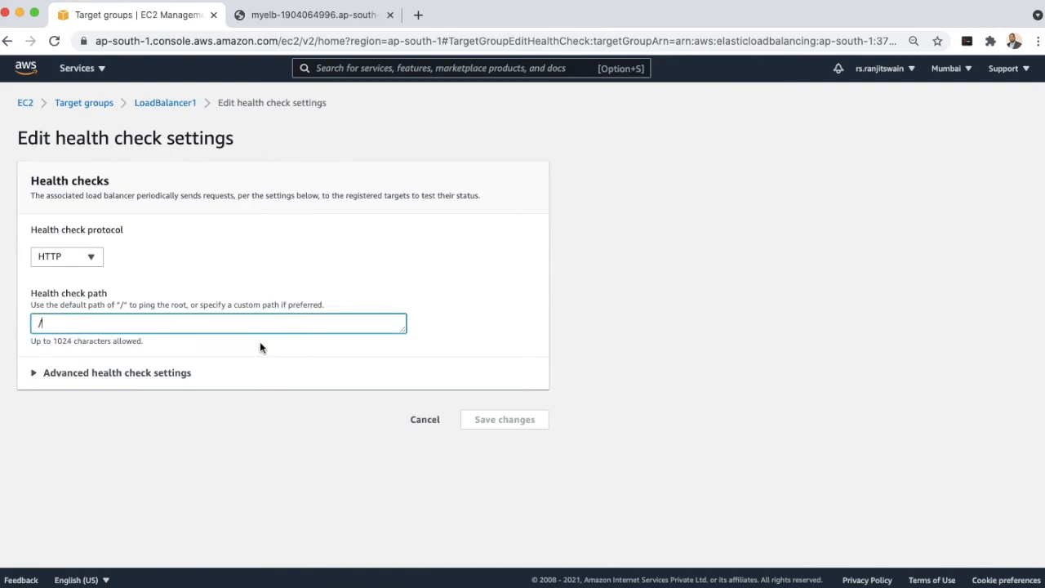
pyautogui.write('index.html')
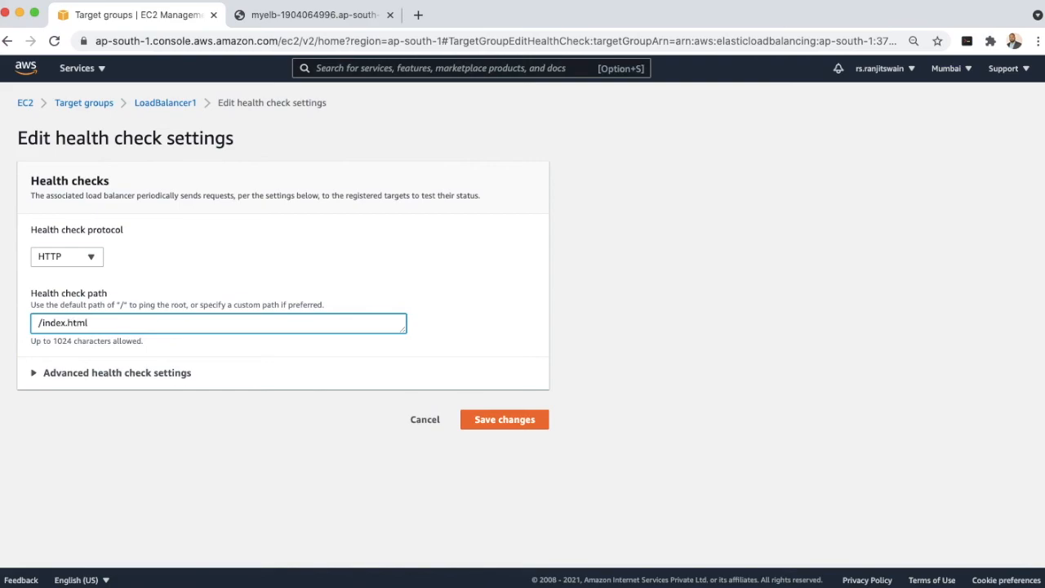
pyautogui.click(485, 423)
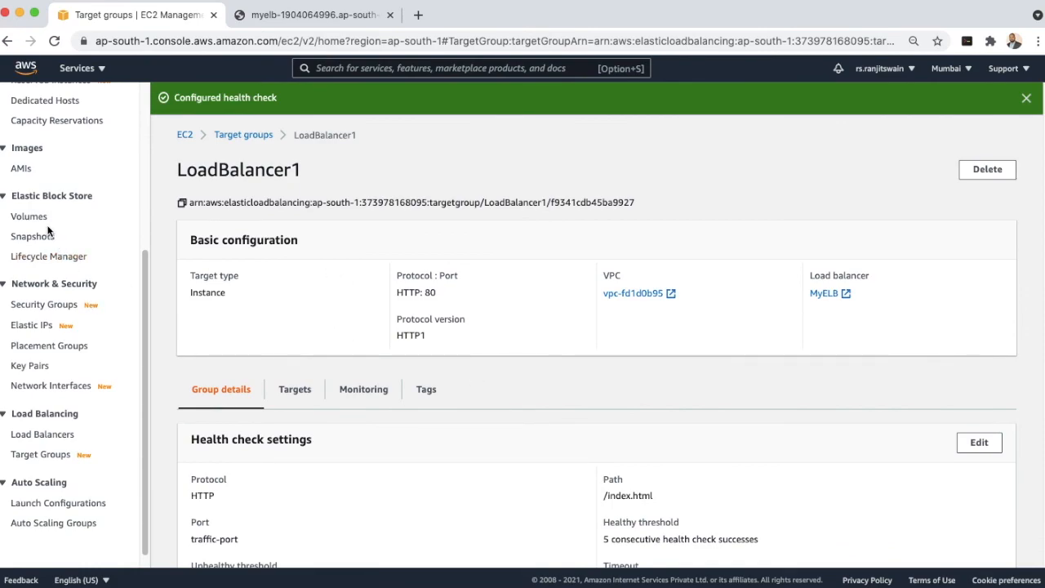
# Step: Switch to the MyELB page and reload it repeatedly to check that requests alternate between the two web servers
pyautogui.click(323, 13)
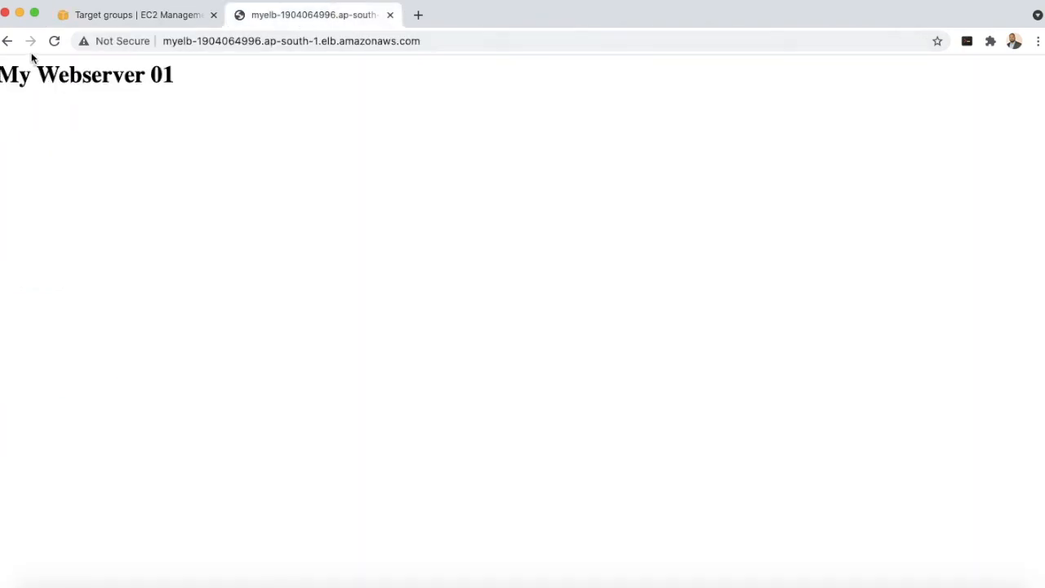
pyautogui.click(54, 41)
pyautogui.click(53, 41)
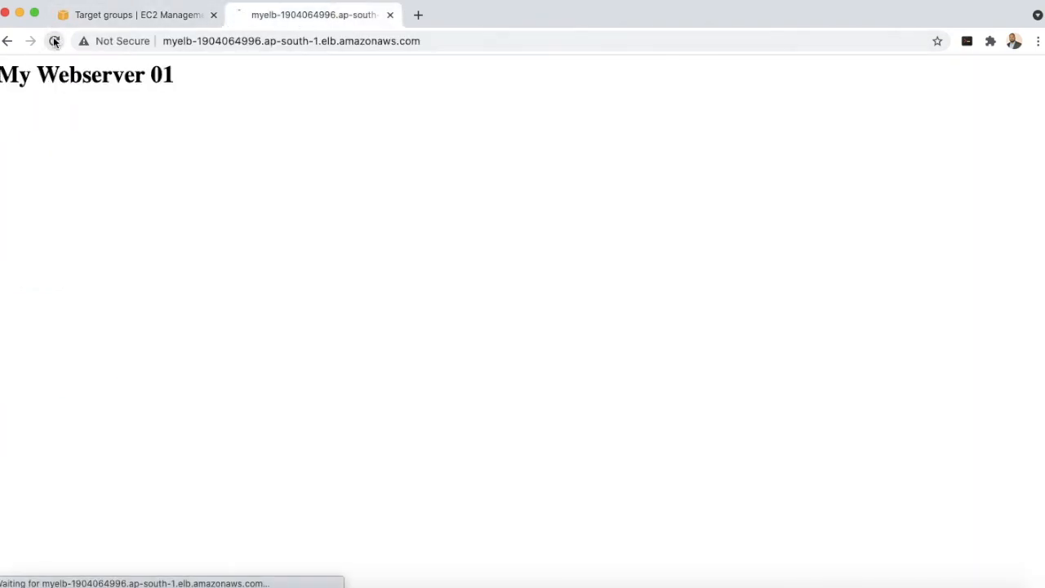
pyautogui.click(54, 40)
pyautogui.click(54, 41)
pyautogui.click(53, 41)
pyautogui.click(54, 41)
pyautogui.click(54, 41)
pyautogui.click(54, 41)
pyautogui.click(54, 41)
pyautogui.click(53, 41)
pyautogui.click(54, 40)
pyautogui.click(54, 41)
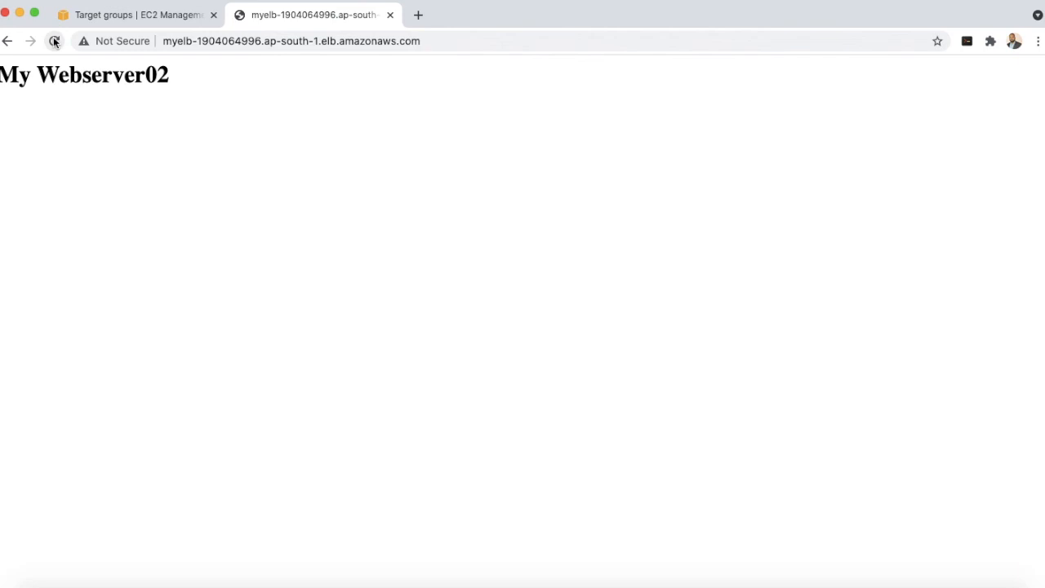
pyautogui.click(54, 41)
pyautogui.click(53, 41)
pyautogui.click(54, 42)
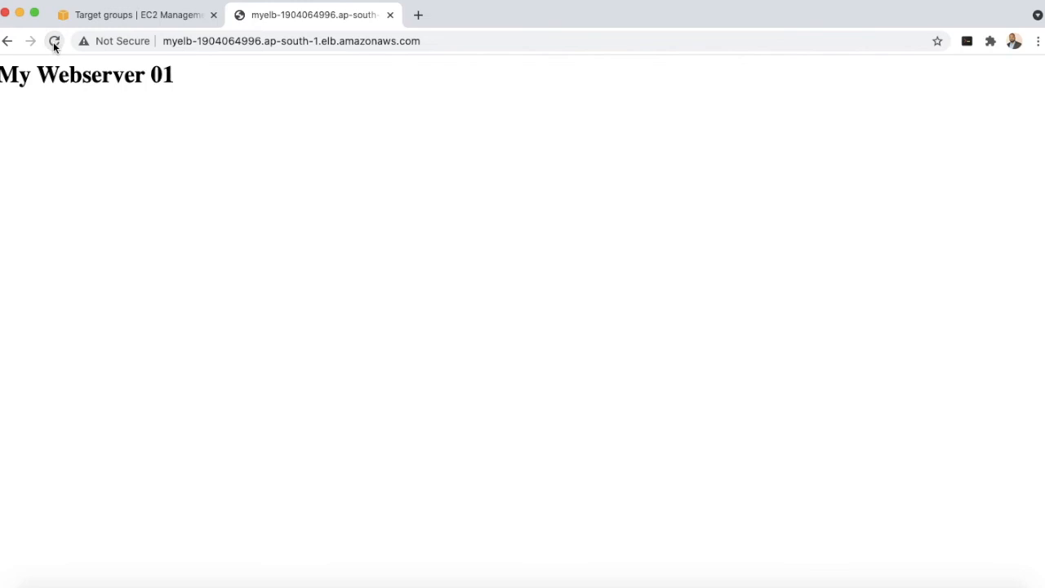